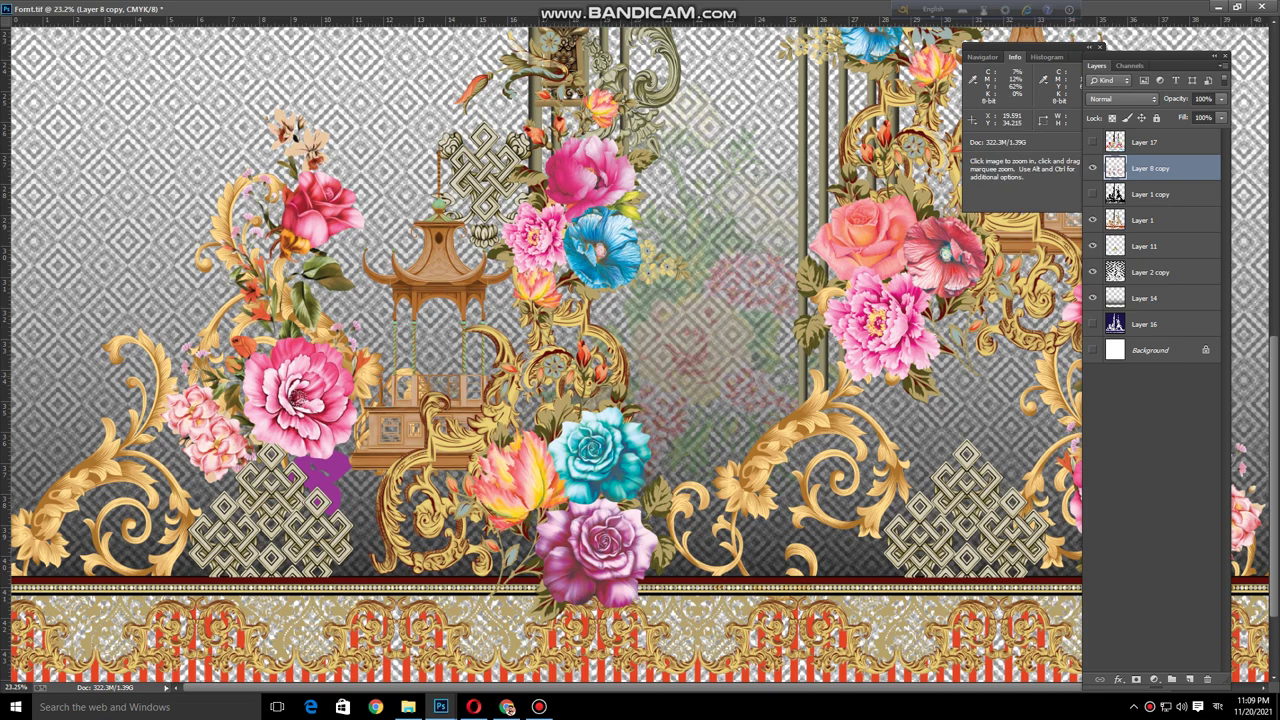
Show the Background layer and hide Layer 2 copy
click(1092, 350)
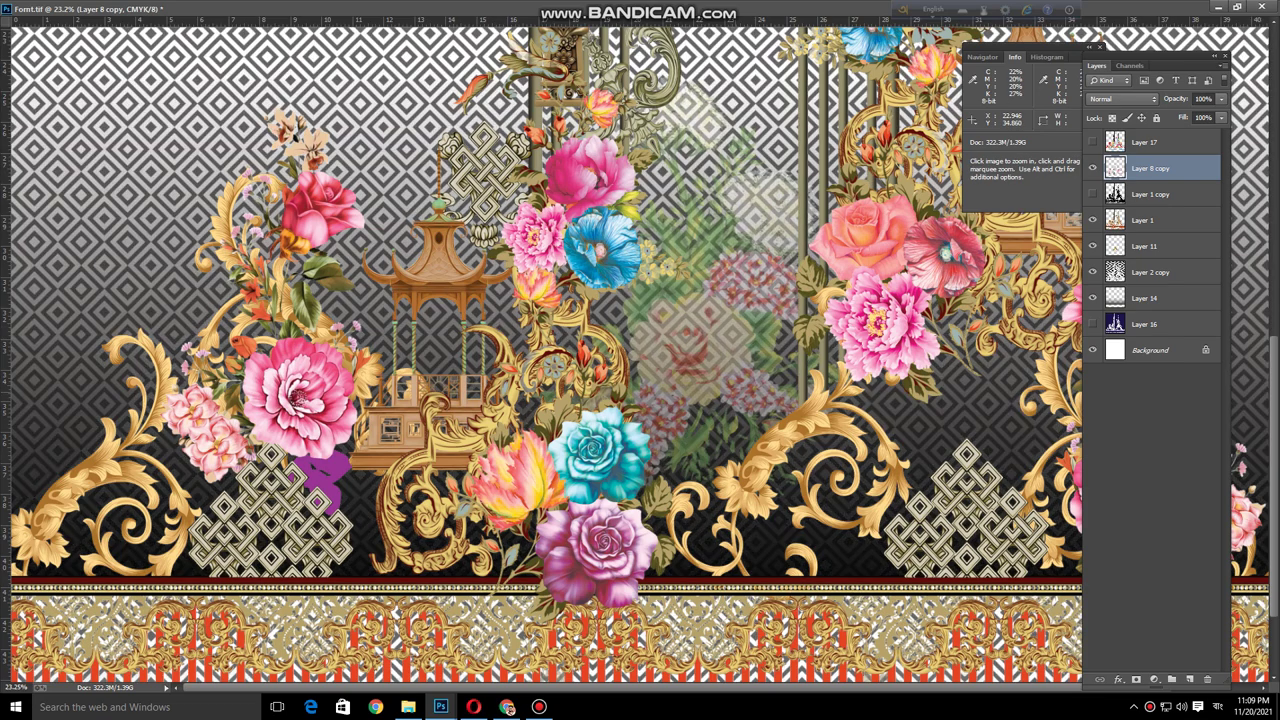
key(ctrl+0)
click(1092, 272)
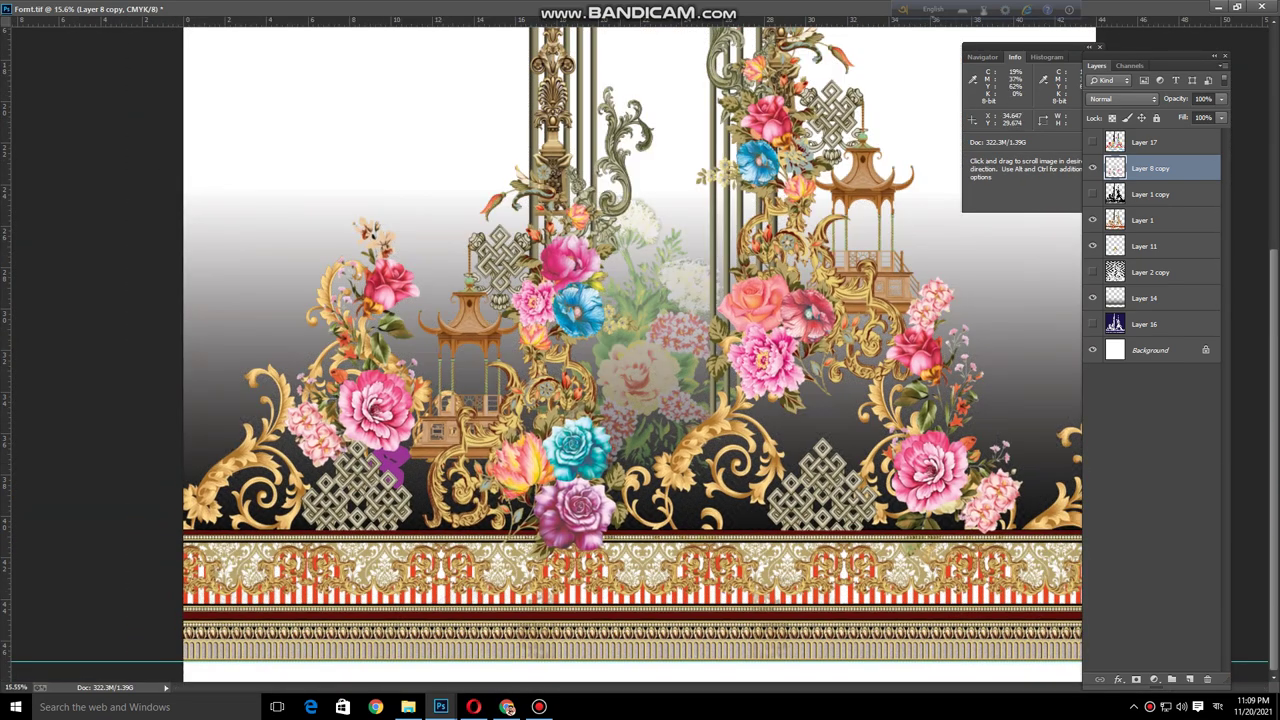
alt+click(635, 312)
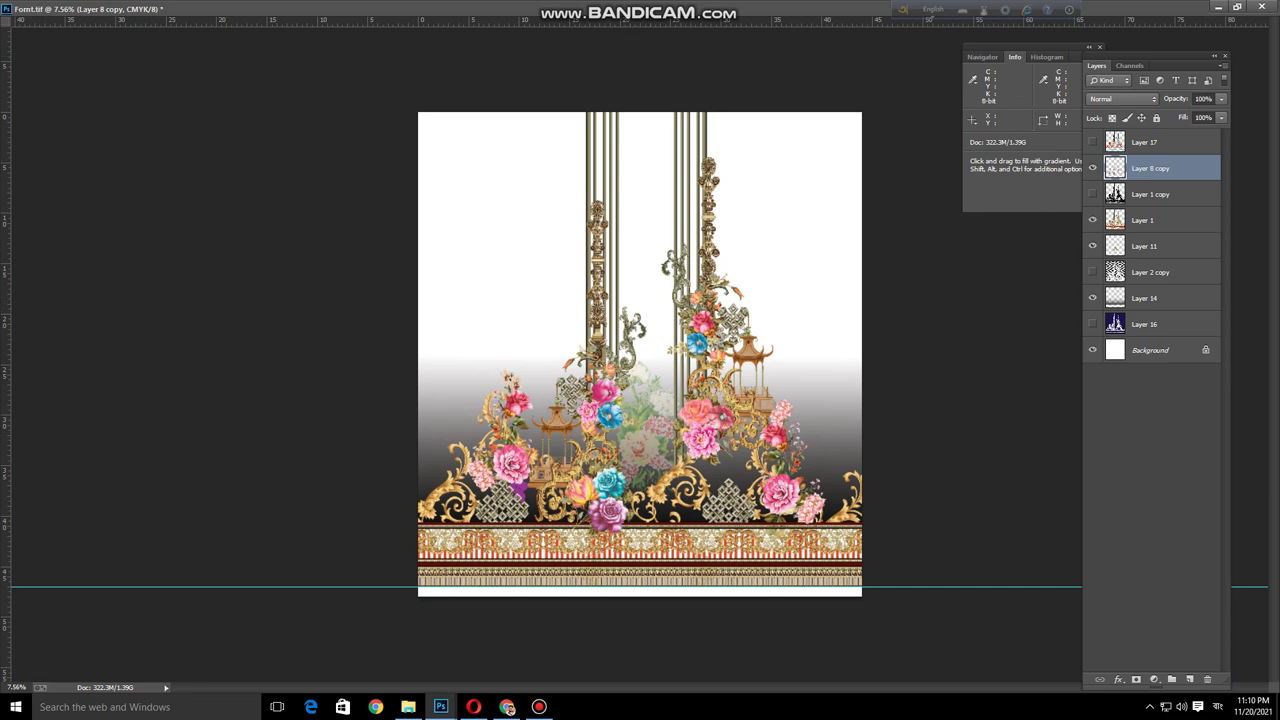
Show Layer 16 behind the floral artwork and inspect the left ornamental column against its dark blue fill
click(1092, 324)
key(ctrl+space)
ctrl+click(680, 342)
alt+click(690, 348)
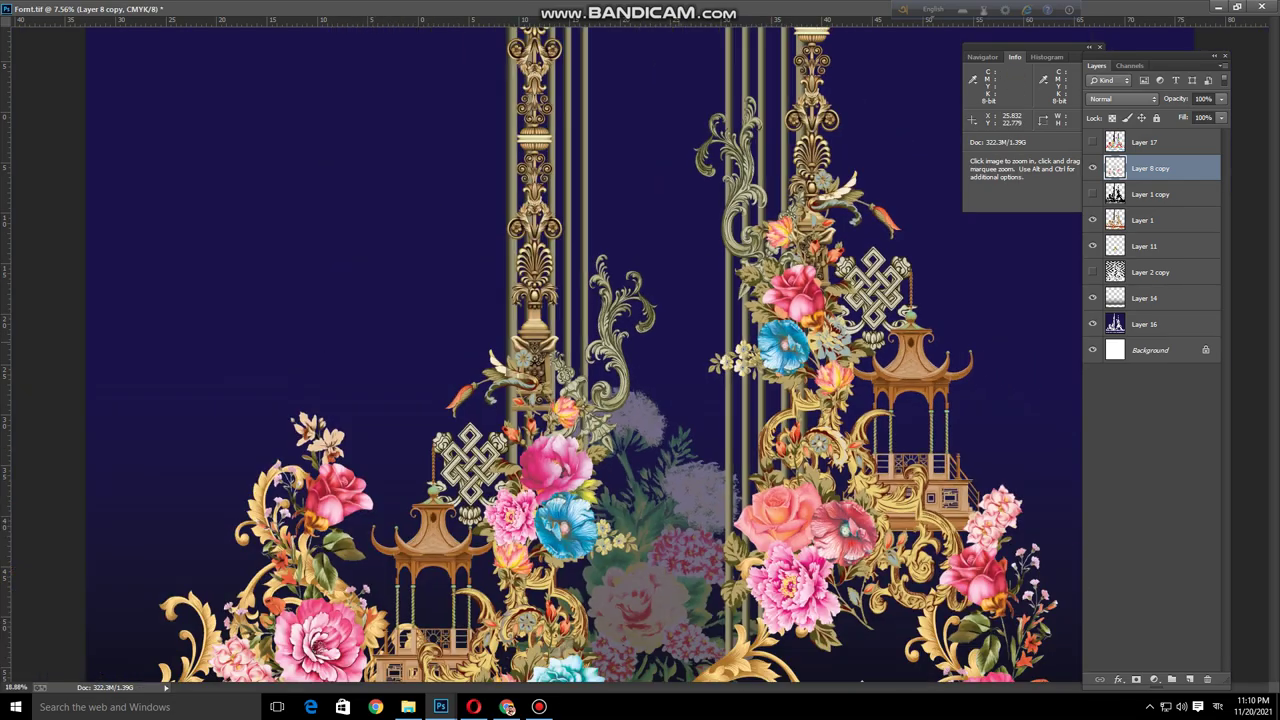
drag(490, 230, 465, 310)
ctrl+click(460, 307)
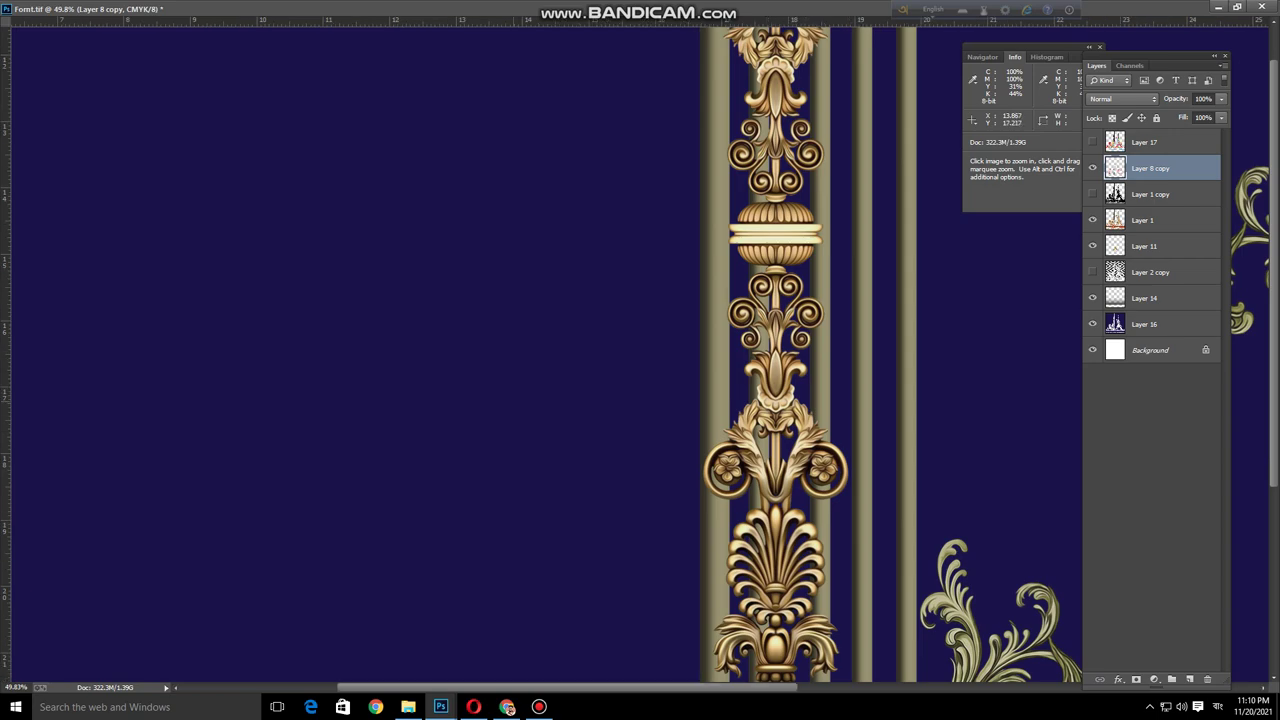
alt+click(515, 402)
Make Layer 16 the active layer and load its filled area as a selection
click(1146, 324)
alt+click(515, 212)
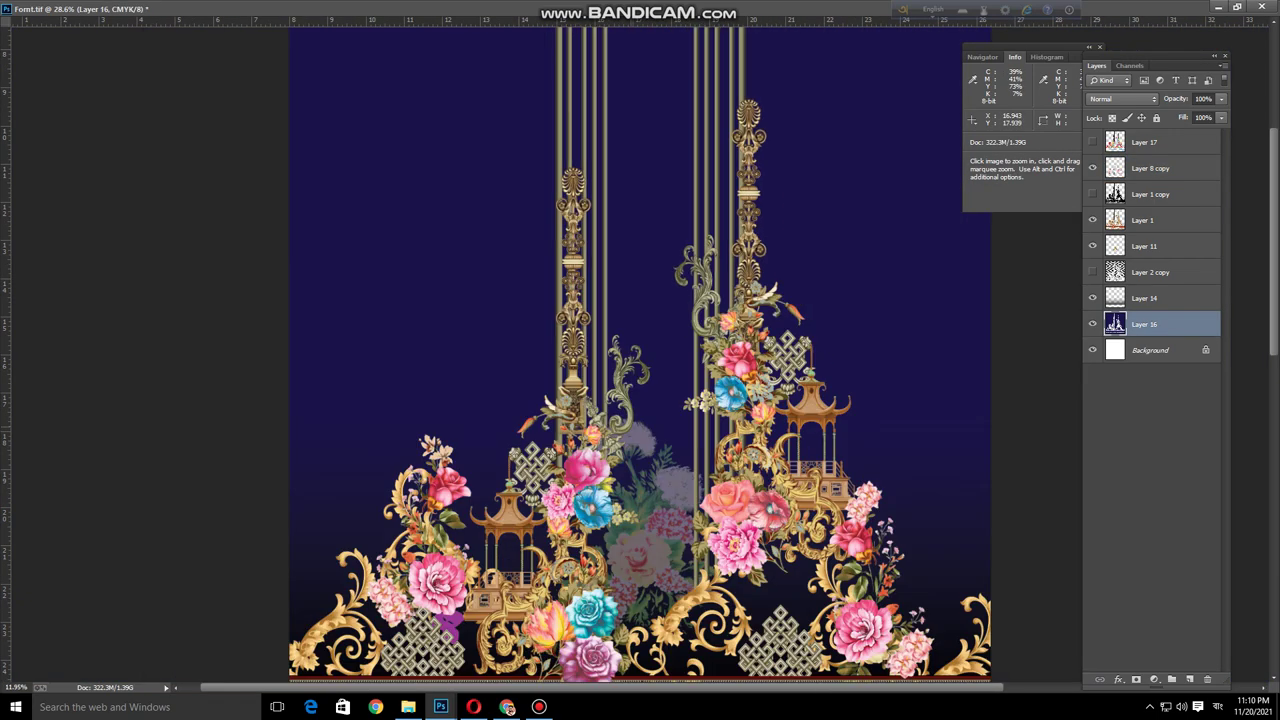
ctrl+click(529, 241)
scroll(540, 350, down, 4)
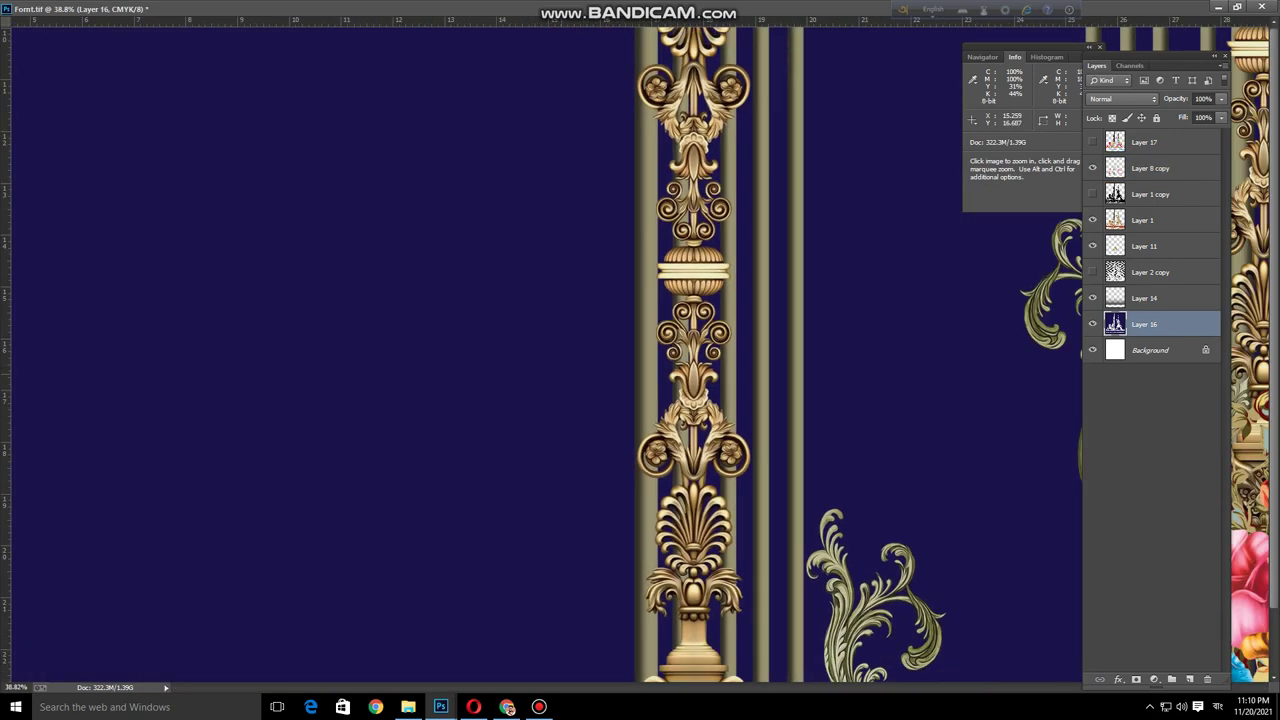
alt+click(459, 403)
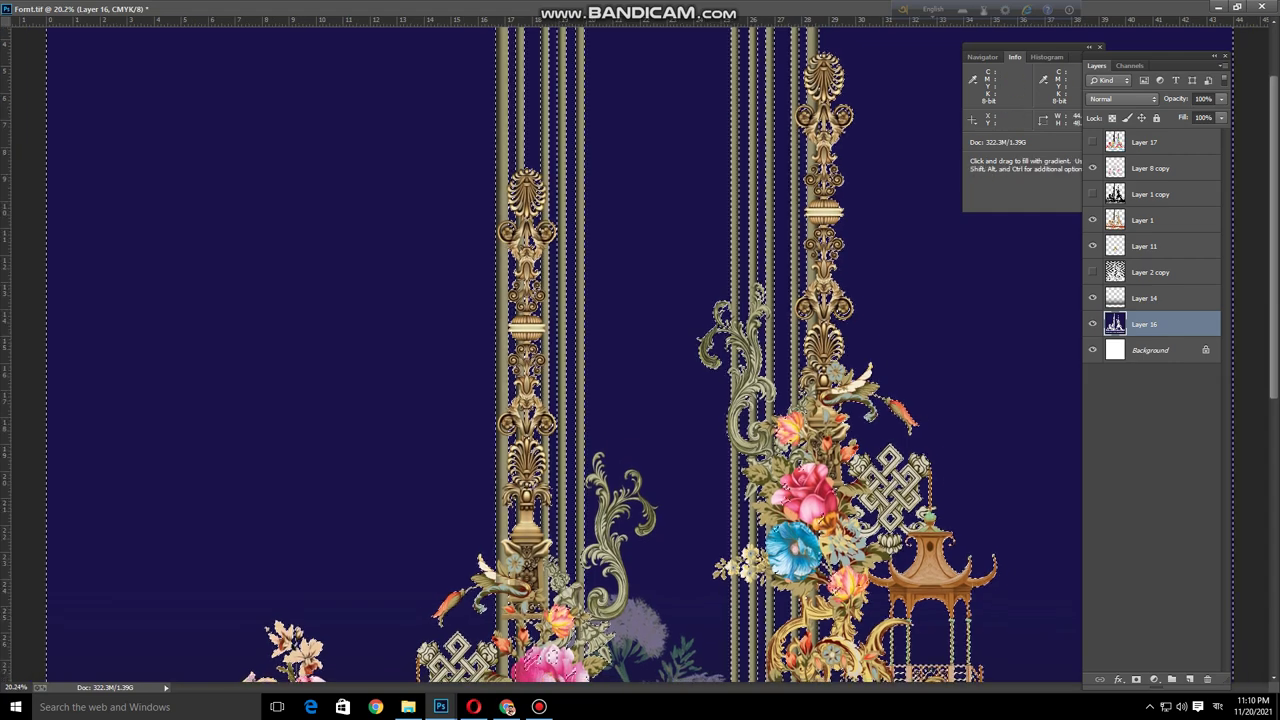
scroll(638, 174, down, 2)
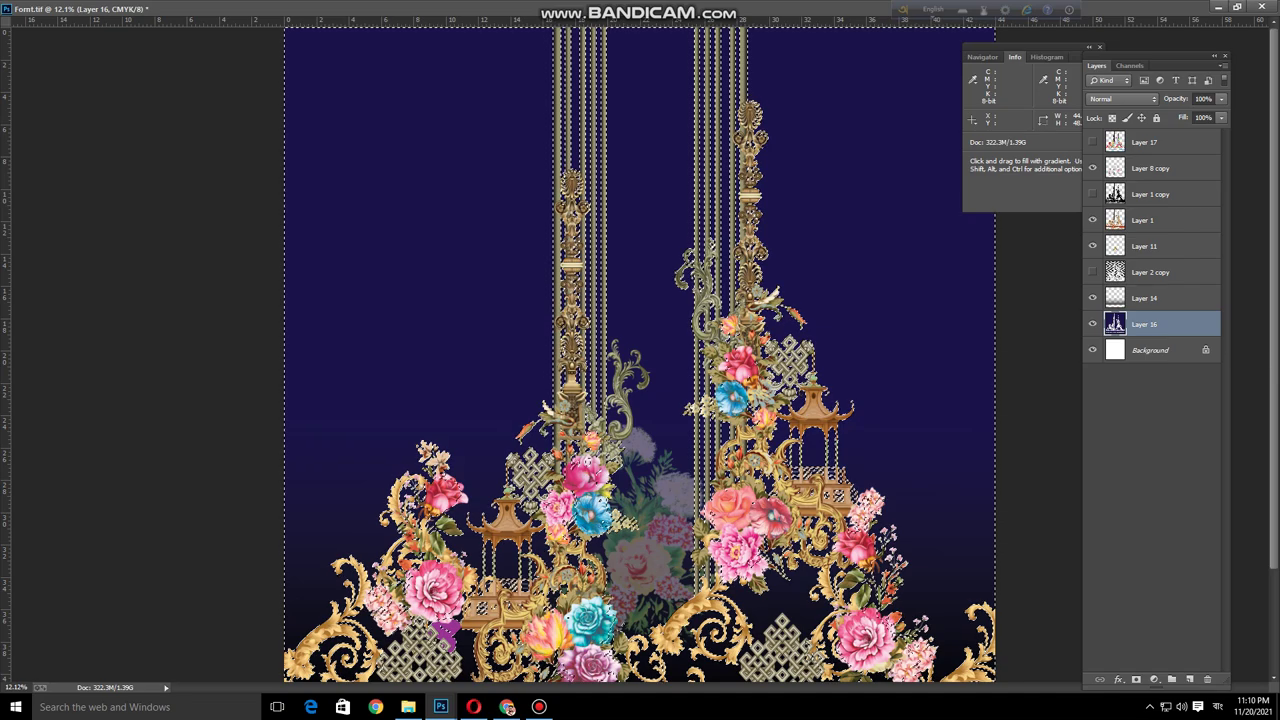
Set the foreground colour to black, fill the selected area of Layer 16 with it and deselect
key(Tab)
key(Tab)
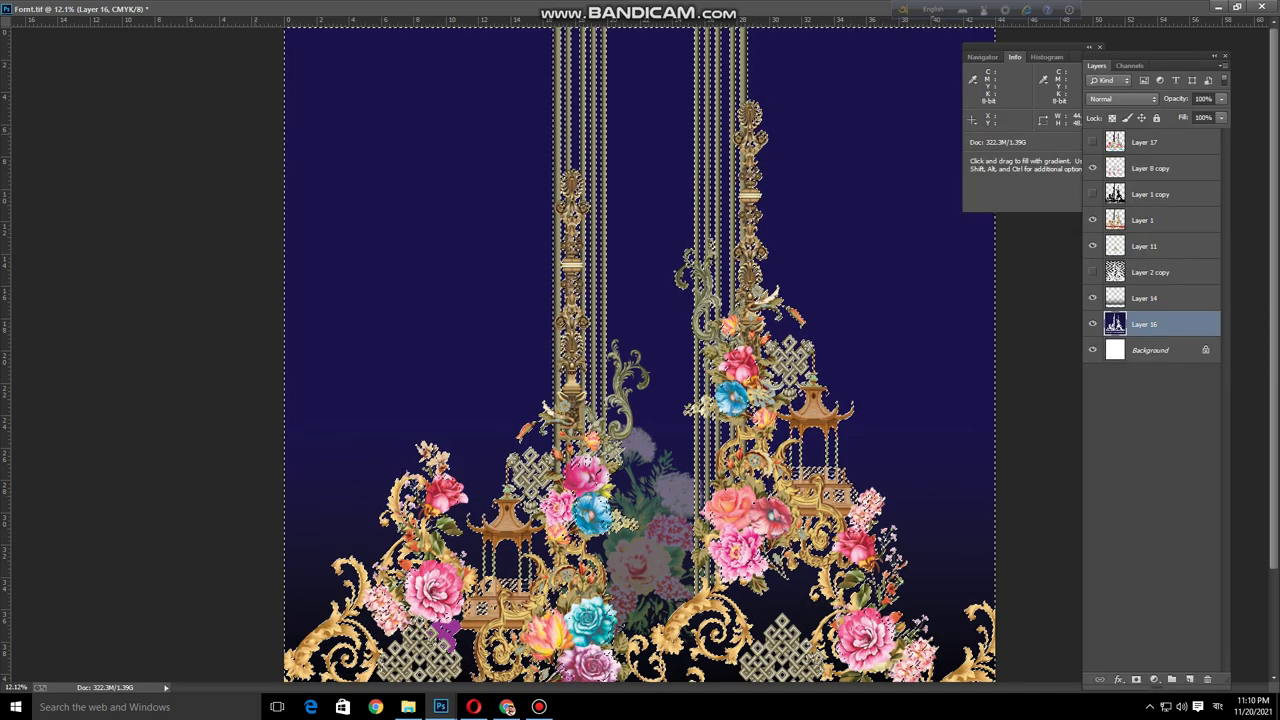
key(f)
click(9, 430)
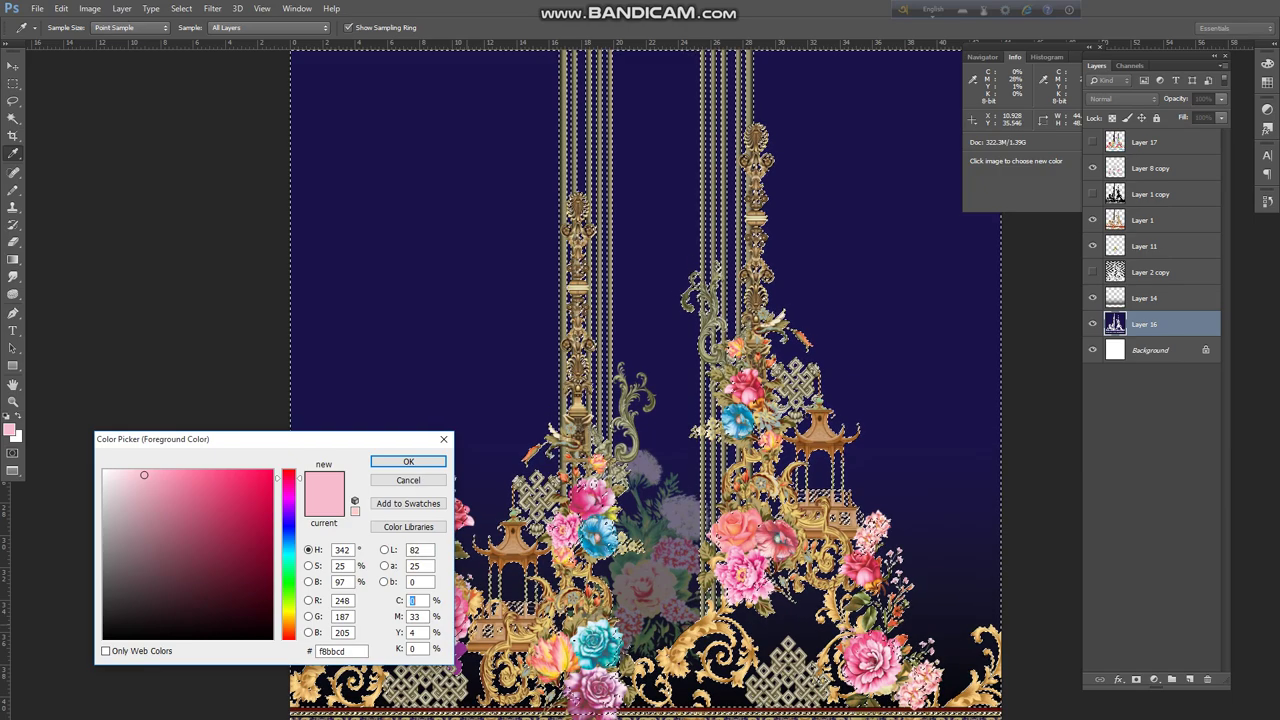
click(271, 638)
key(Return)
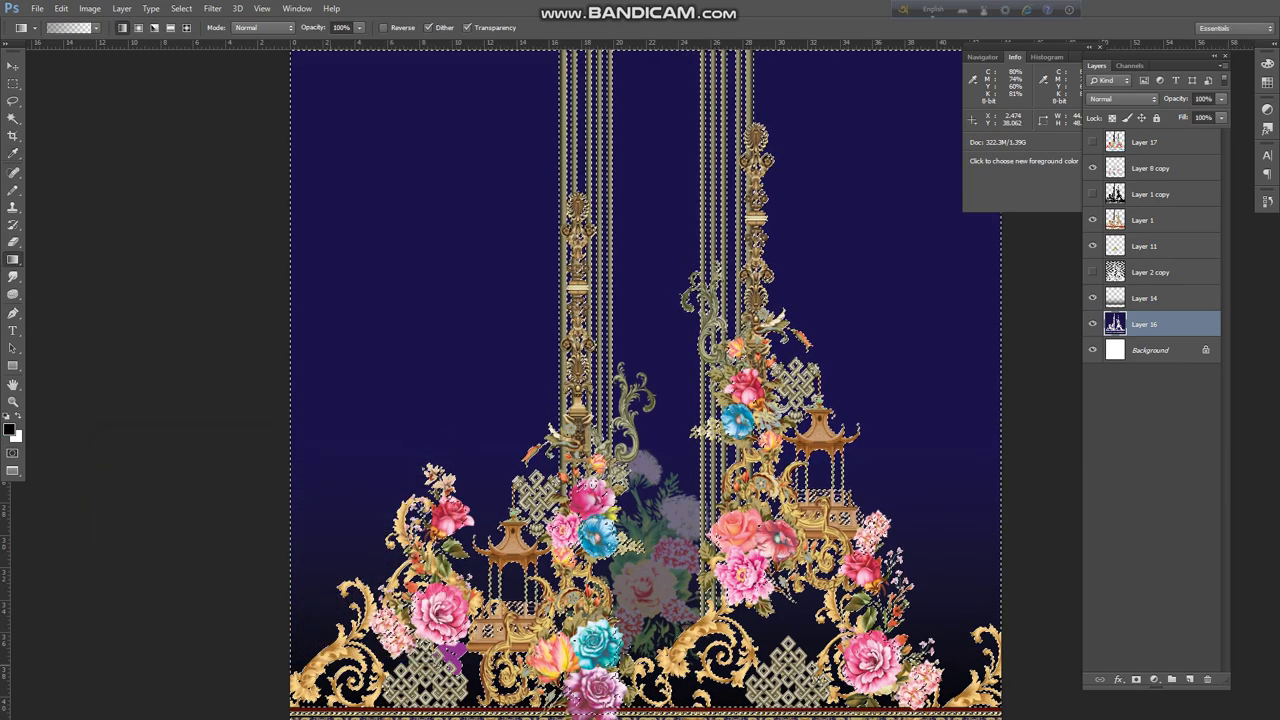
key(alt+BackSpace)
key(ctrl+d)
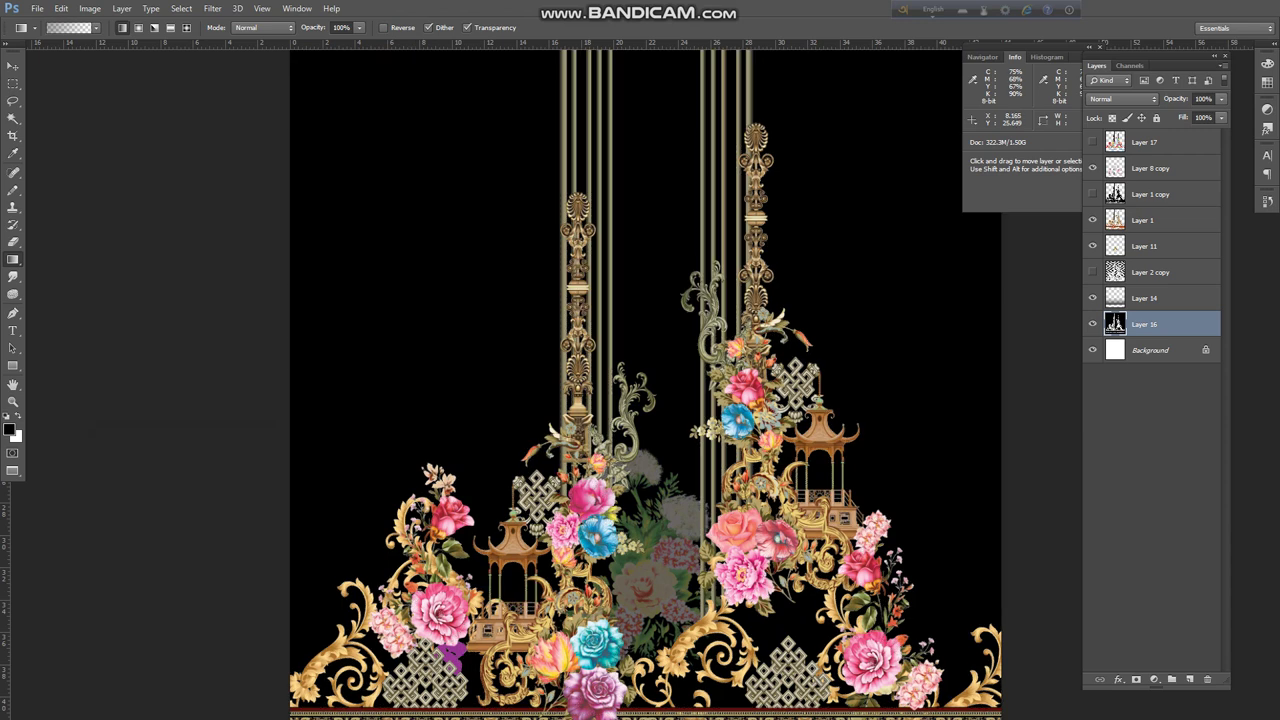
Toggle the visibility of Layer 1 to compare the design with and without the ornaments, leaving the layer shown
drag(590, 520, 567, 477)
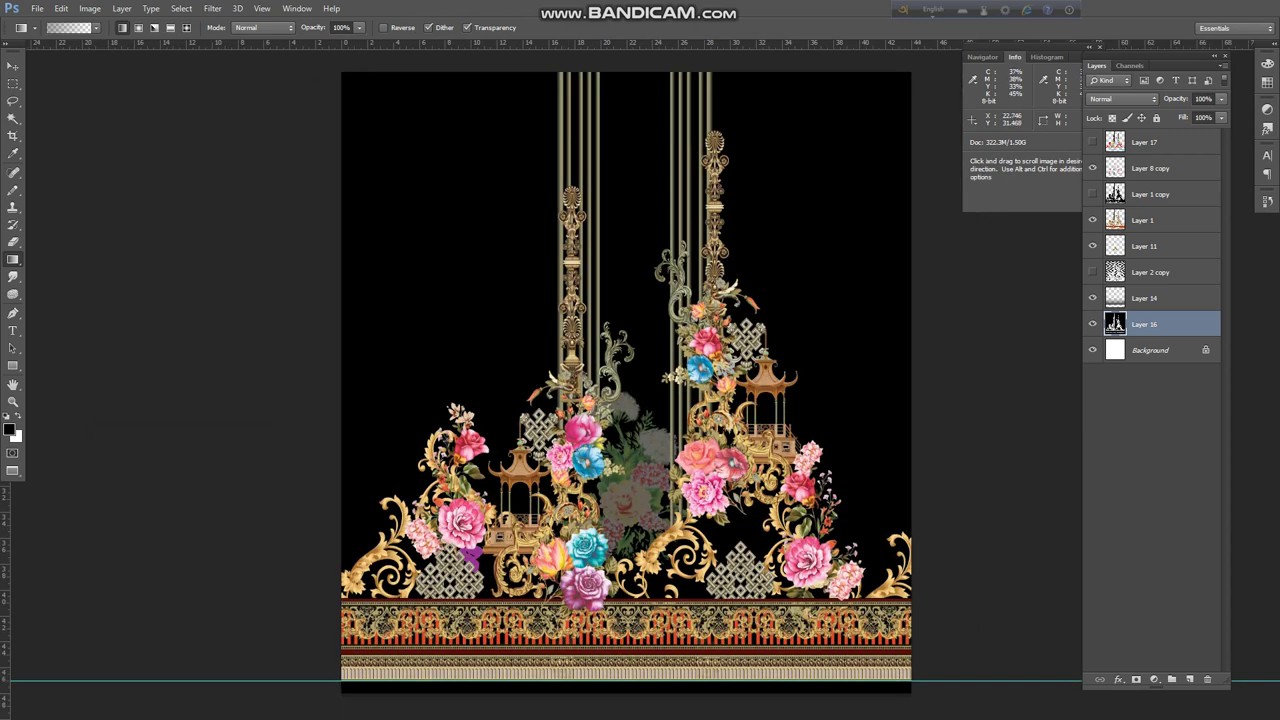
click(1093, 220)
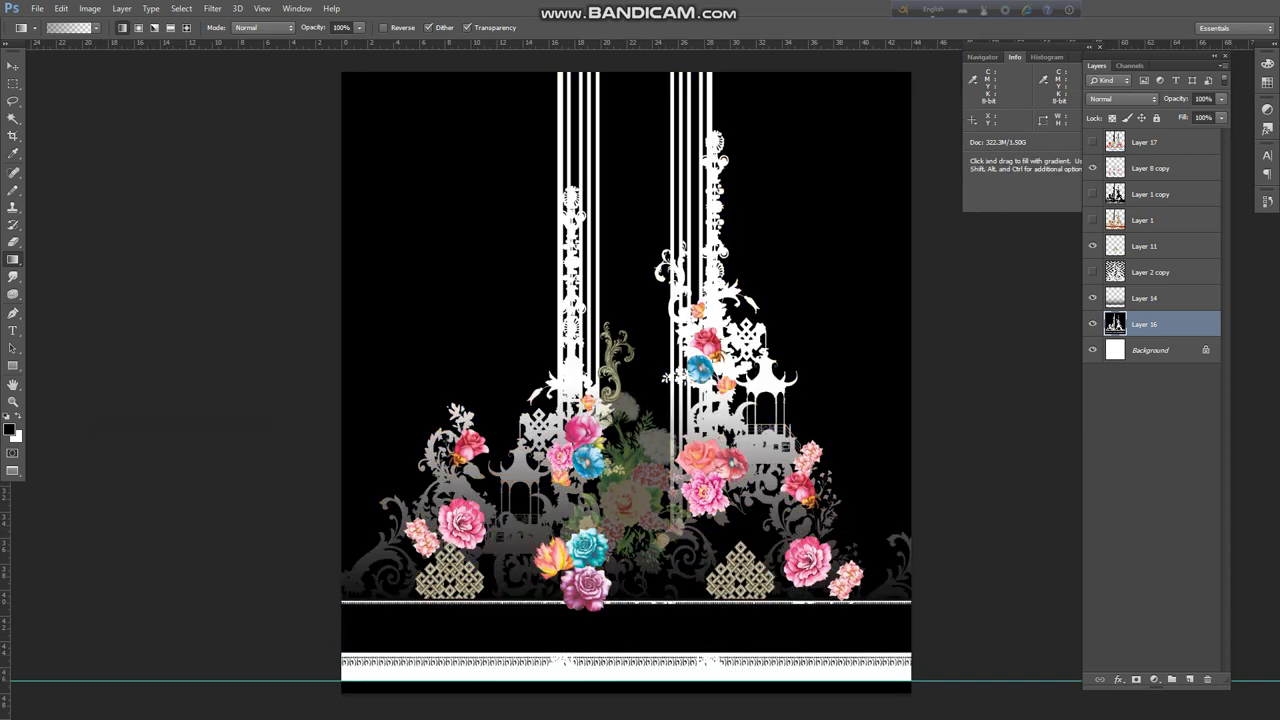
click(1093, 220)
click(1093, 220)
click(1093, 220)
click(1093, 220)
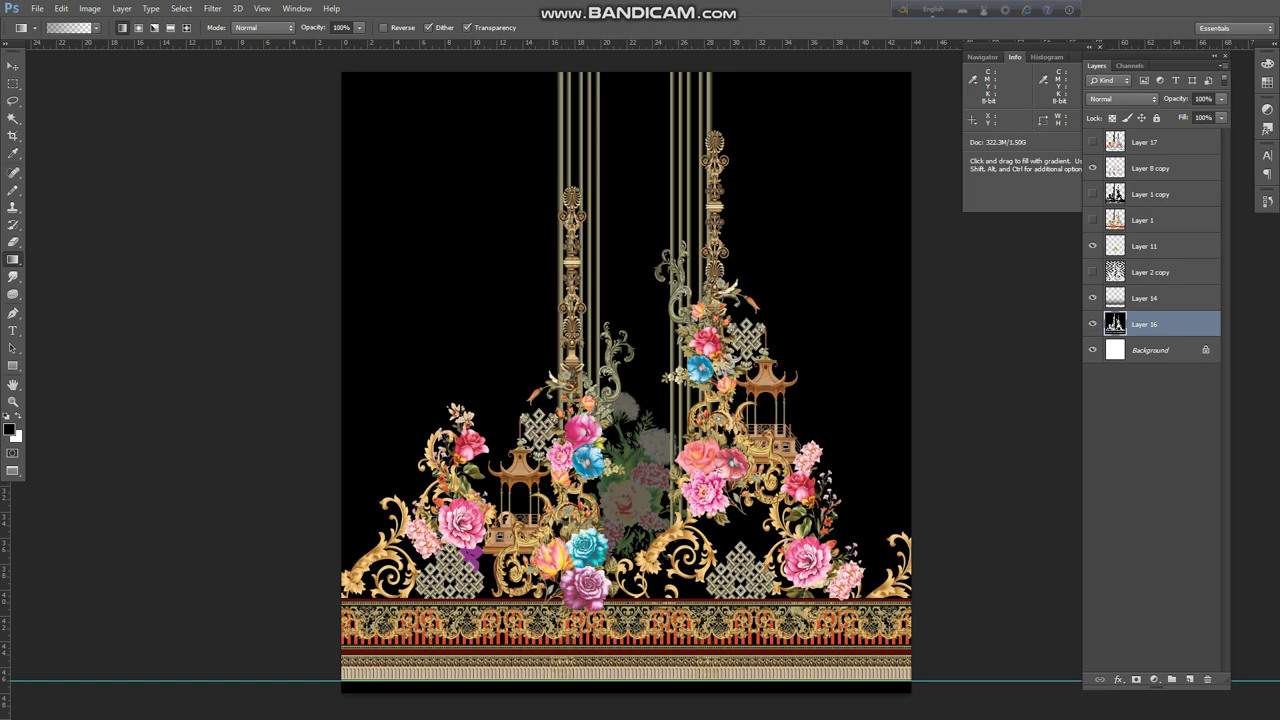
click(1093, 220)
click(1093, 220)
click(1093, 220)
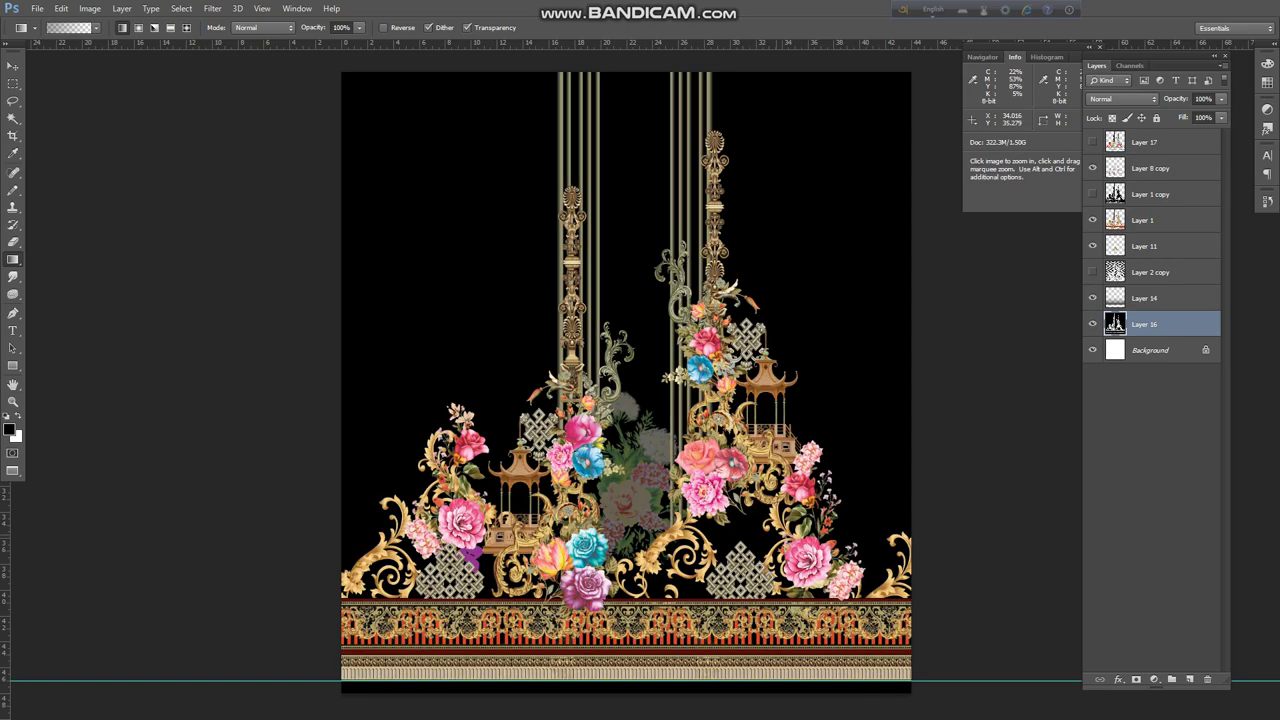
scroll(638, 616, up, 6)
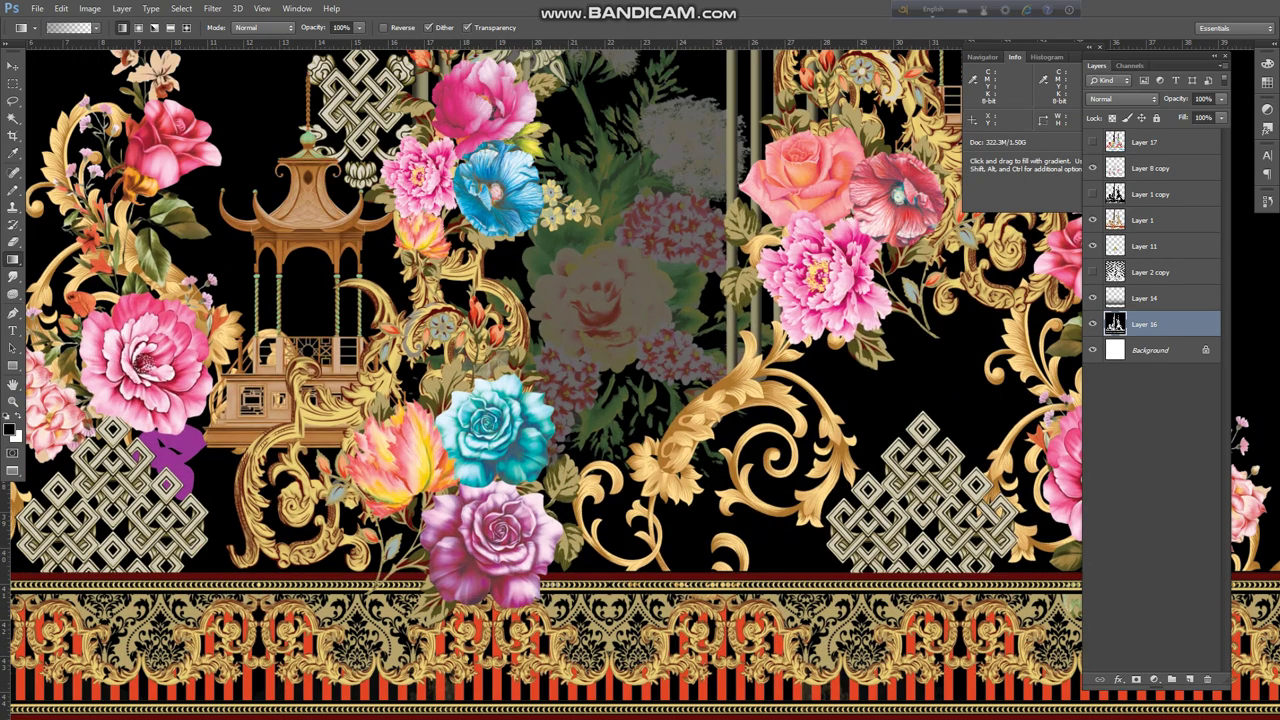
click(1093, 220)
click(1093, 220)
drag(822, 415, 780, 412)
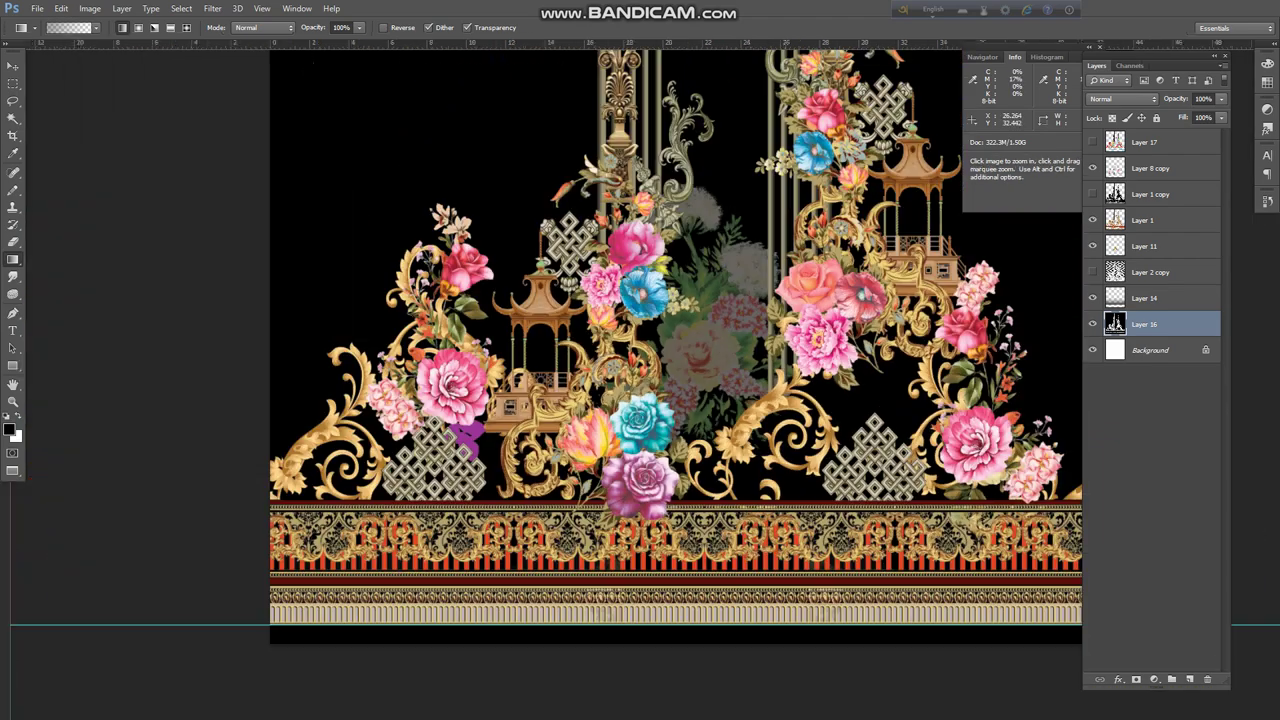
Toggle the visibility of Layer 16 to compare the black ground with the gradient, leaving the layer shown
click(1093, 324)
click(1093, 324)
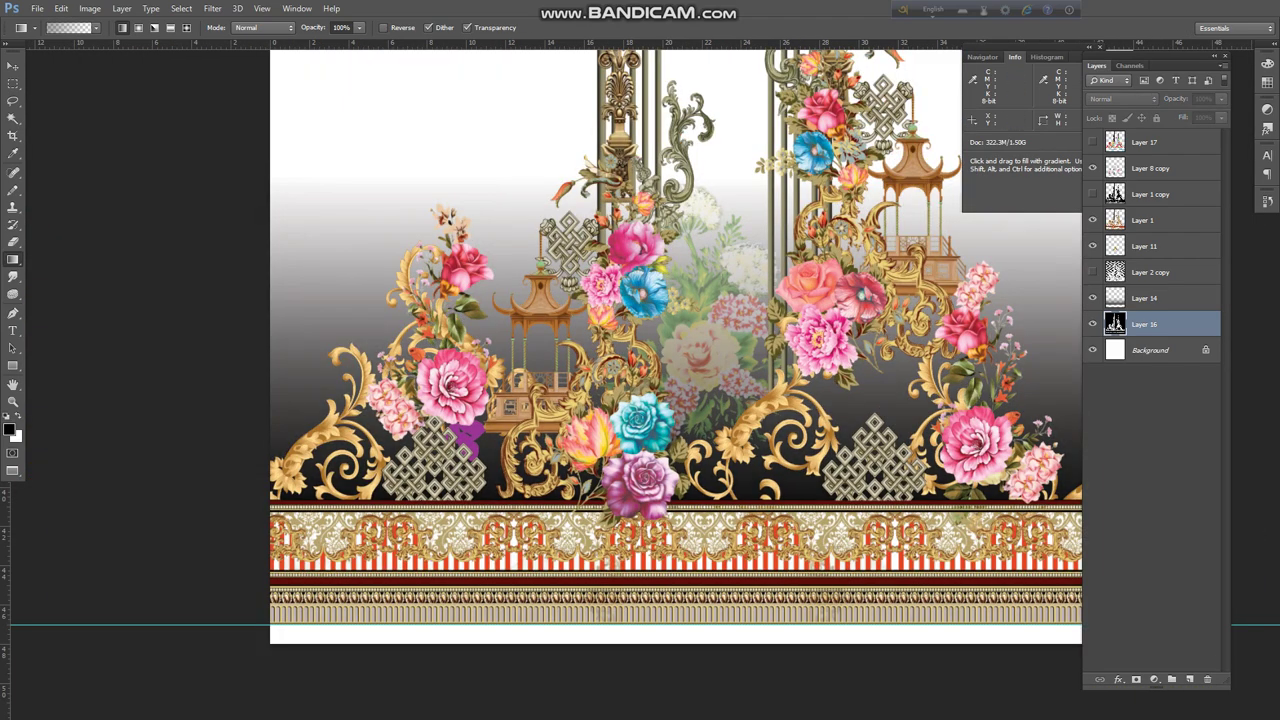
key(ctrl+z)
key(space)
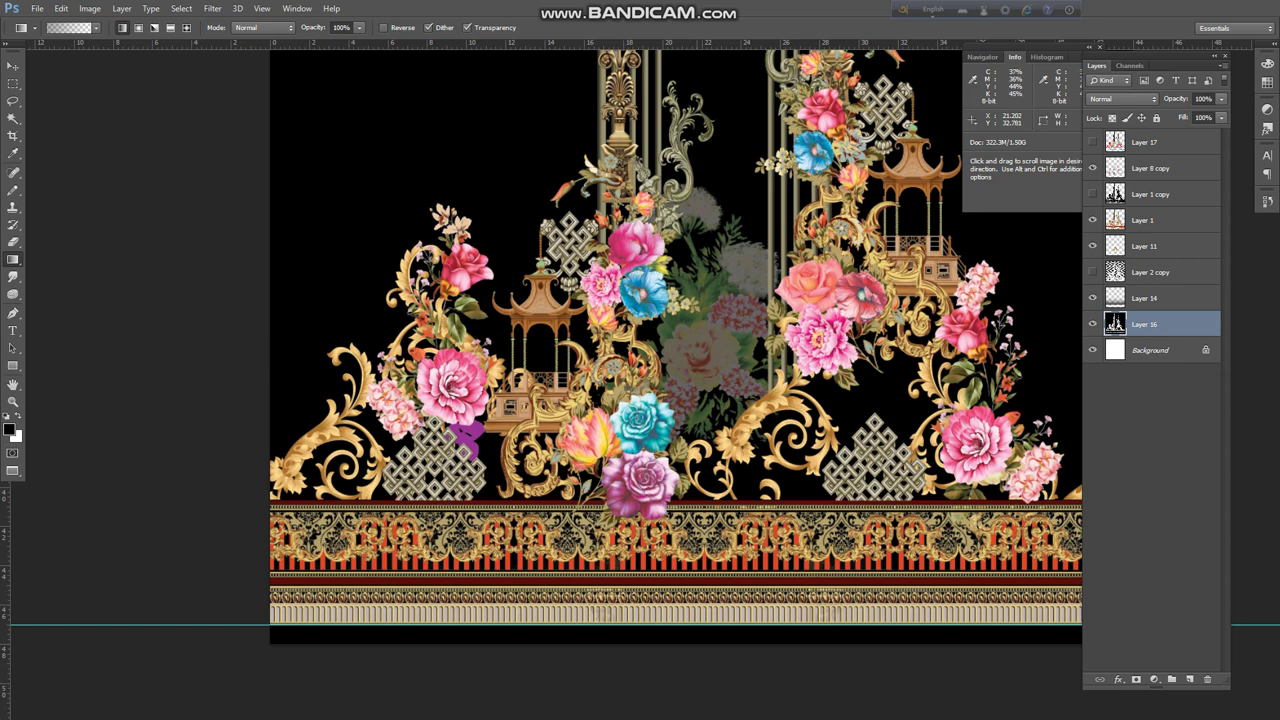
key(ctrl+plus)
key(ctrl+u)
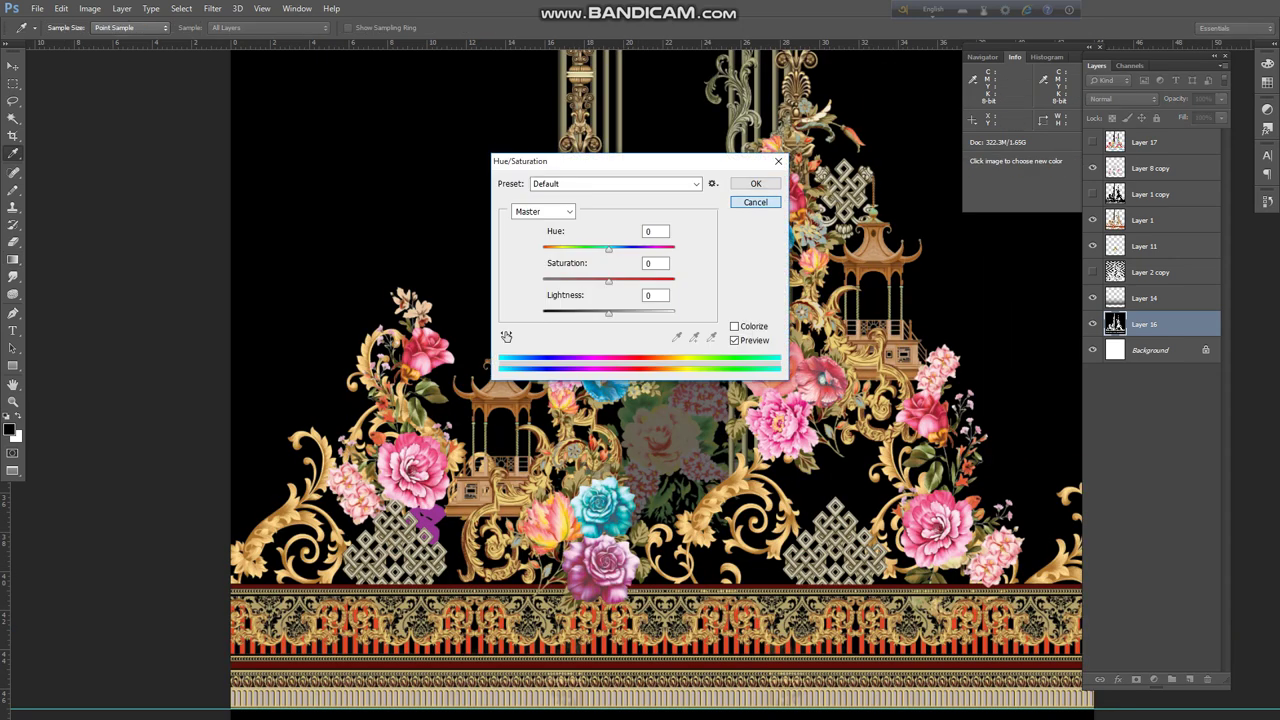
click(755, 183)
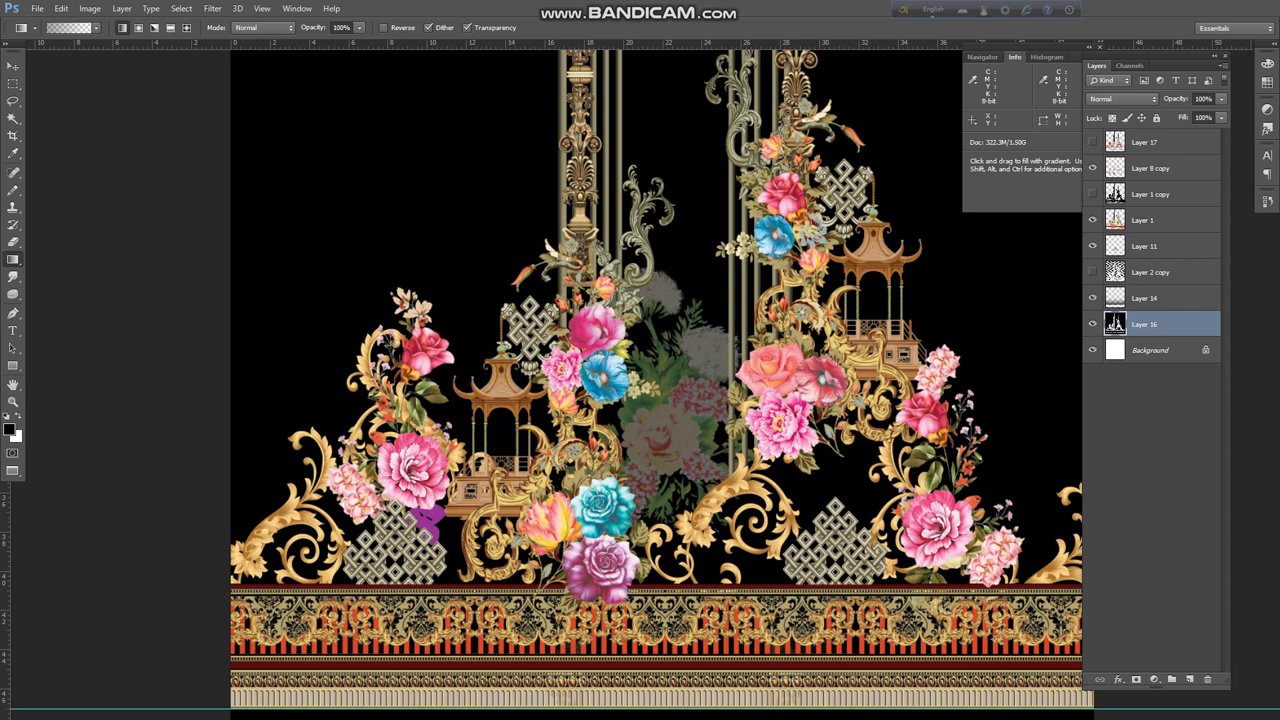
Toggle the visibility of Layer 1 copy to check its effect on the artwork, leaving the layer hidden
click(1092, 194)
click(1092, 194)
click(1092, 194)
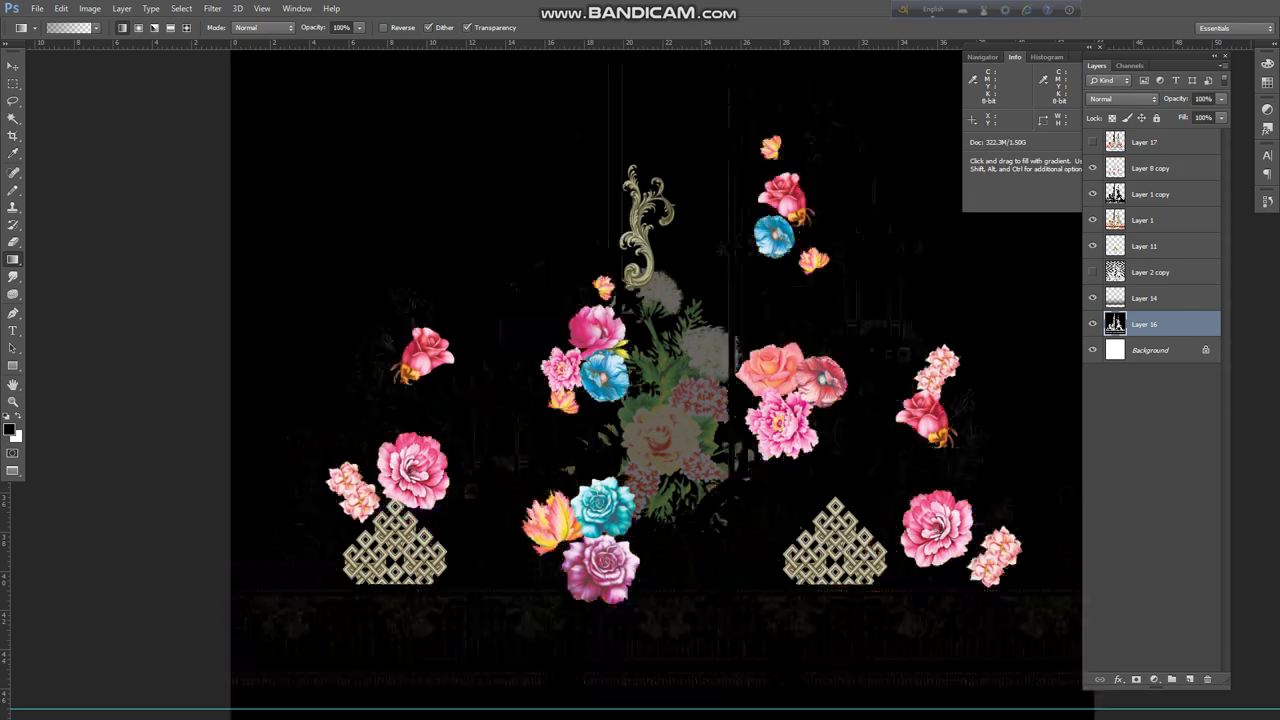
click(1092, 194)
click(1092, 194)
click(1092, 194)
ctrl+click(718, 550)
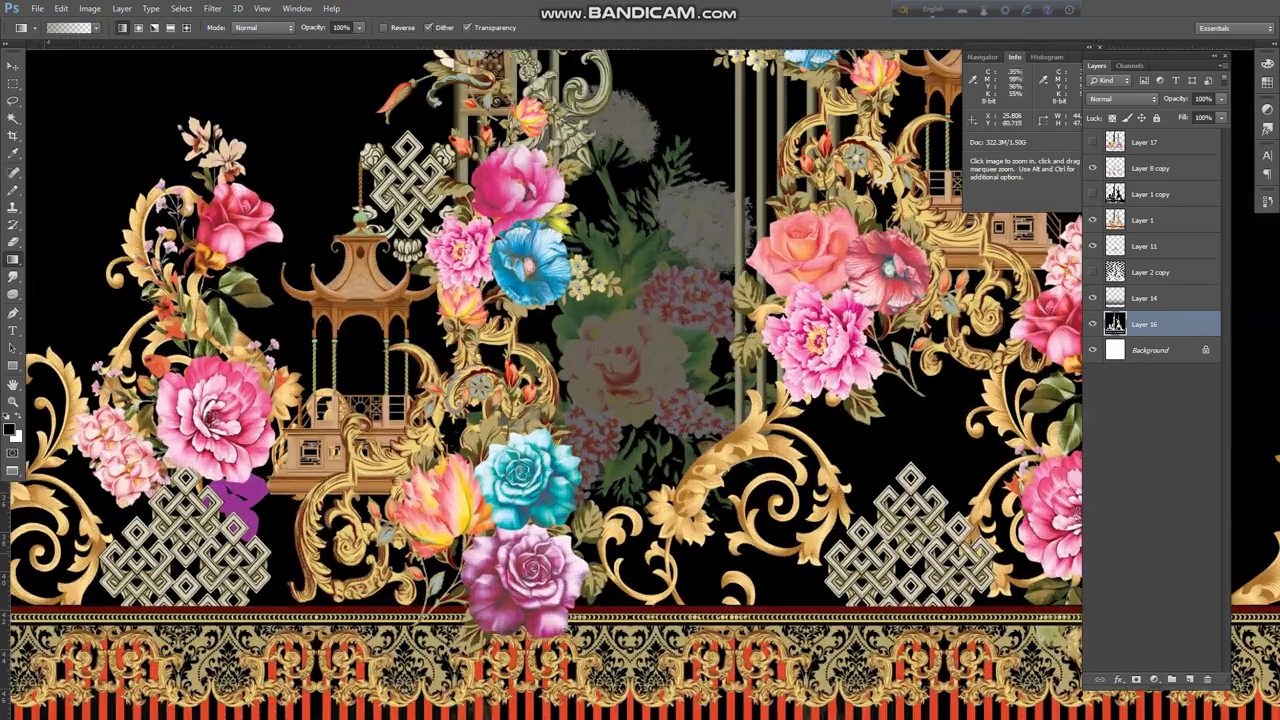
ctrl+alt+click(702, 546)
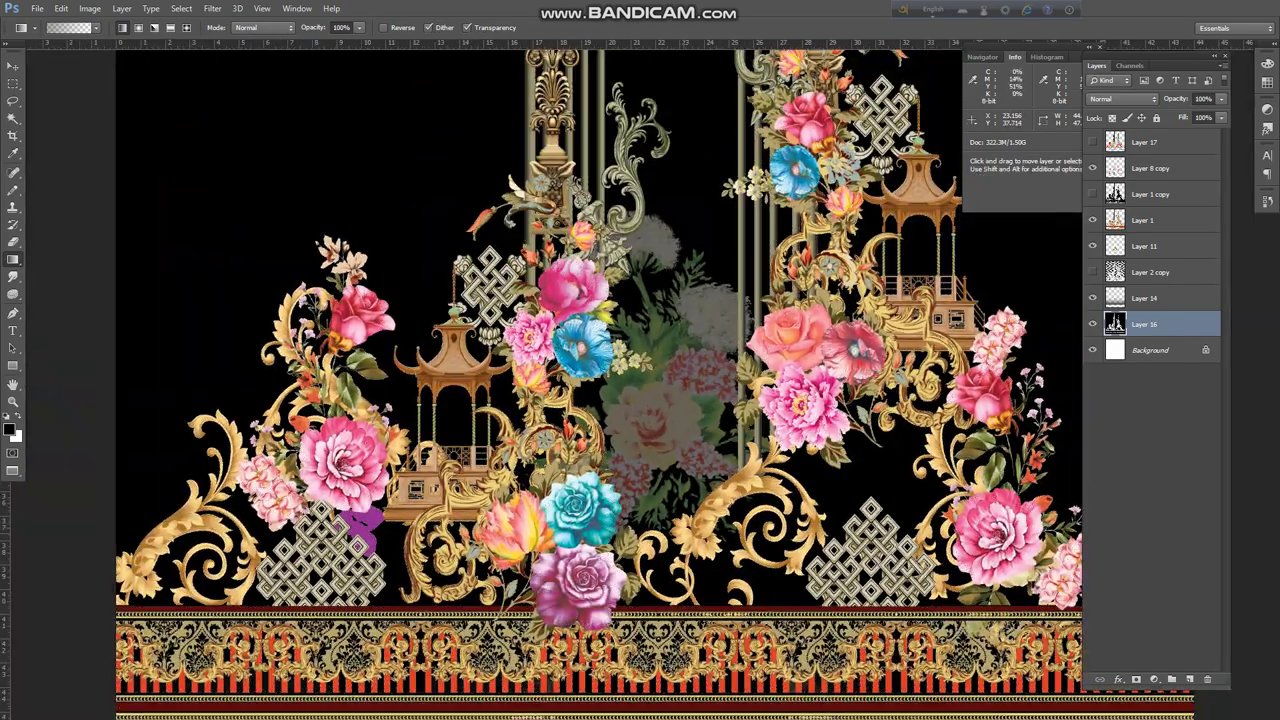
key(ctrl+u)
drag(560, 161, 944, 369)
mouse_move(993, 458)
mouse_down()
mouse_move(932, 458)
mouse_move(972, 458)
mouse_up()
scroll(1039, 439, up, 20)
click(1140, 410)
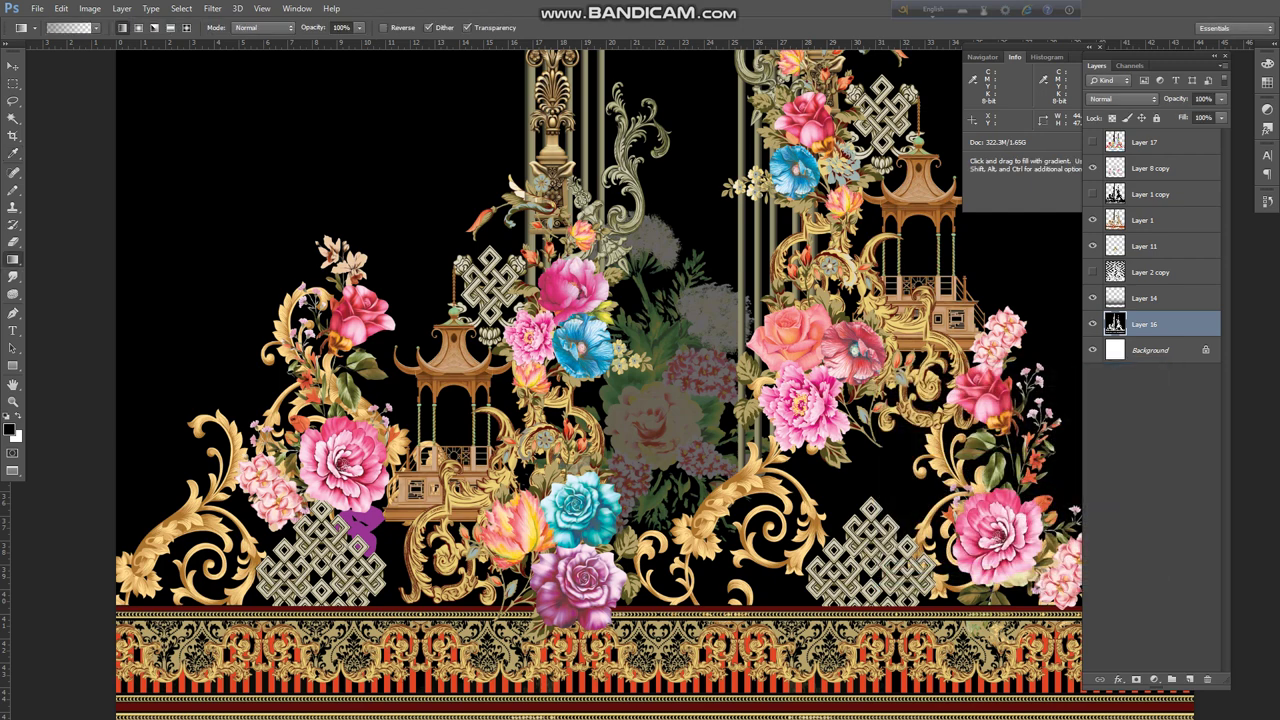
Make Layer 1 the active layer and shift its hue to -29 with Hue/Saturation
click(1144, 220)
key(ctrl+u)
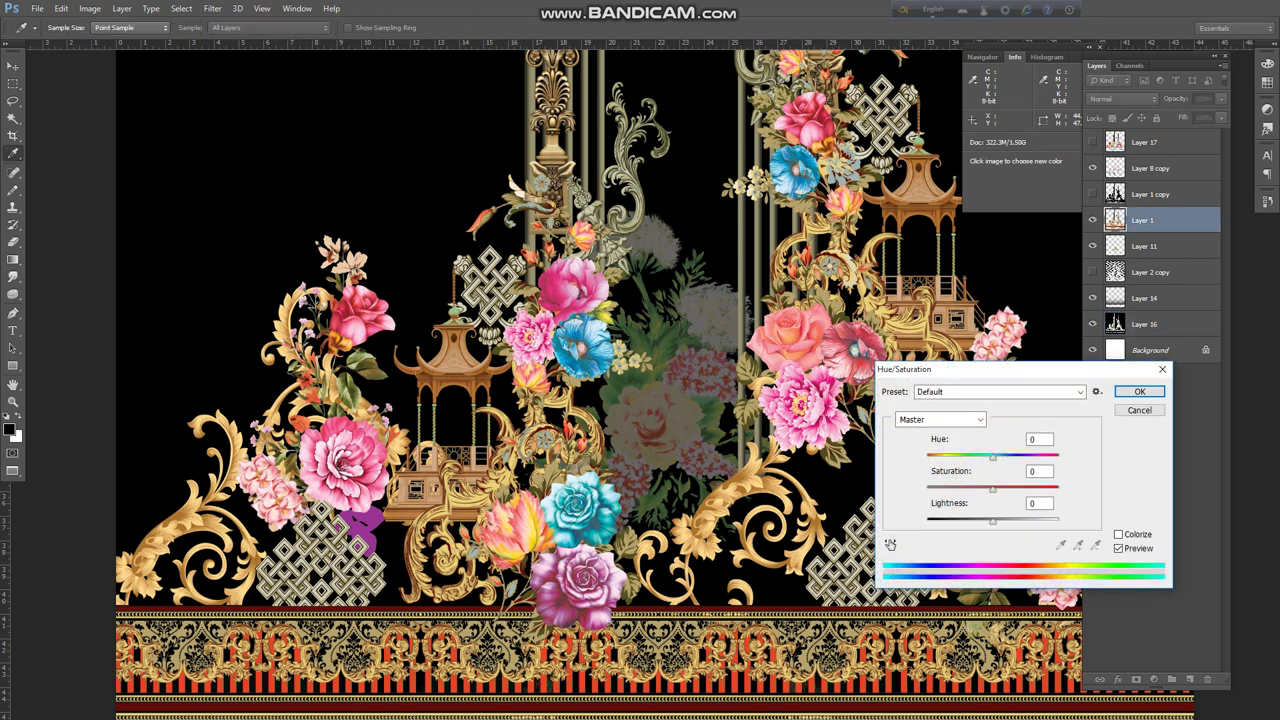
scroll(1039, 439, down, 20)
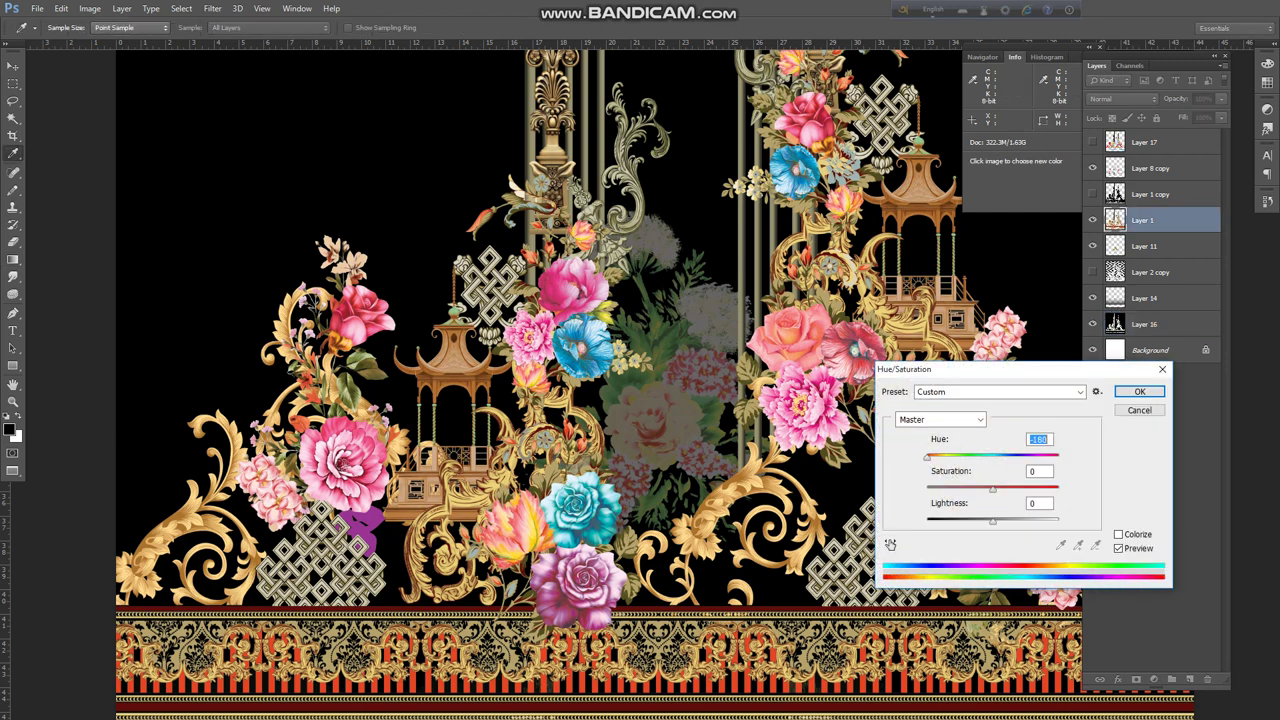
scroll(1039, 439, up, 20)
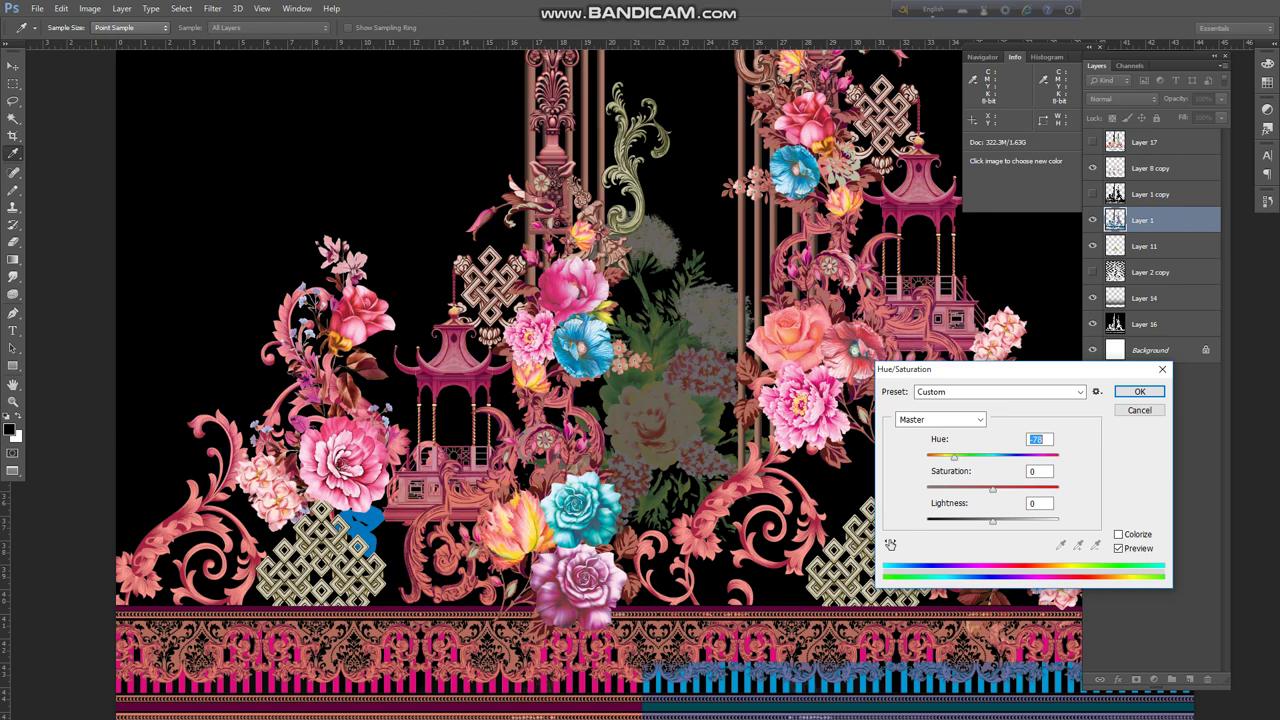
scroll(1039, 439, up, 20)
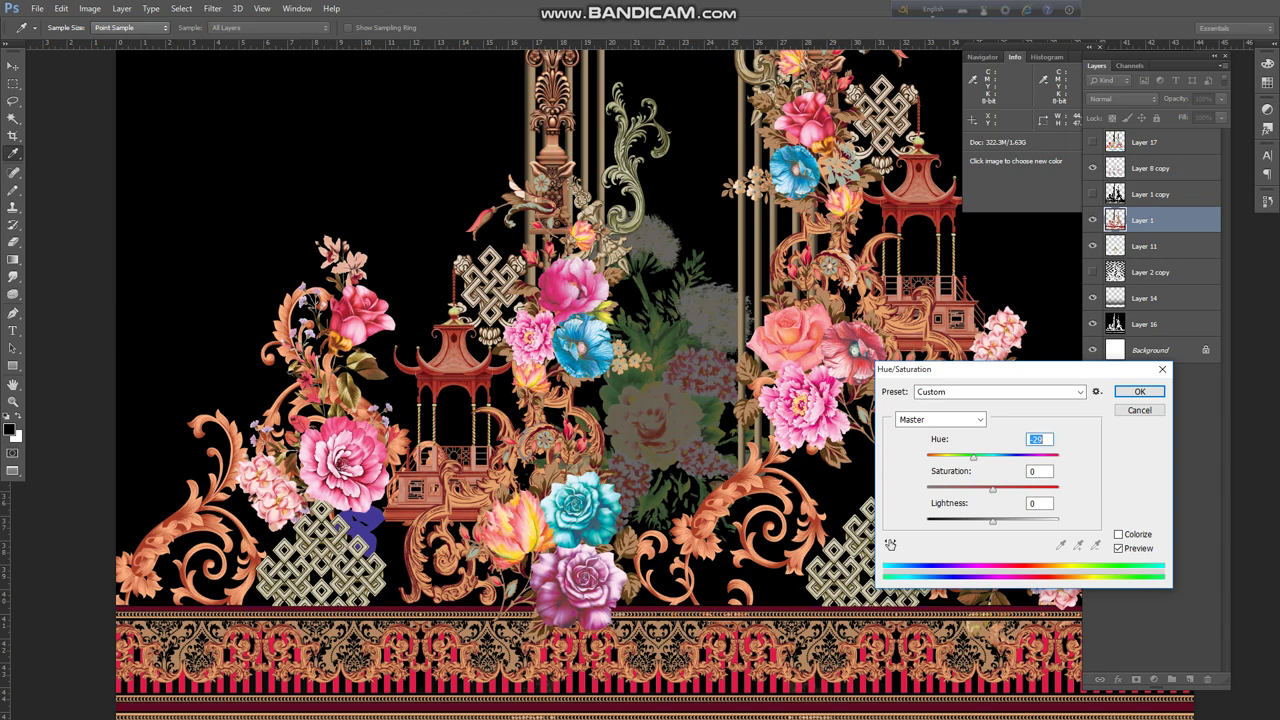
Set the saturation of Layer 1 to -48 and apply the Hue/Saturation adjustment
key(Tab)
scroll(1039, 471, up, 20)
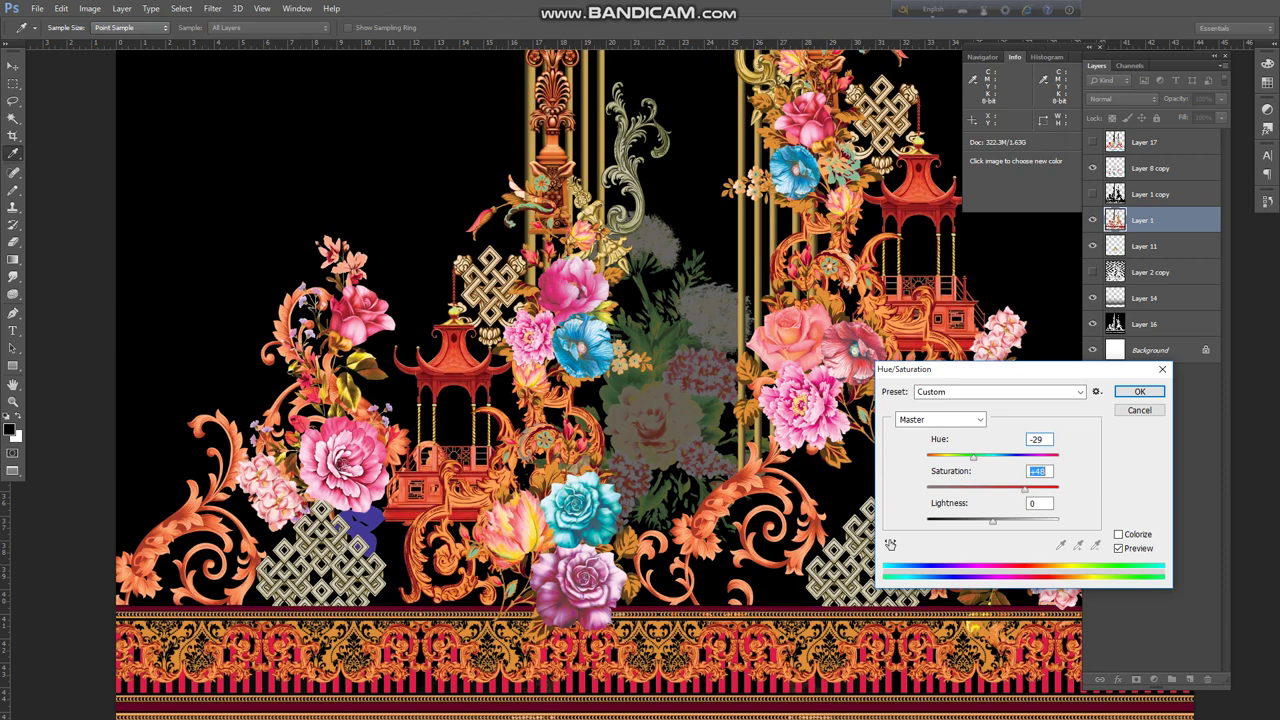
scroll(1039, 471, down, 20)
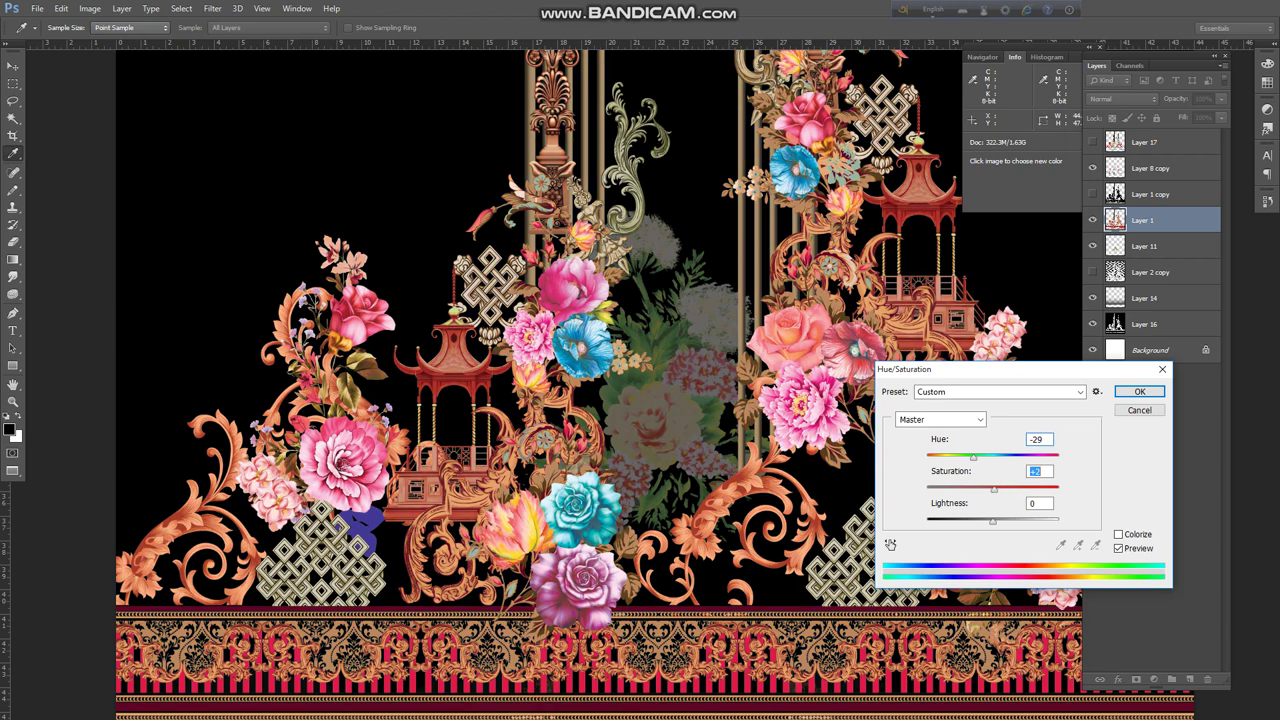
scroll(1039, 471, down, 20)
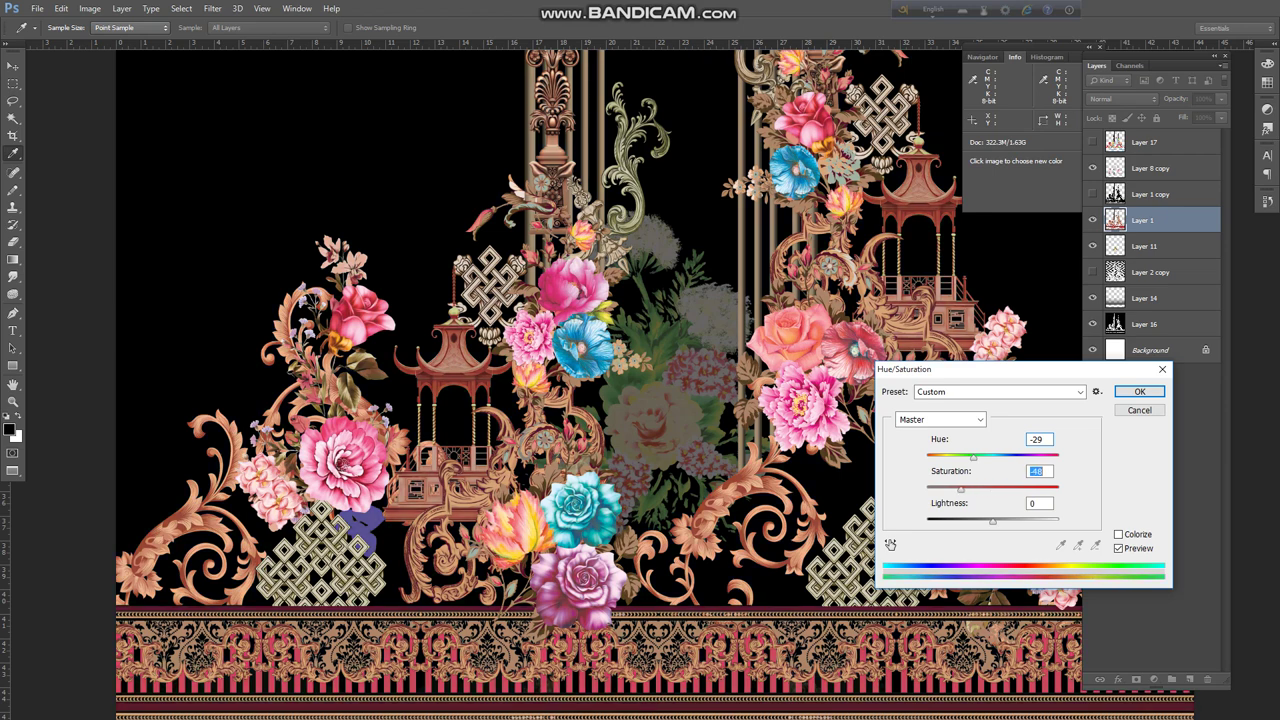
key(Return)
key(g)
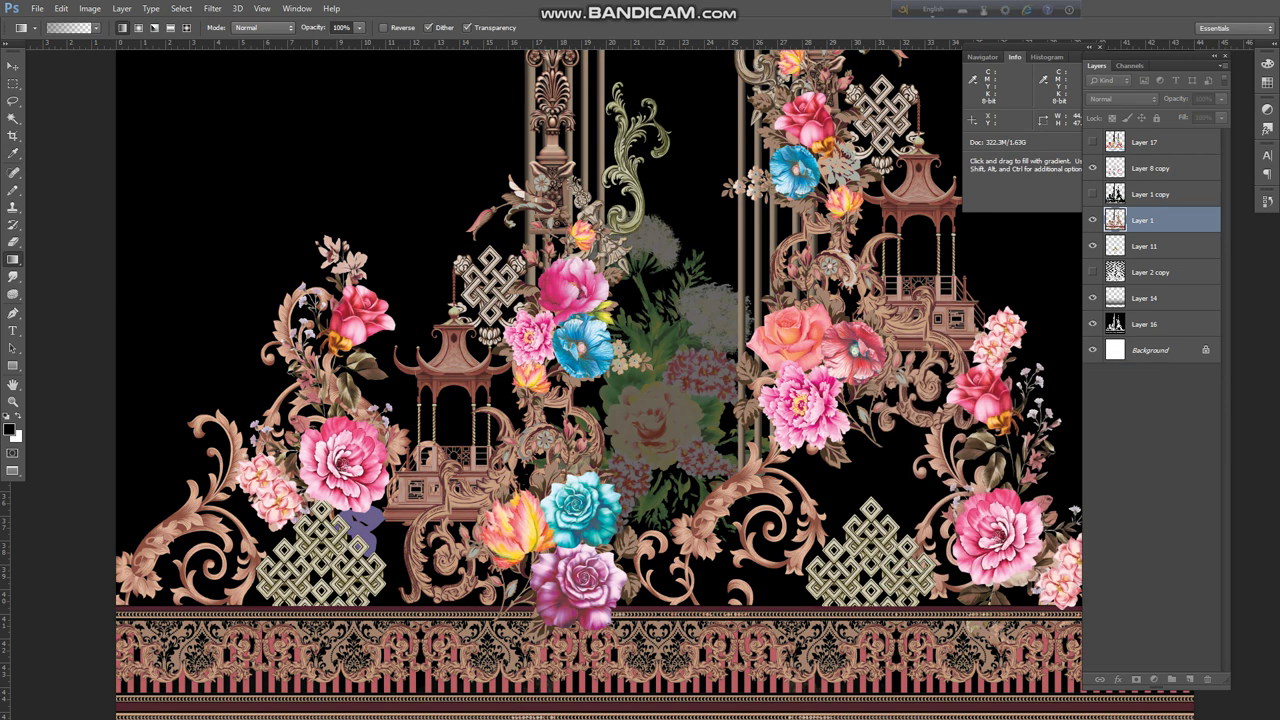
Start a Color Balance adjustment on Layer 1 and shift the midtones' Cyan–Red level to +48
key(ctrl+b)
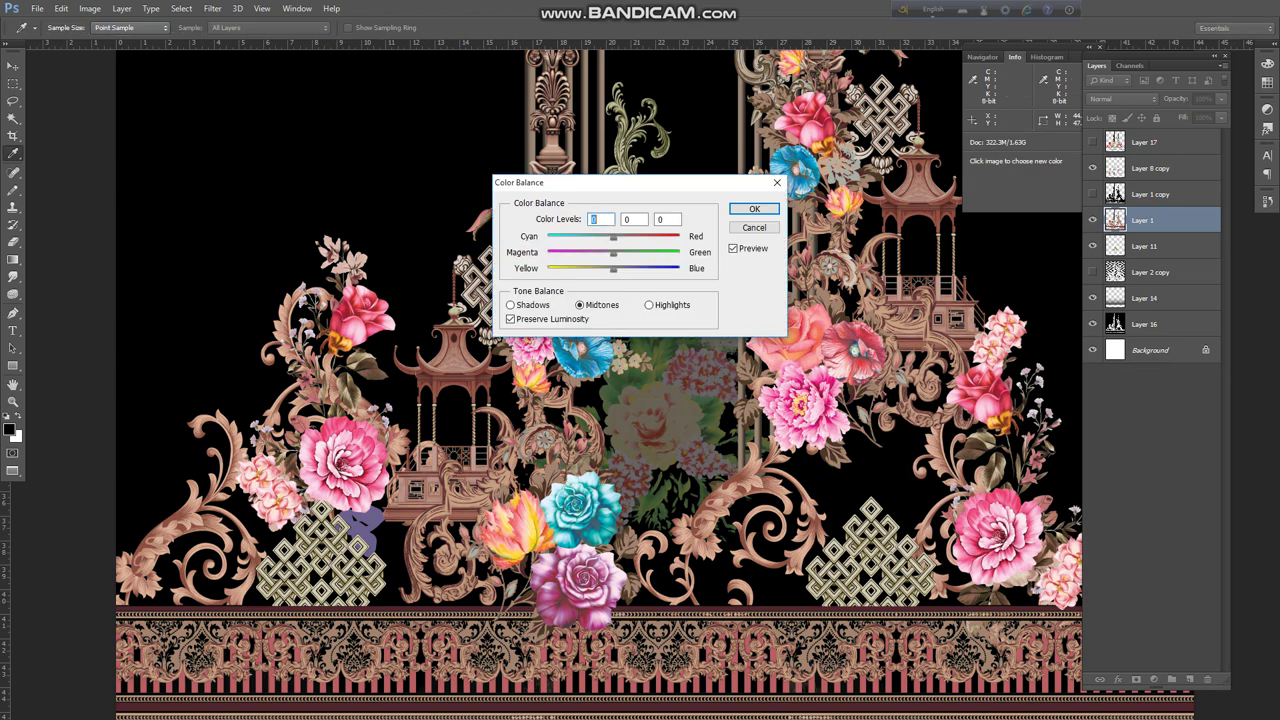
drag(600, 178, 945, 378)
text(-100)
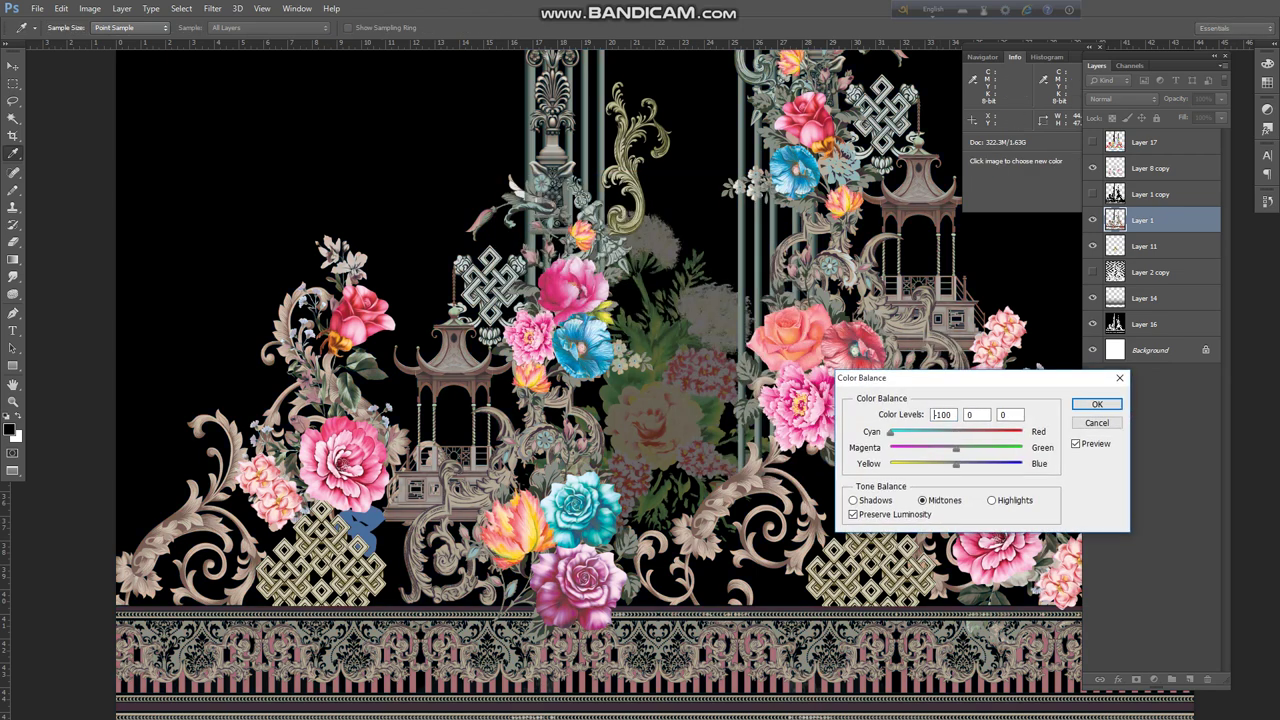
drag(890, 433, 988, 433)
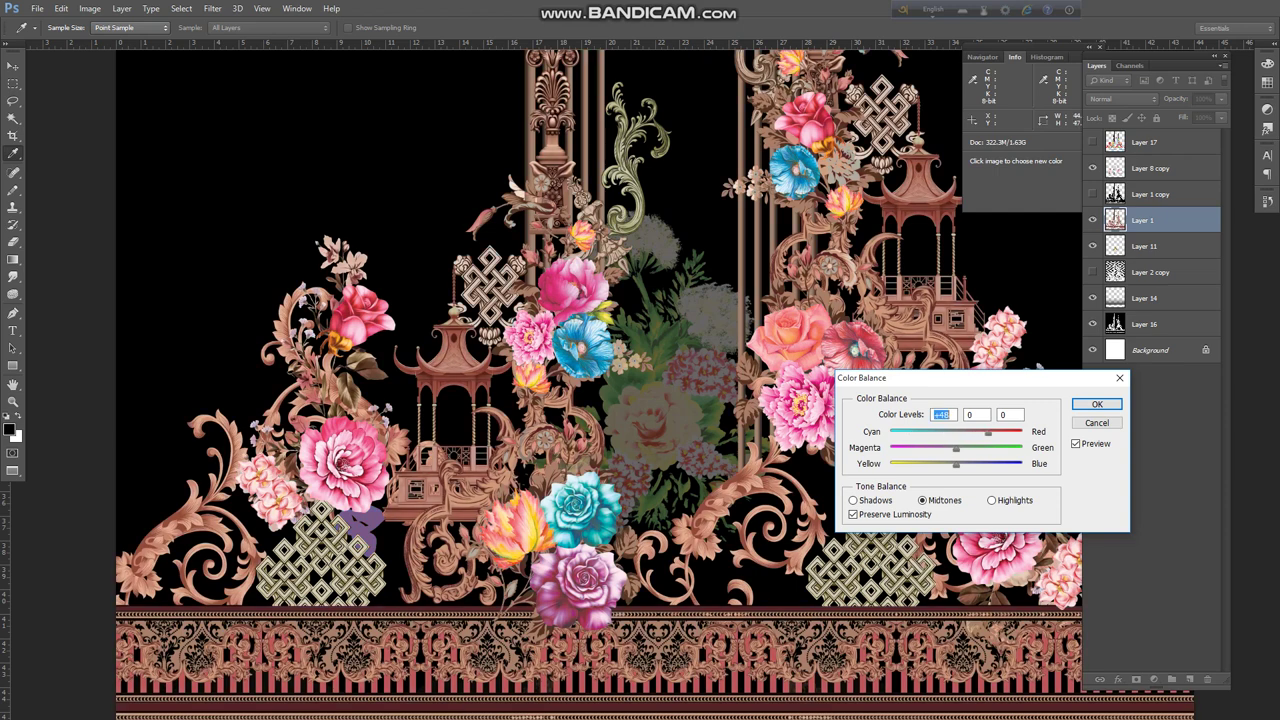
Raise the midtones' Magenta–Green level close to its maximum, set Yellow–Blue to +100, and apply the Color Balance adjustment
scroll(975, 414, down, 20)
scroll(975, 414, up, 20)
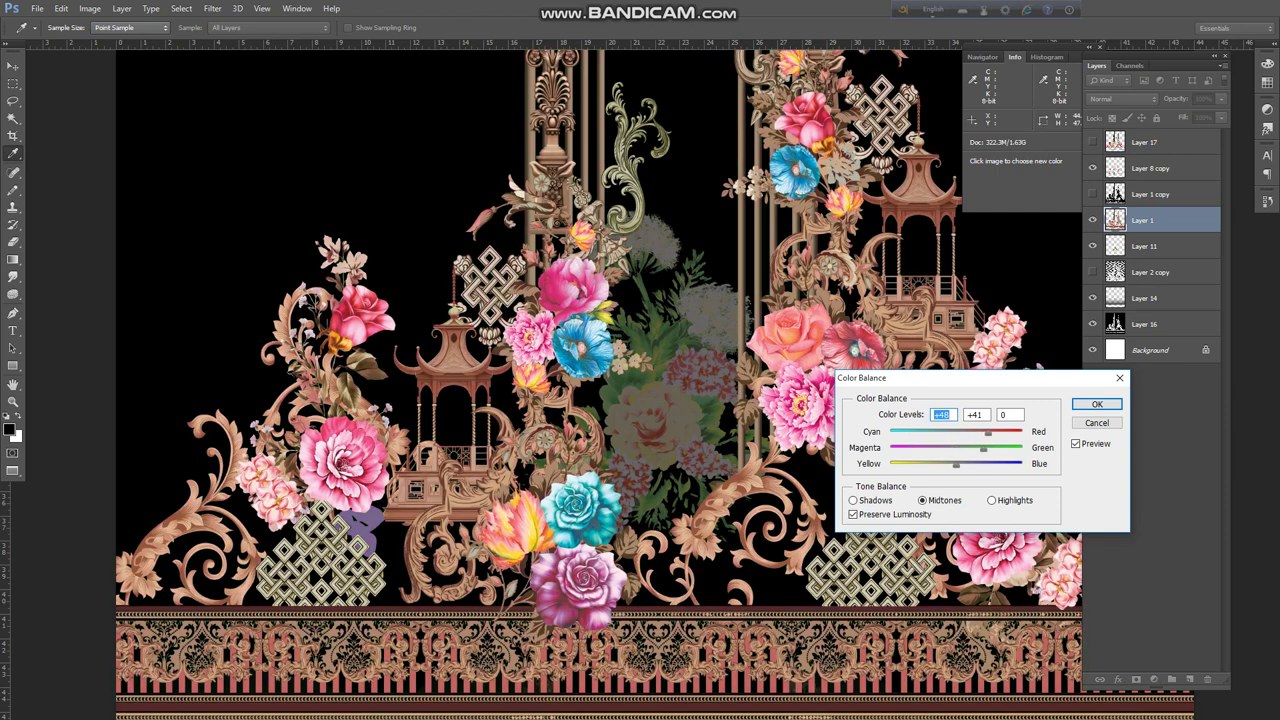
scroll(975, 414, up, 20)
mouse_move(1016, 449)
mouse_down()
mouse_move(890, 465)
mouse_move(1021, 464)
mouse_up()
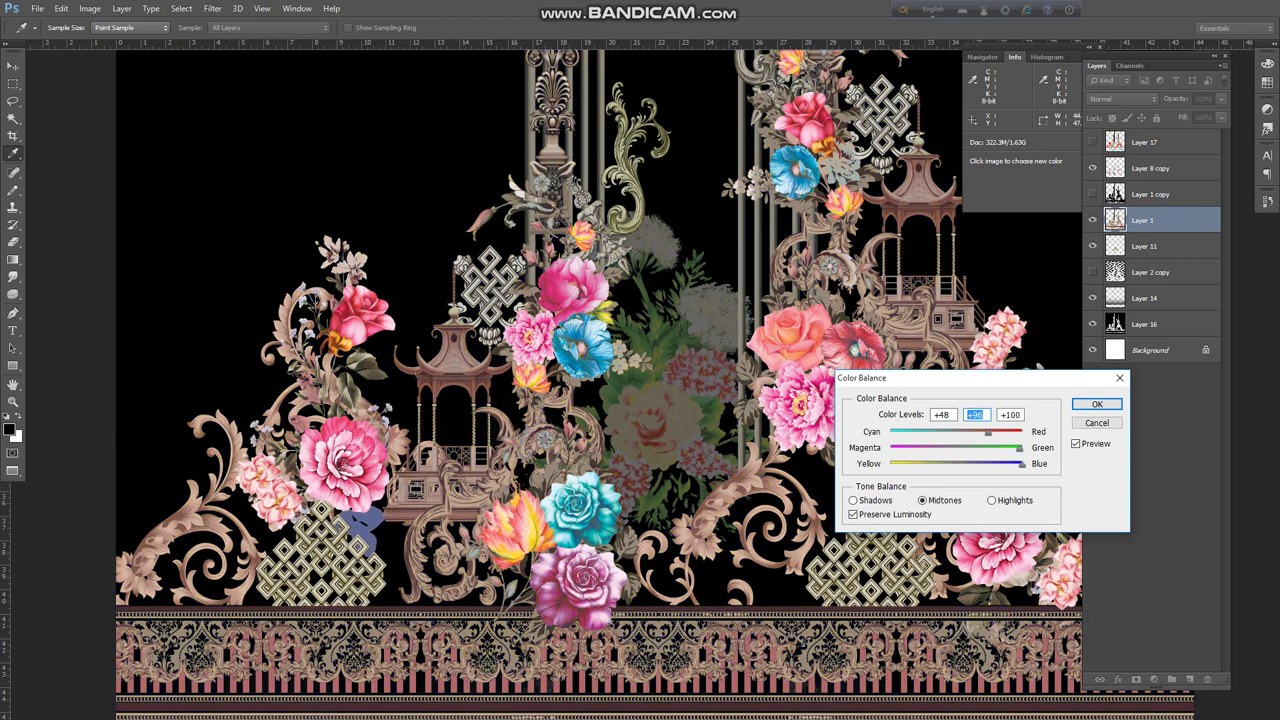
drag(1021, 464, 1021, 464)
click(1097, 404)
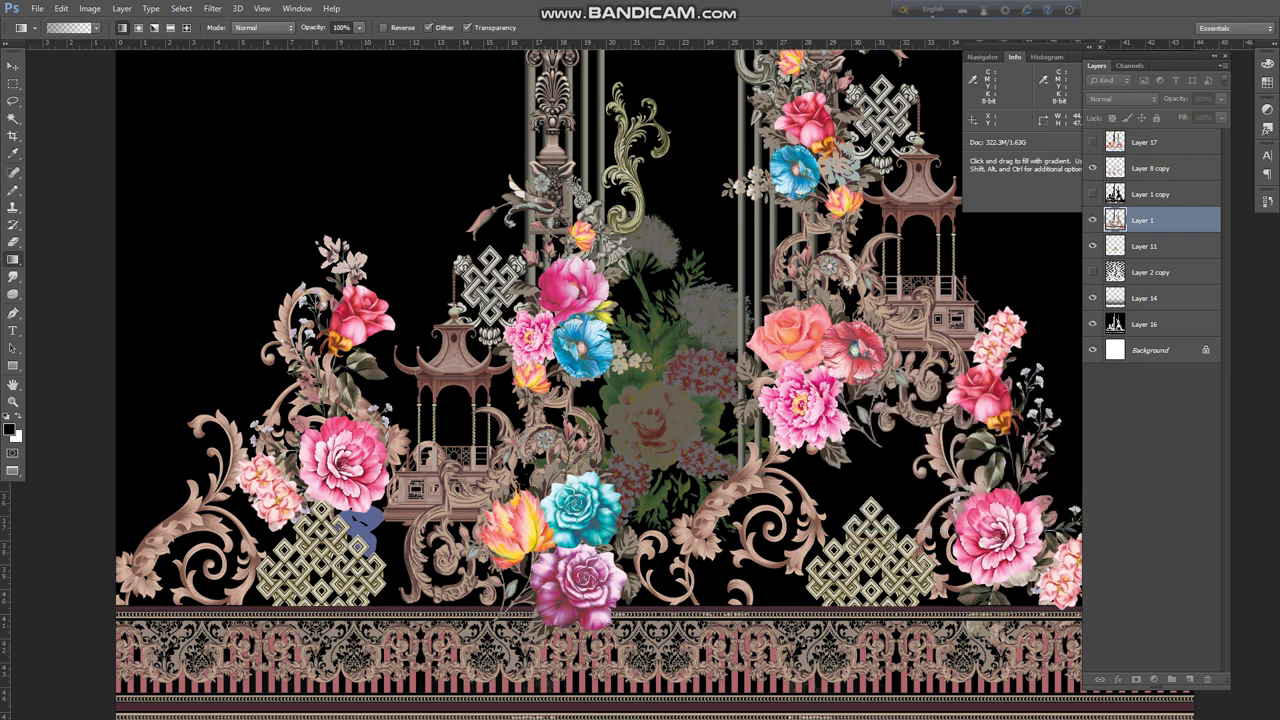
Apply a Curves adjustment to Layer 1 with a midpoint at input 51, output 49 and the dark endpoint at input 92, output 100
key(ctrl+m)
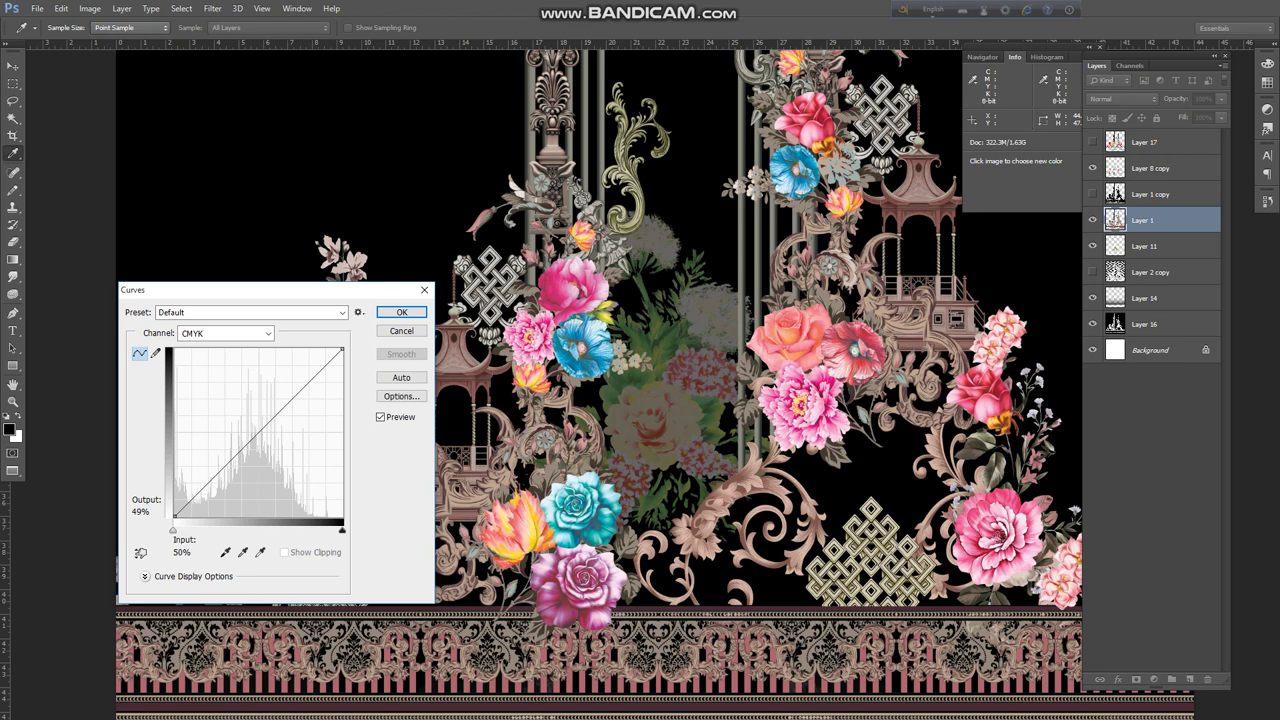
click(260, 434)
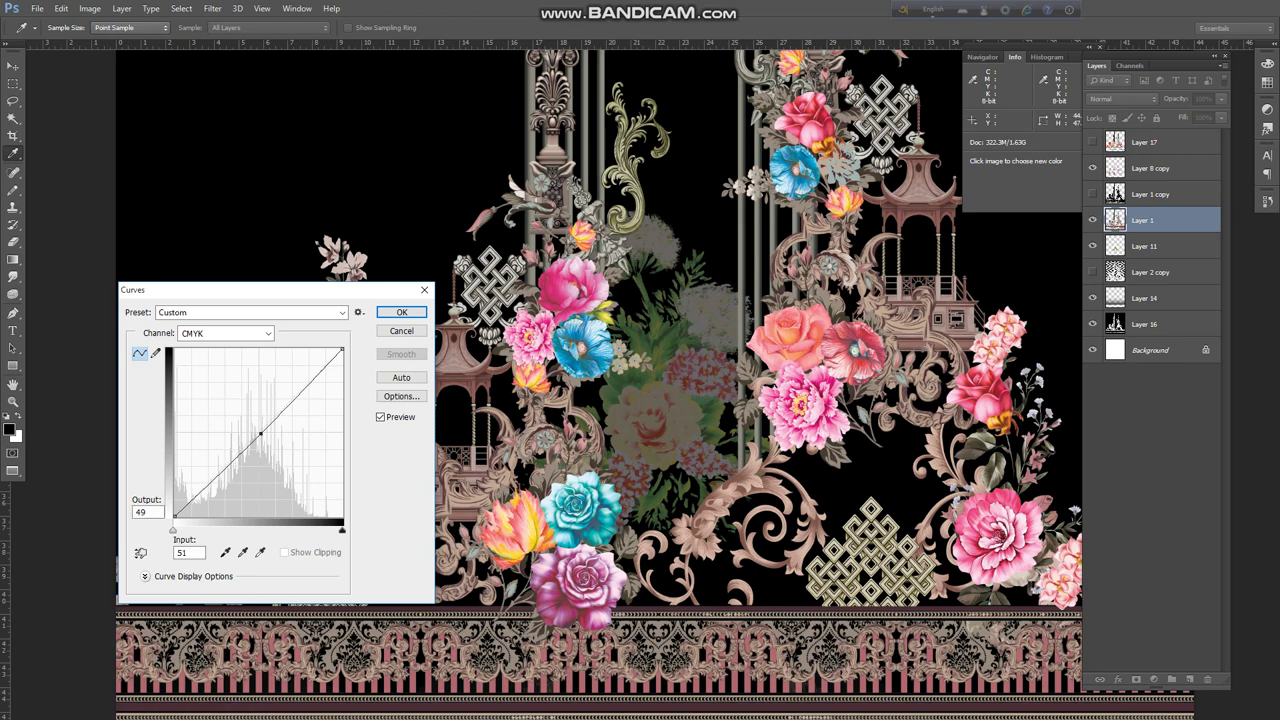
drag(342, 349, 293, 349)
scroll(747, 496, up, 5)
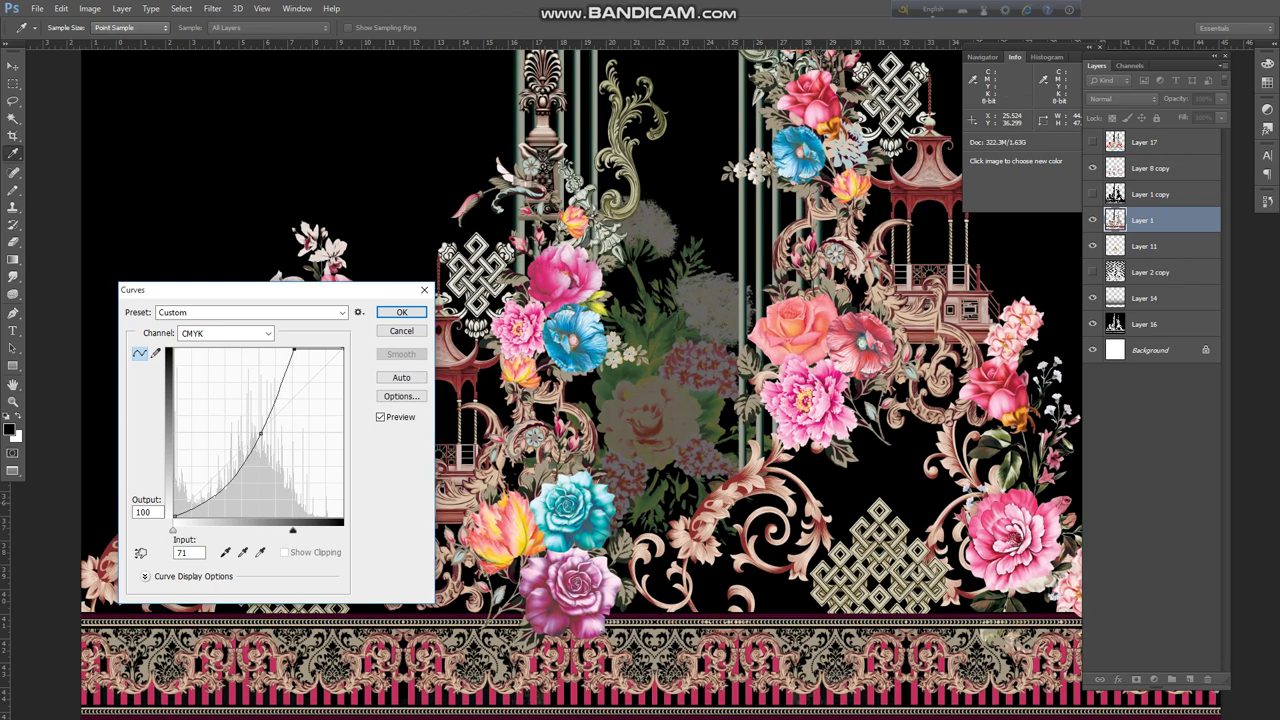
scroll(750, 450, up, 3)
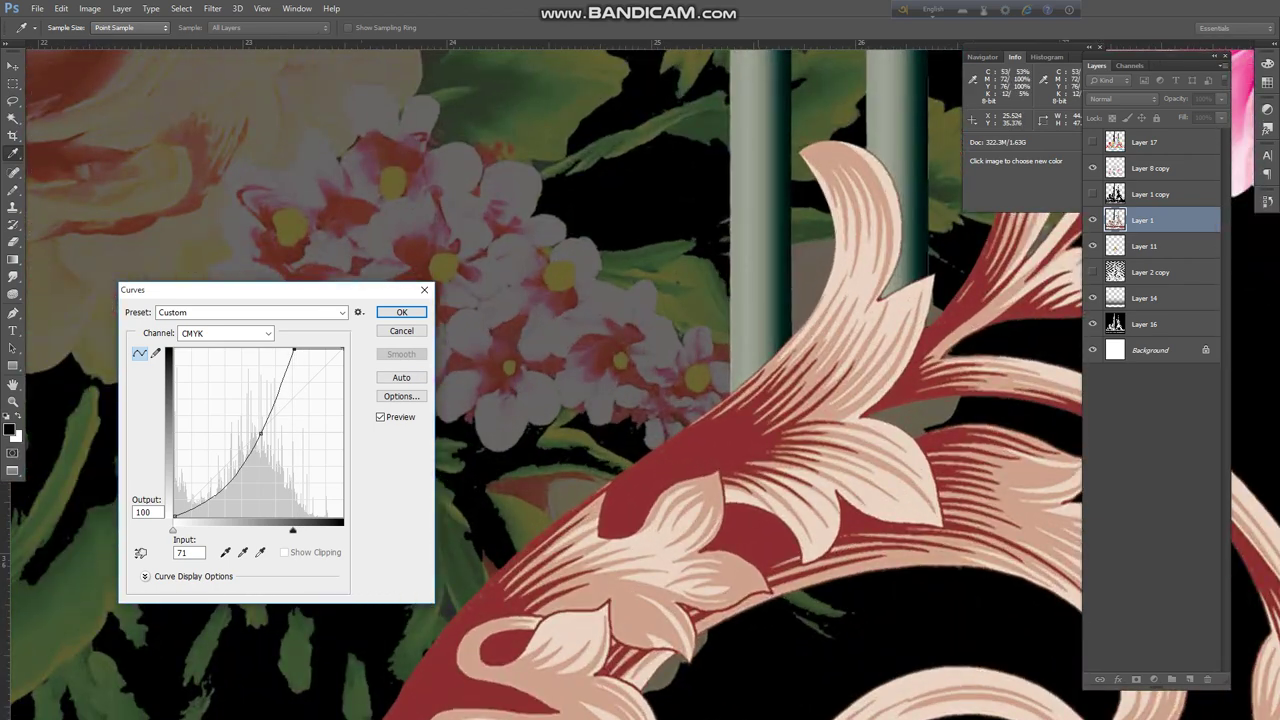
scroll(900, 353, up, 2)
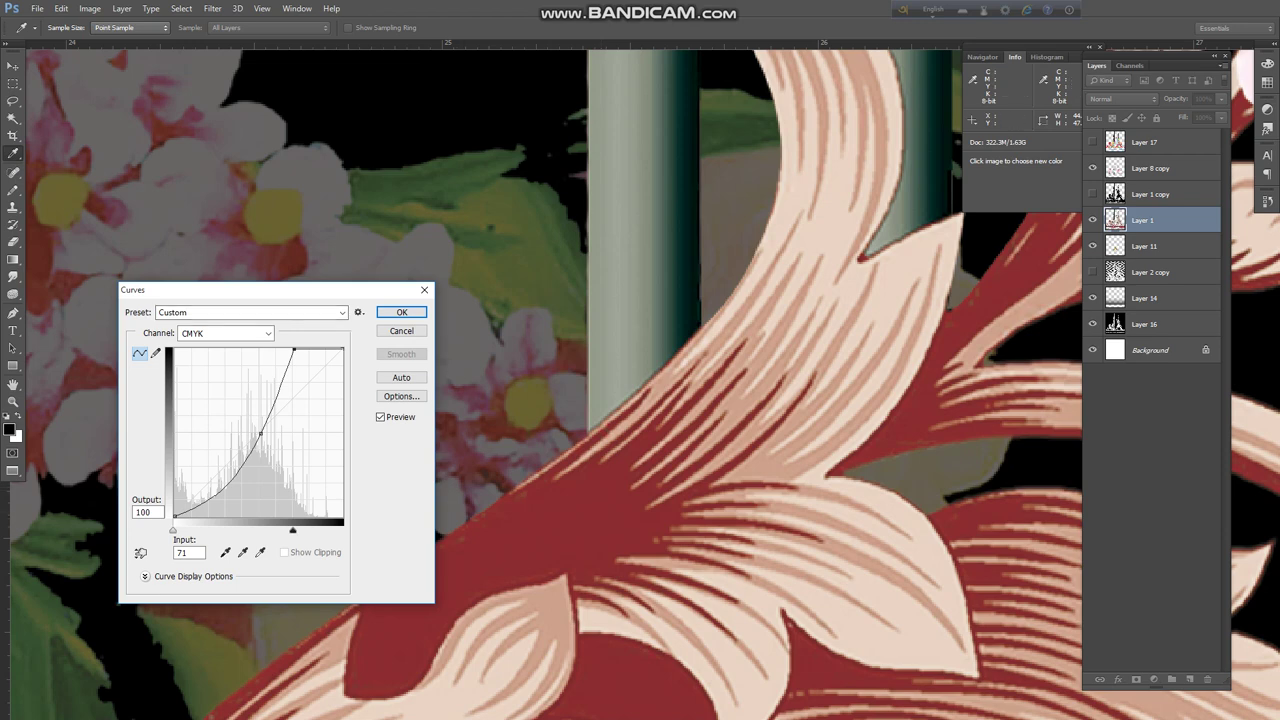
drag(294, 349, 328, 349)
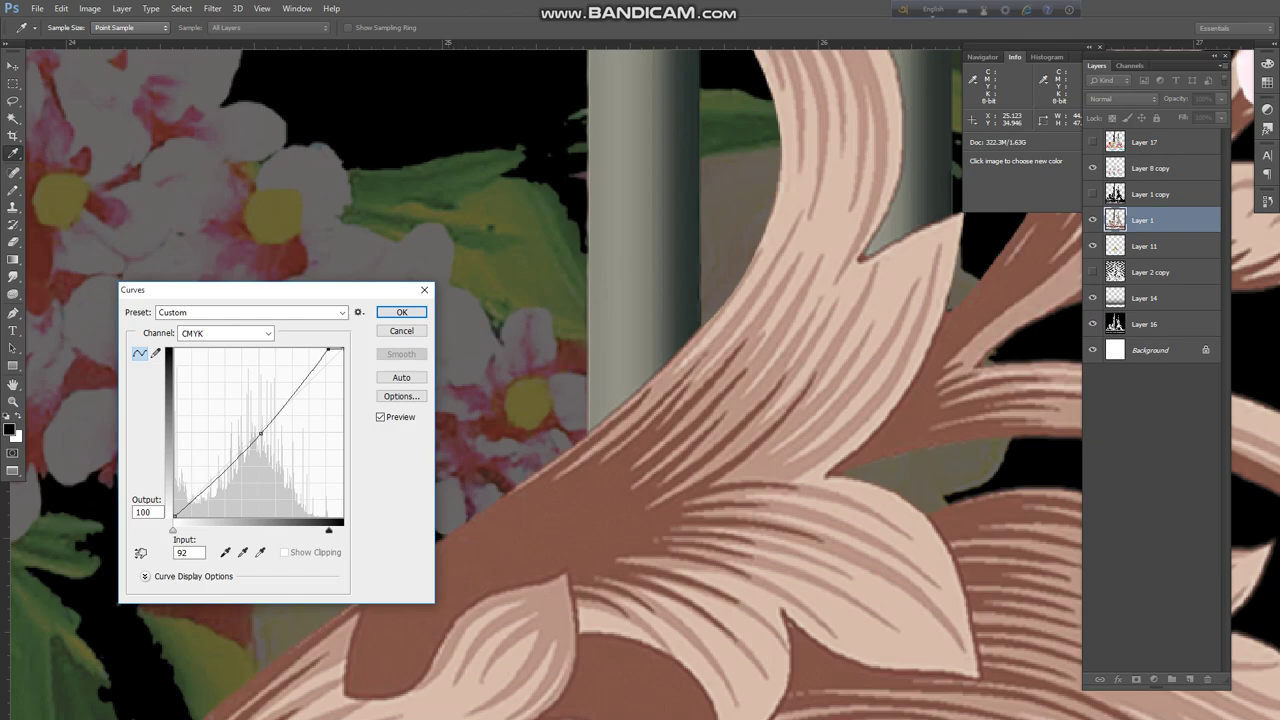
click(402, 312)
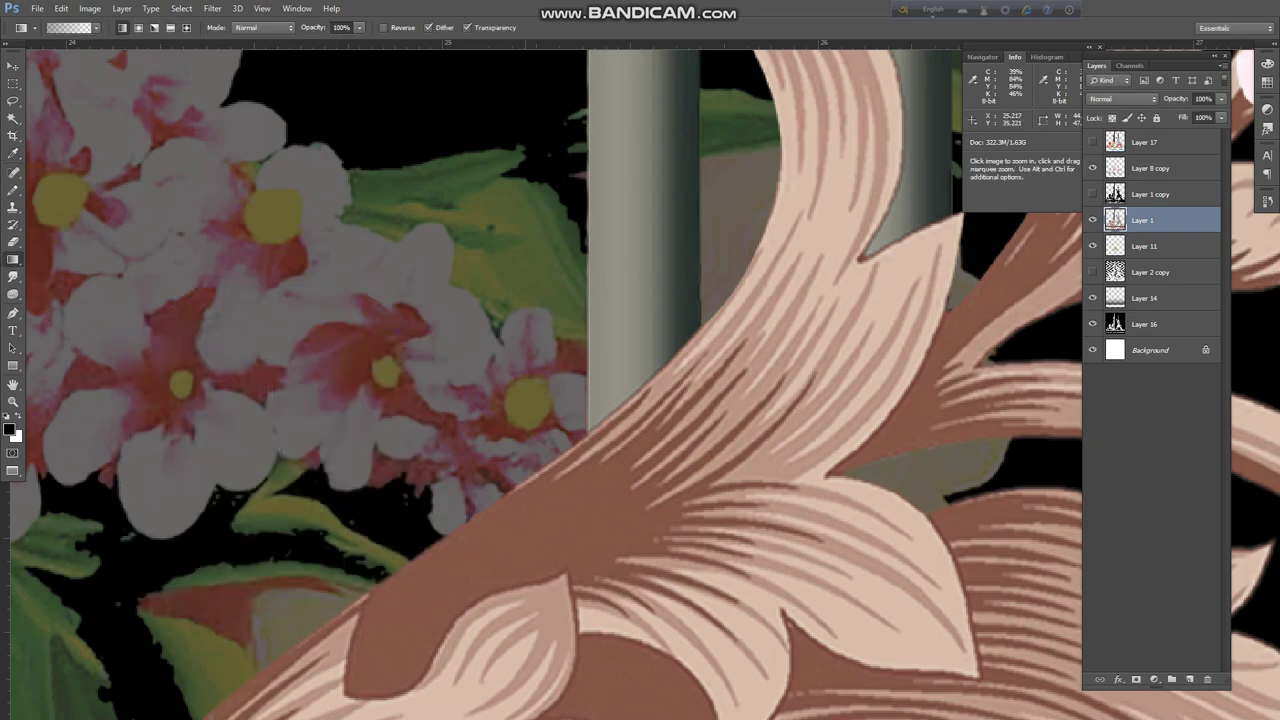
Lighten Layer 1's midtones slightly with a second Curves adjustment by lowering the middle of the CMYK curve
key(ctrl+0)
drag(560, 514, 555, 516)
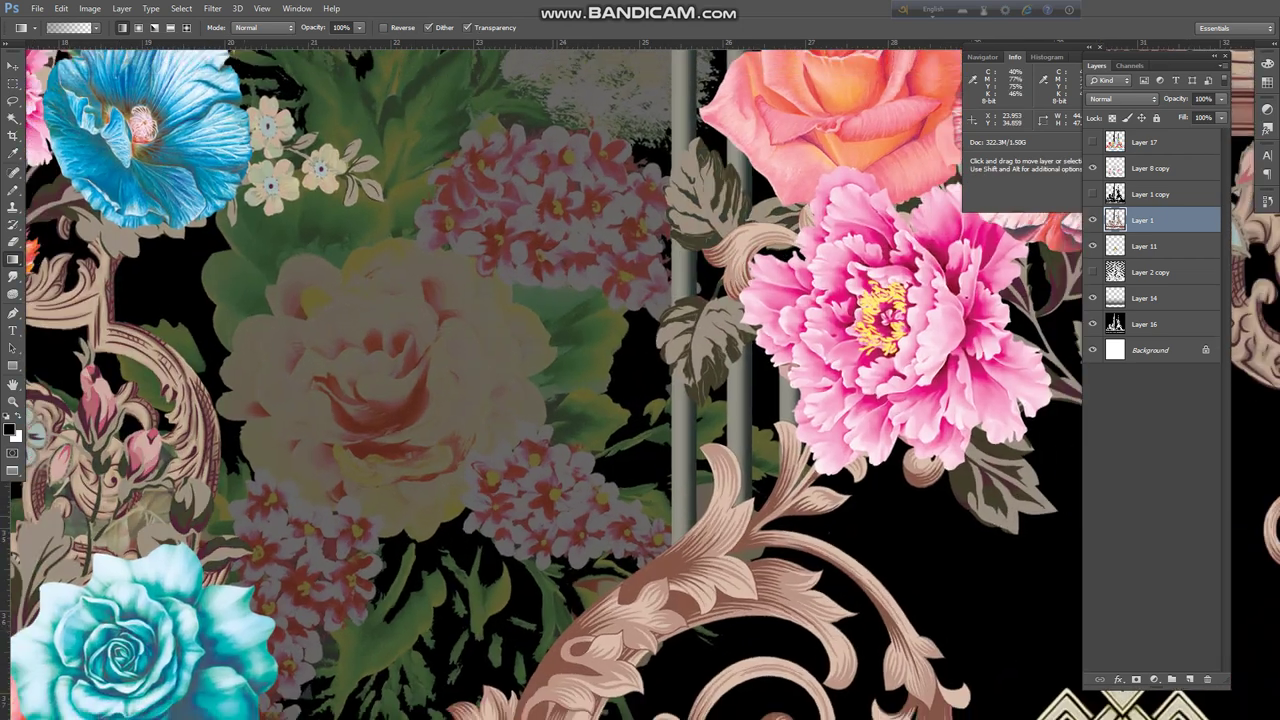
key(ctrl+m)
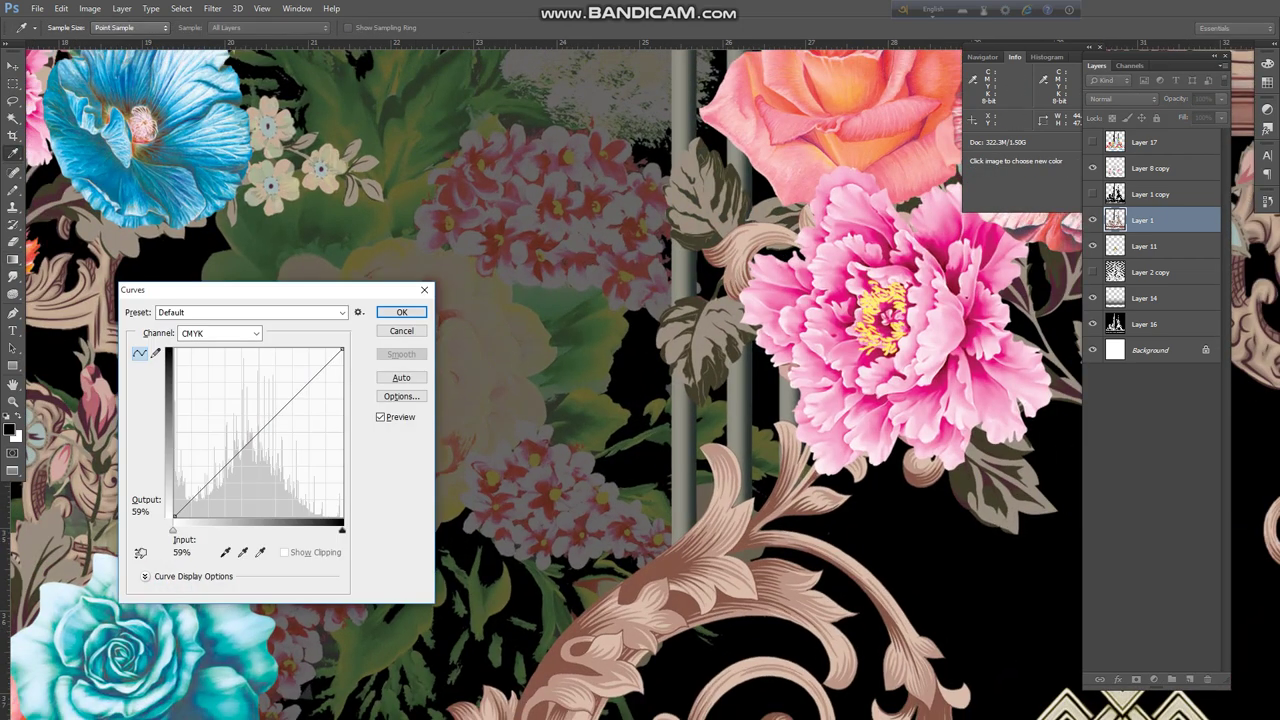
drag(261, 432, 271, 445)
key(Return)
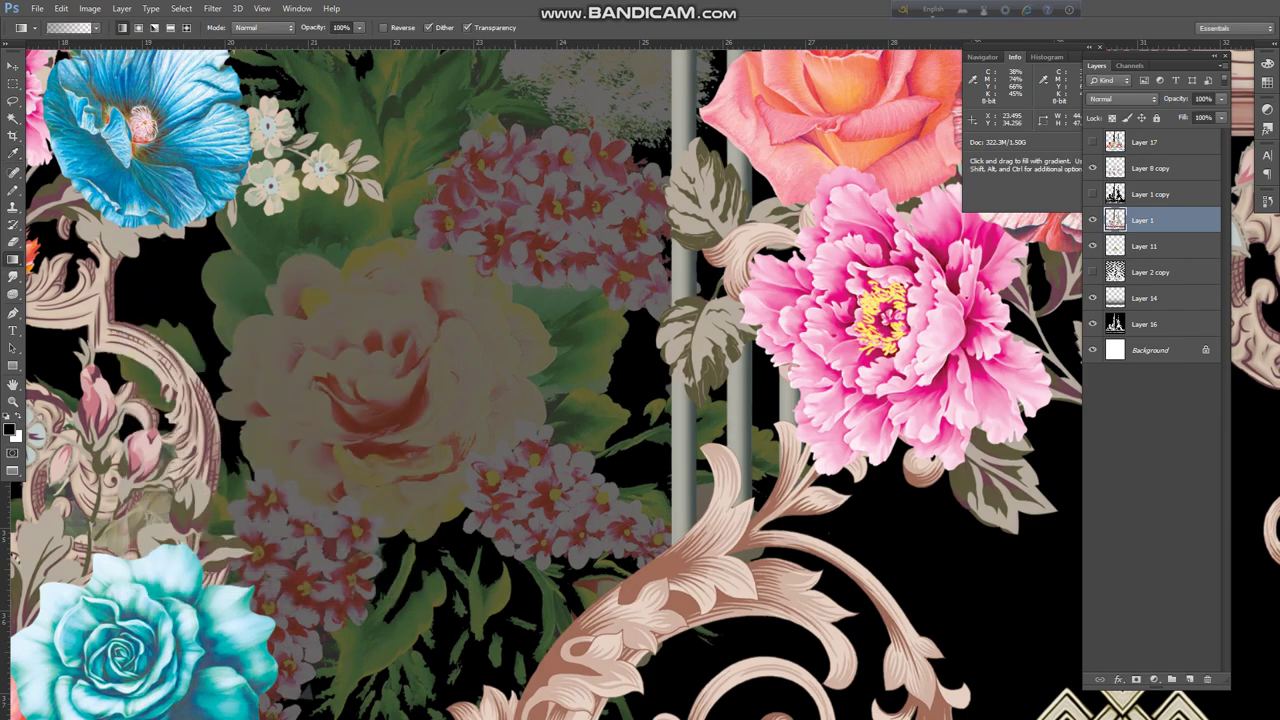
Apply Color Balance to Layer 1's midtones with color levels +23, -44 and +58
drag(518, 468, 390, 470)
drag(512, 482, 570, 484)
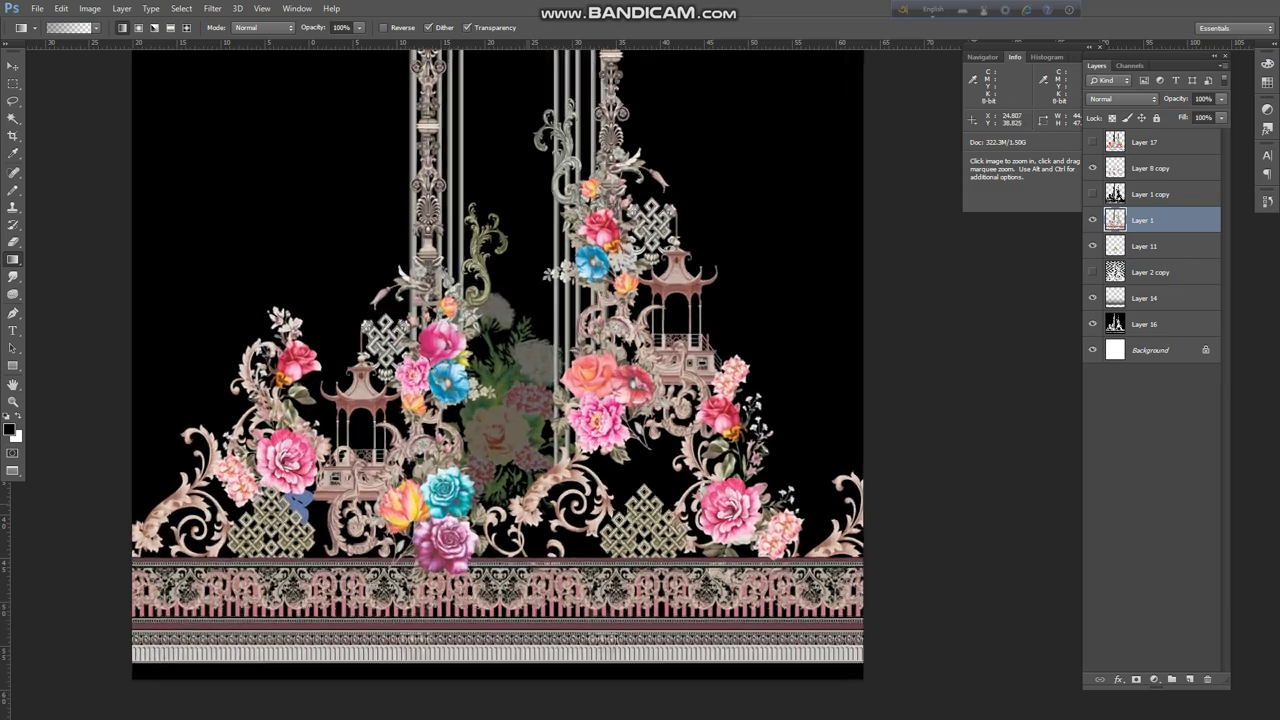
scroll(512, 478, up, 2)
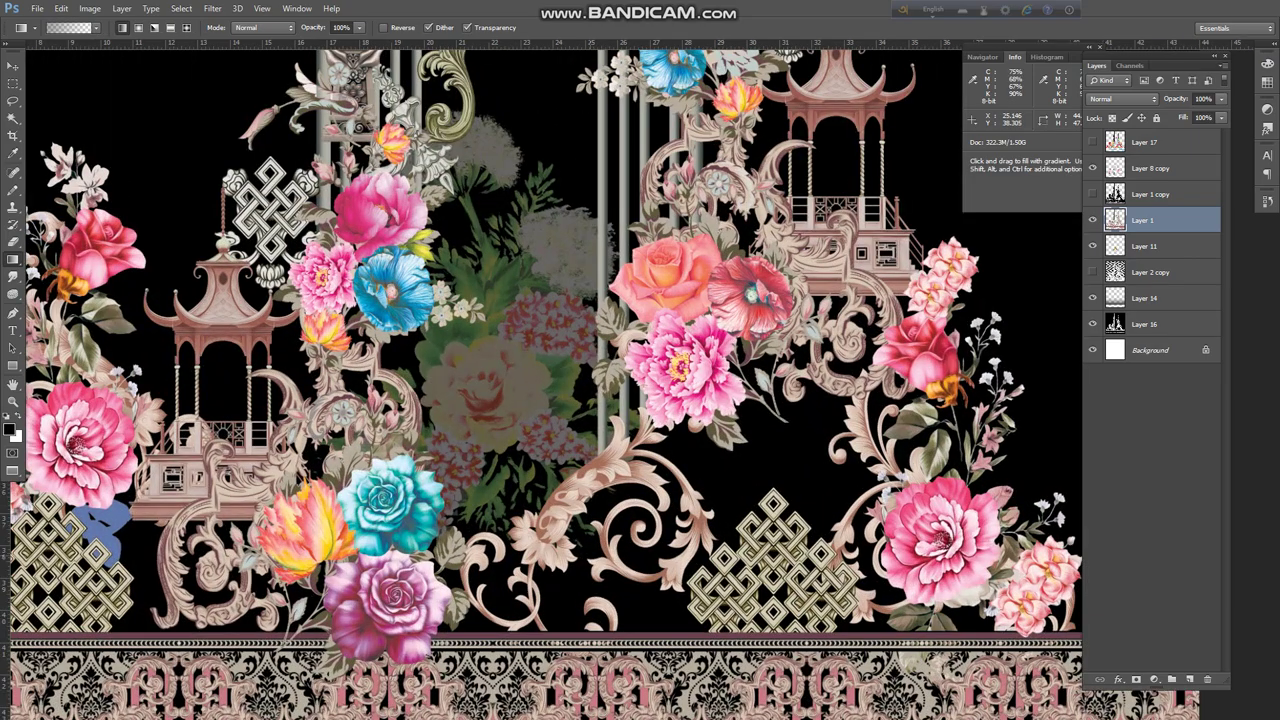
key(ctrl+b)
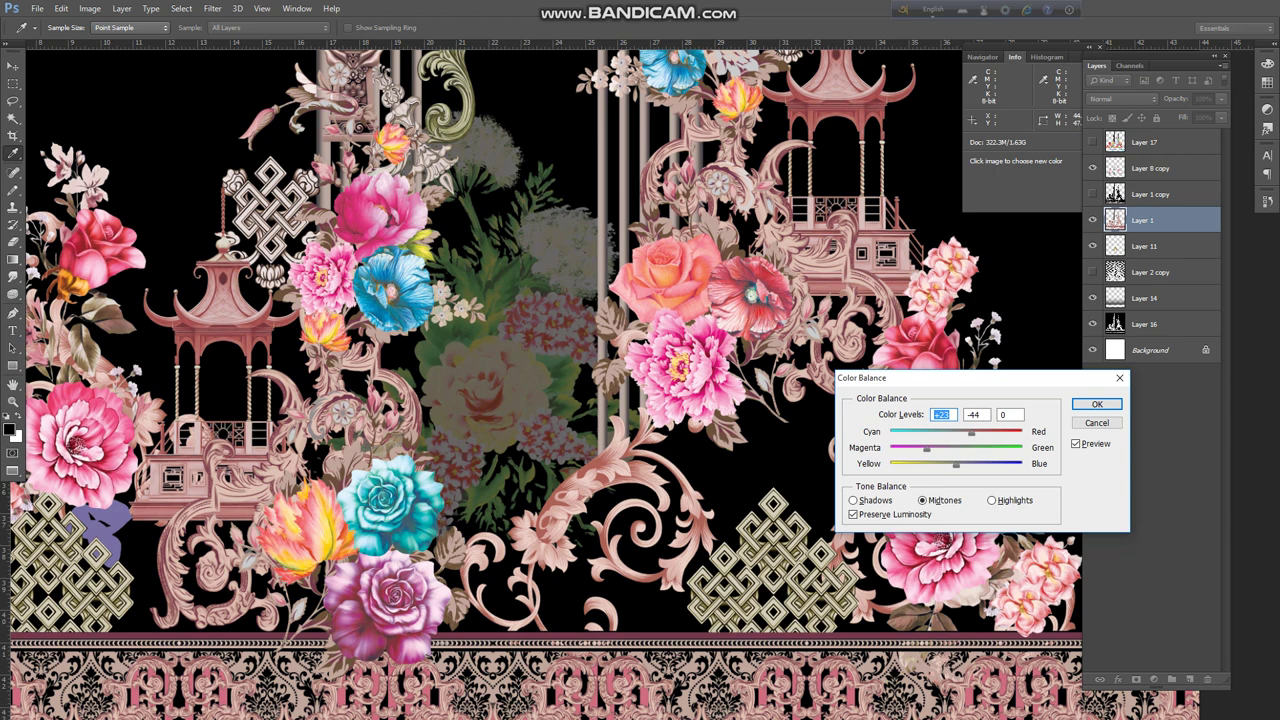
key(Tab)
drag(994, 464, 1012, 464)
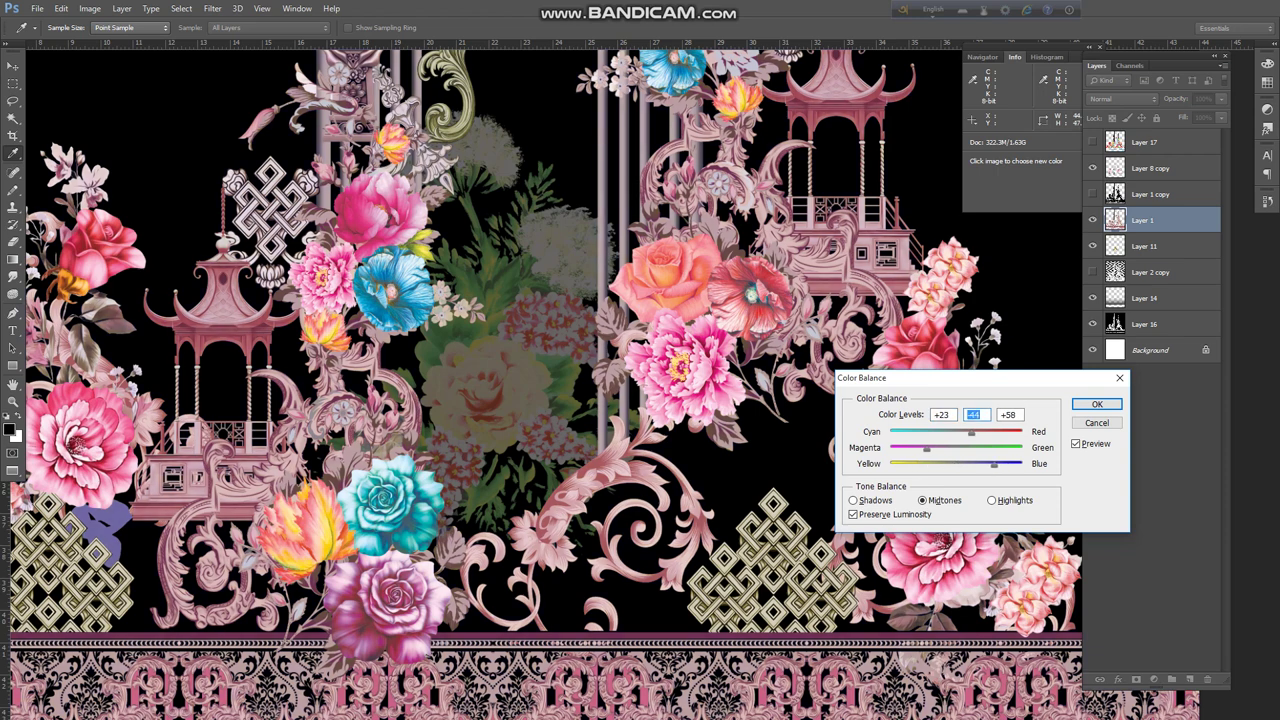
key(Return)
key(g)
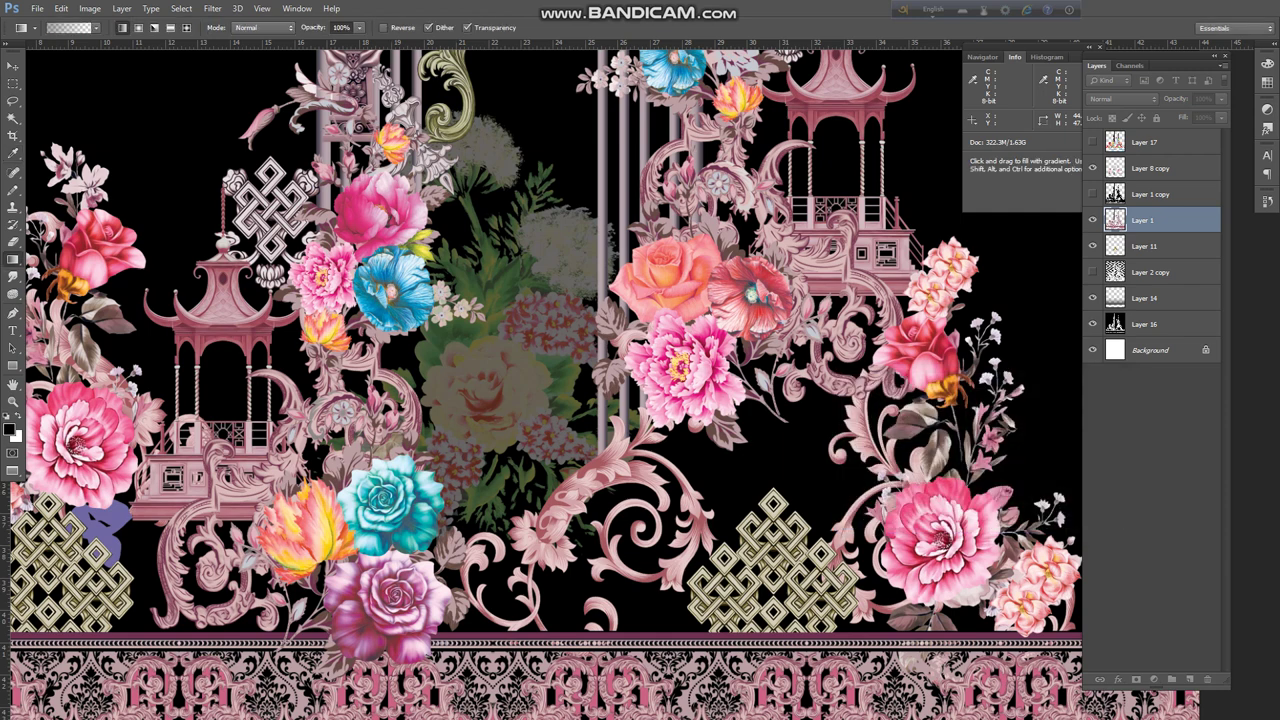
Start a Hue/Saturation adjustment on Layer 1 and shift the hue of the Yellows to +35
key(ctrl)
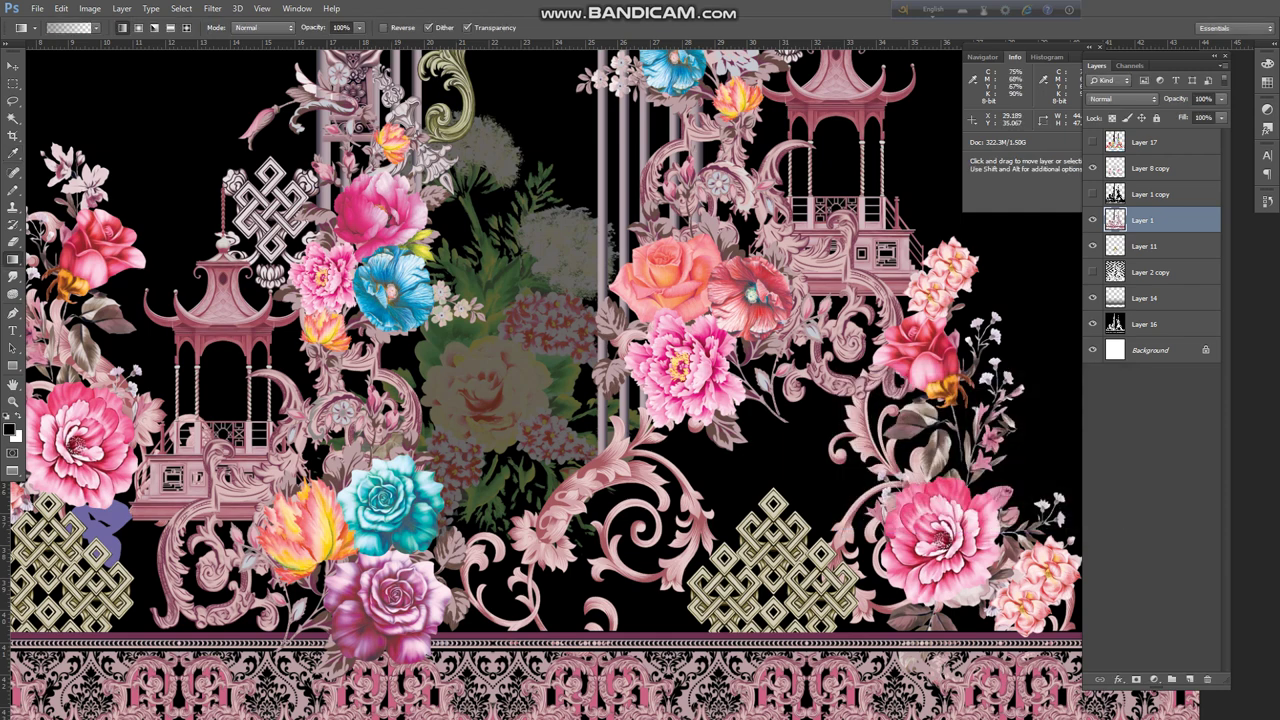
key(ctrl+u)
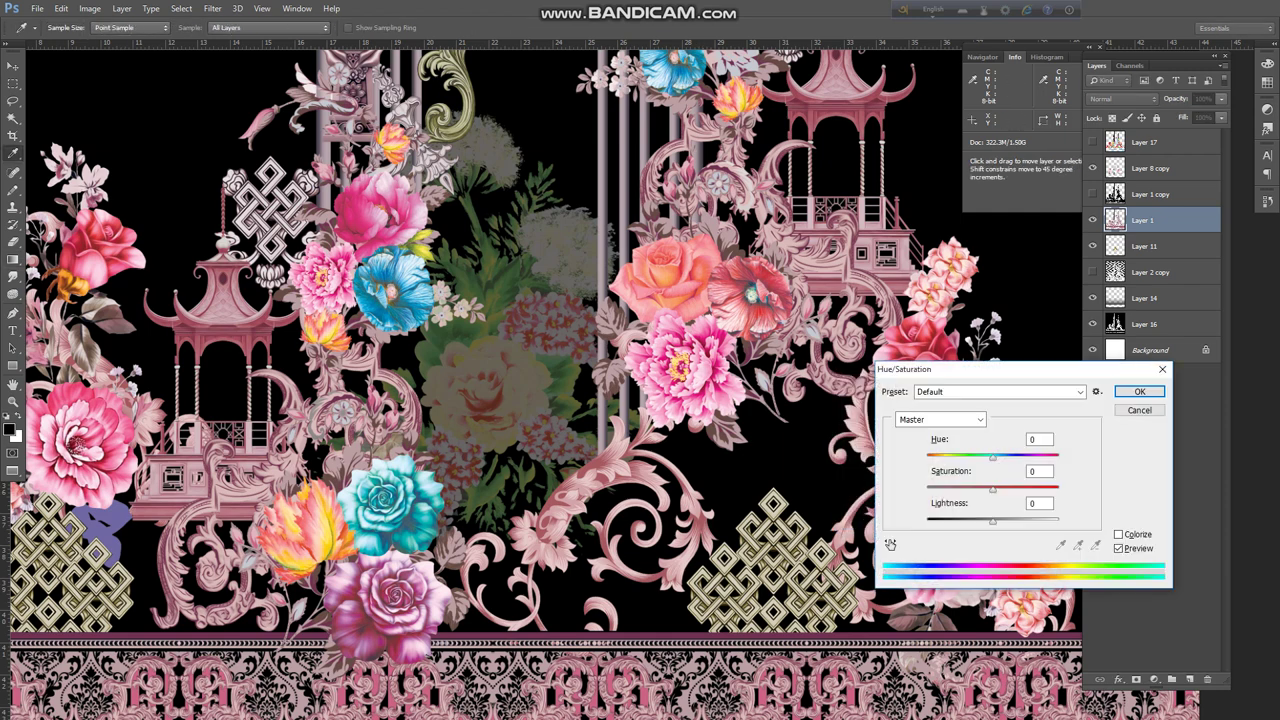
click(942, 420)
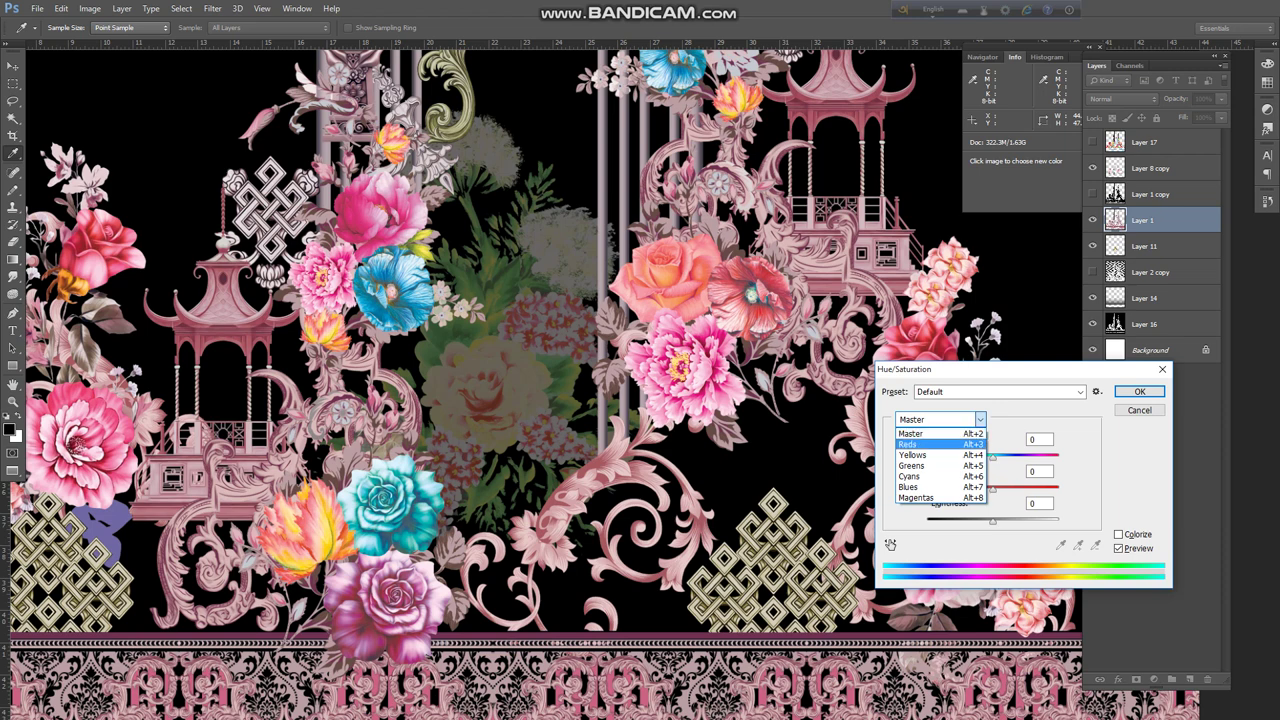
click(932, 455)
drag(993, 457, 1025, 457)
key(shift+Down)
key(shift+Down)
key(shift+Down)
key(shift+Down)
key(shift+Down)
key(shift+Down)
key(shift+Down)
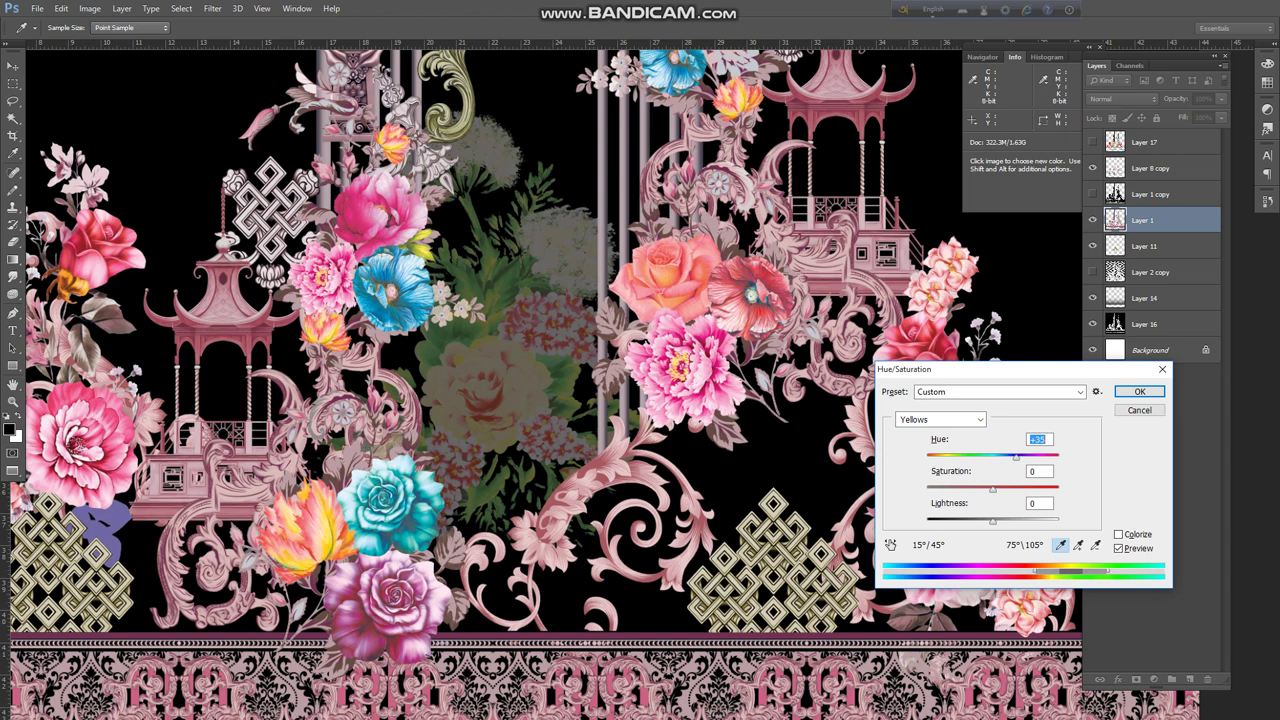
Switch the Hue/Saturation adjustment to the Magentas range and shift its hue to -51
click(940, 420)
click(930, 434)
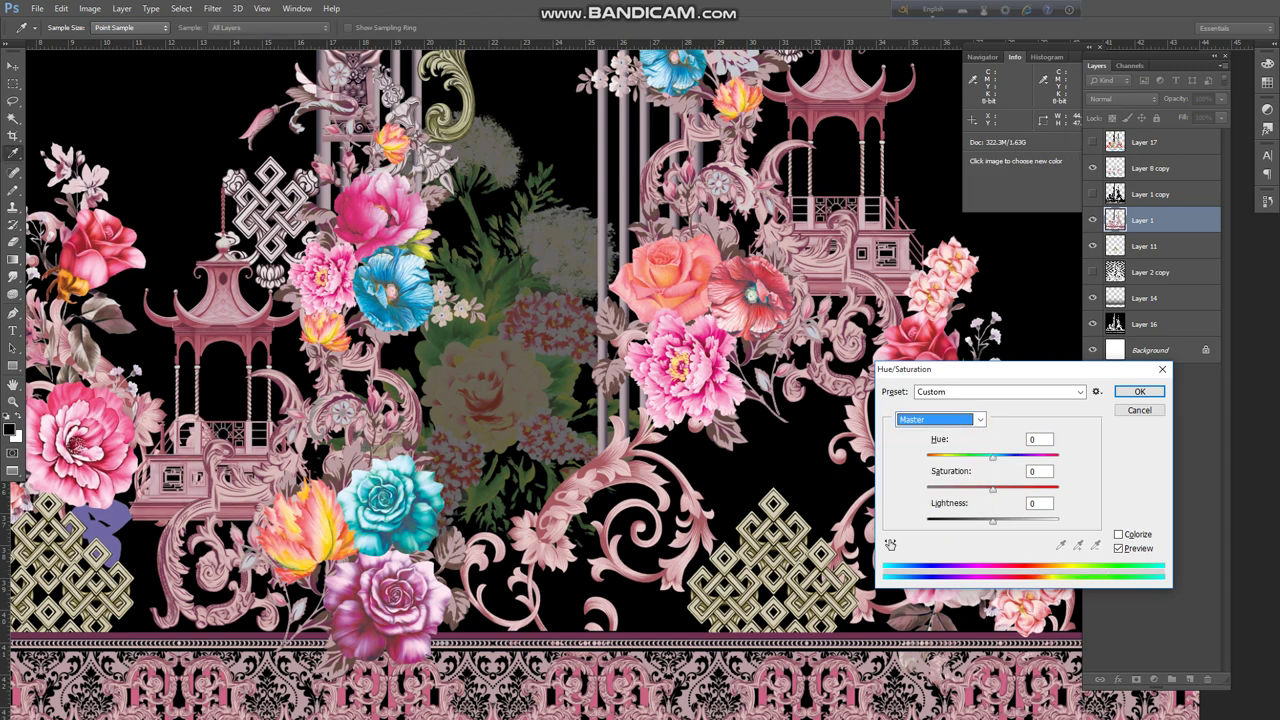
key(alt+Down)
key(Down)
key(Down)
key(Down)
key(Down)
key(Down)
key(Down)
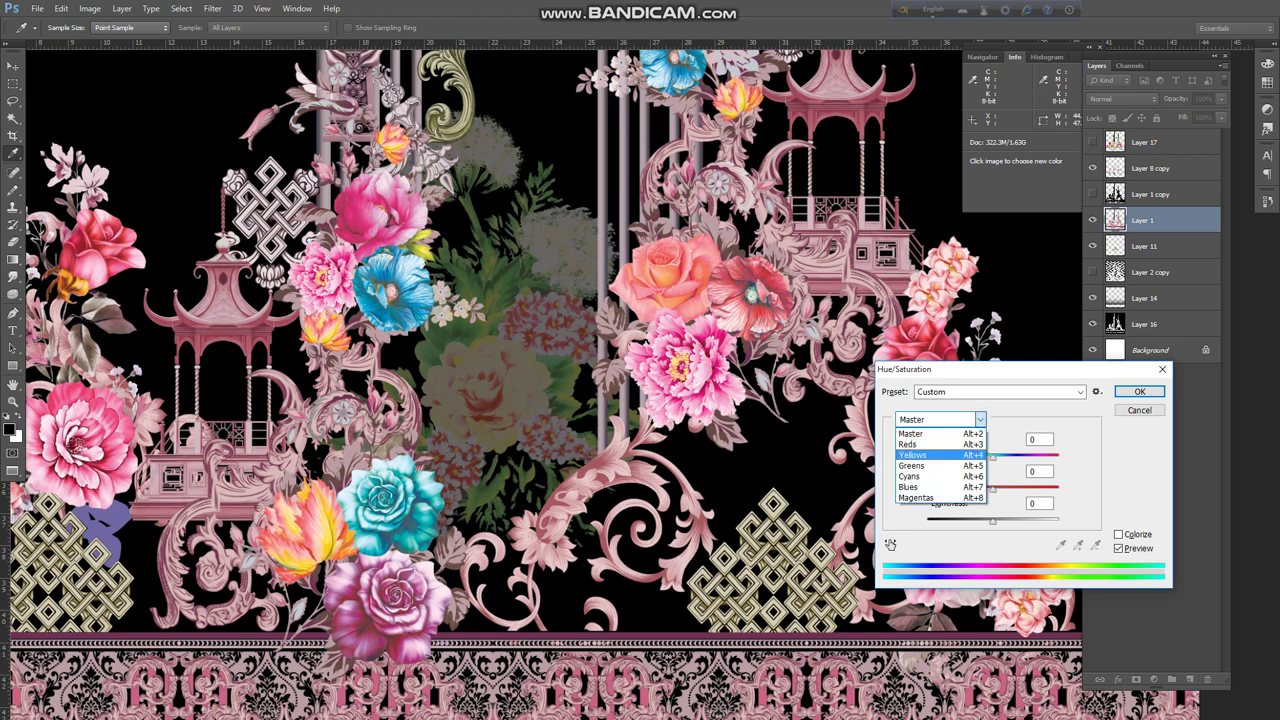
key(Return)
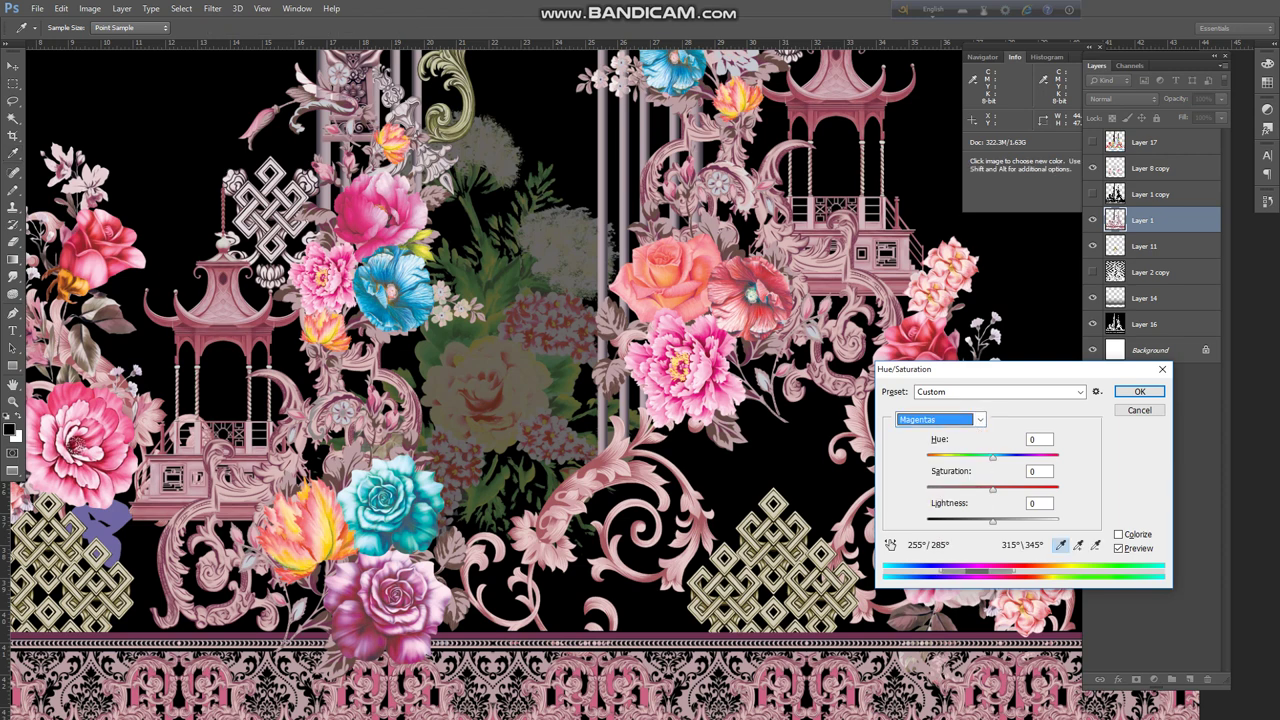
drag(993, 458, 962, 458)
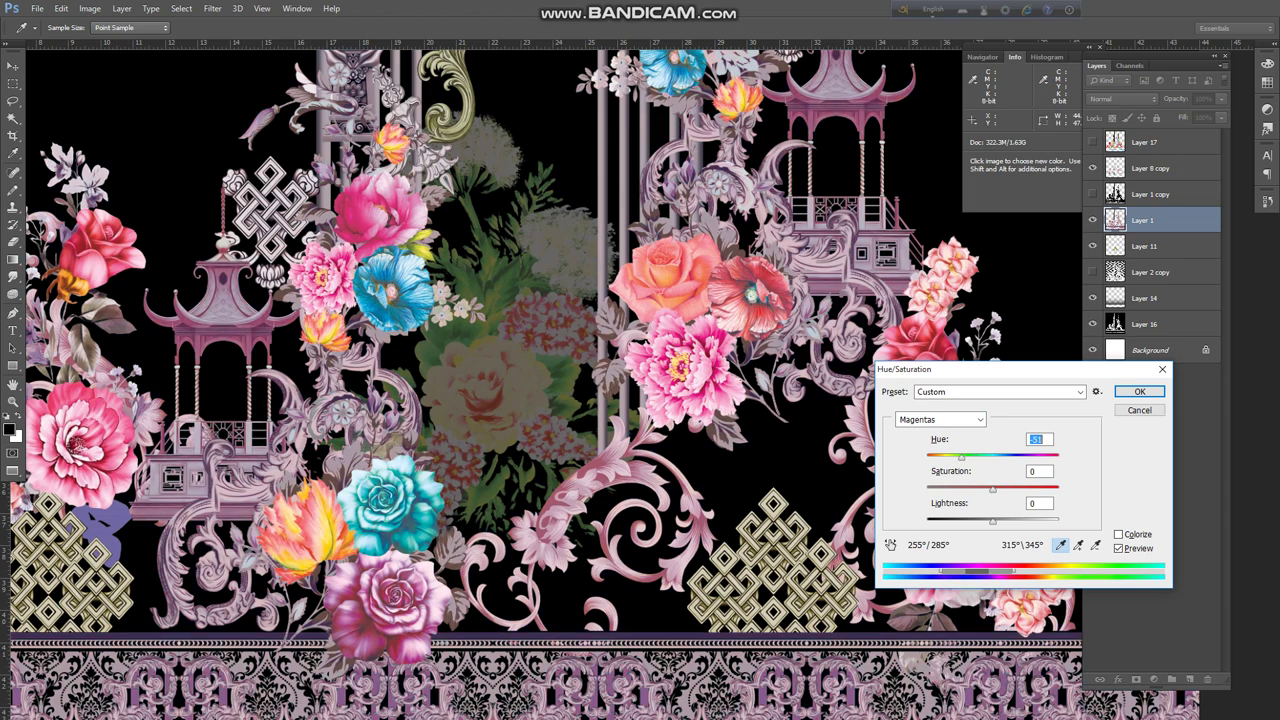
Try the Magentas hue at +10 and then at a much stronger negative shift to compare the ornament colours
key(Down)
key(Down)
drag(970, 458, 1009, 458)
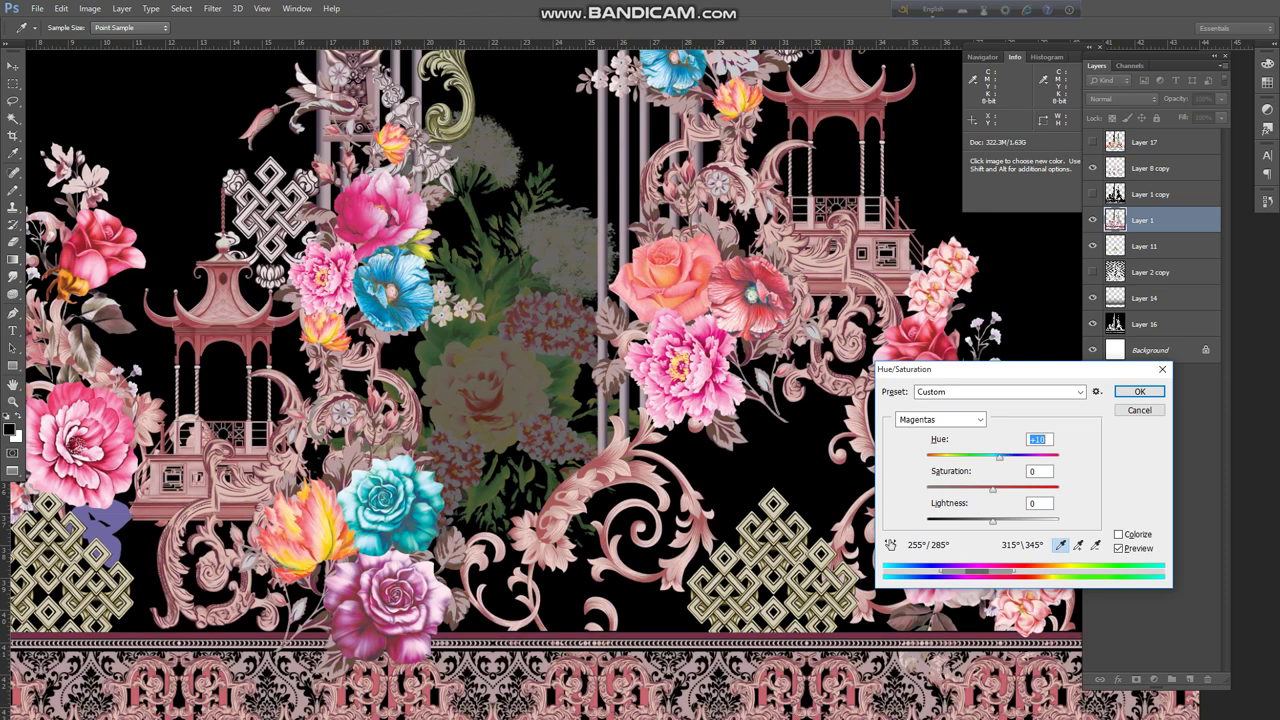
key(shift+Down)
key(shift+Down)
key(shift+Down)
key(shift+Down)
key(shift+Down)
key(shift+Down)
key(shift+Down)
key(shift+Down)
key(shift+Down)
key(shift+Down)
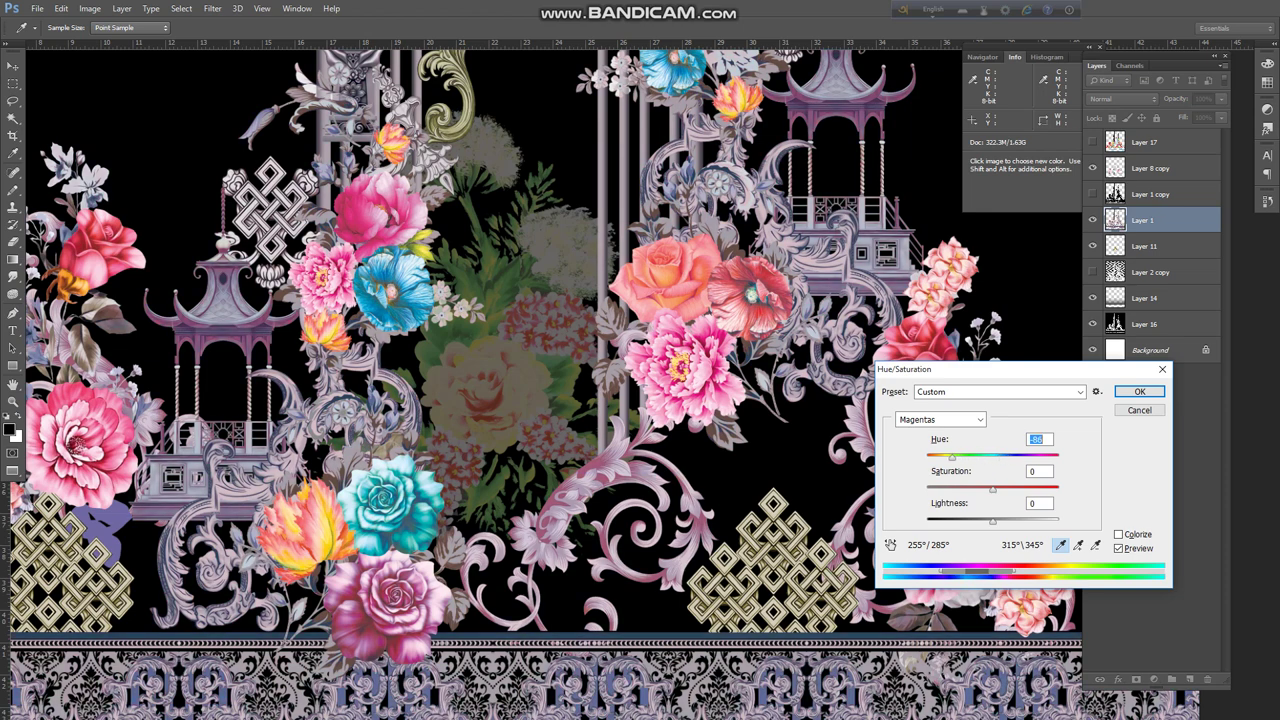
Set the hue of the Magentas to -38 and apply the Hue/Saturation adjustment to Layer 1
mouse_move(951, 457)
mouse_down()
mouse_move(936, 457)
mouse_move(956, 457)
mouse_up()
key(shift+Up)
key(shift+Up)
key(shift+Up)
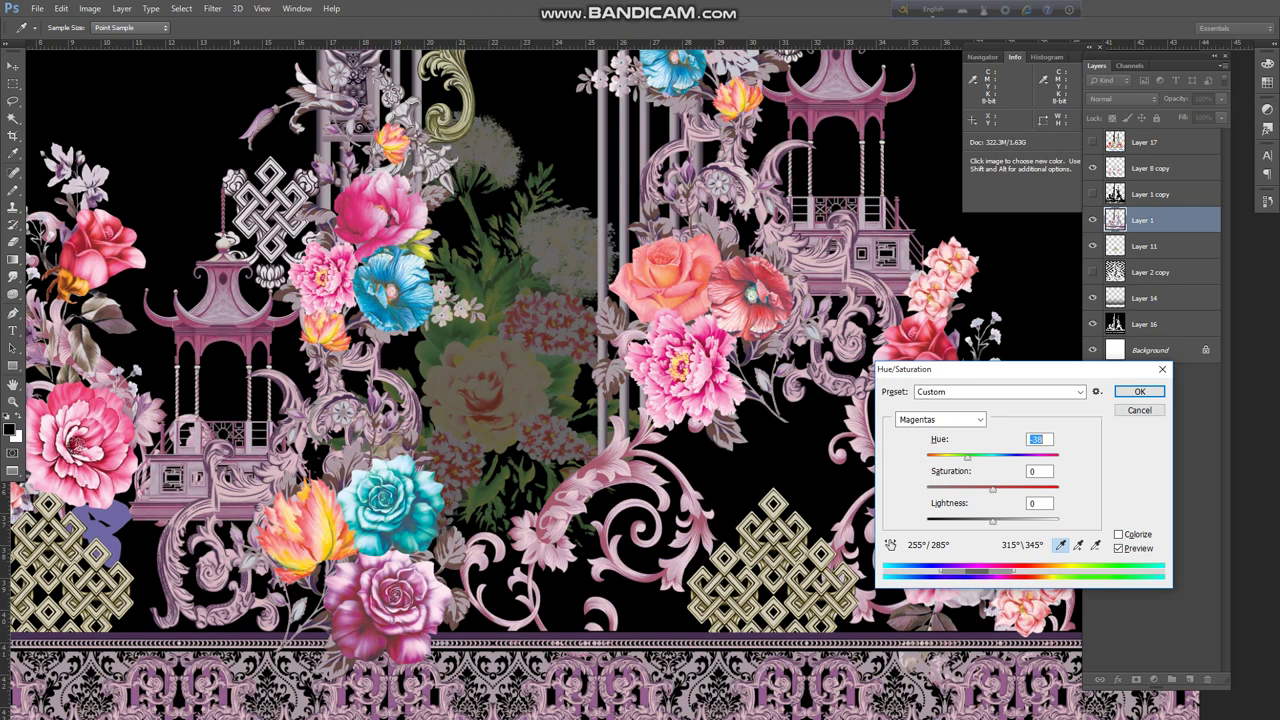
key(Return)
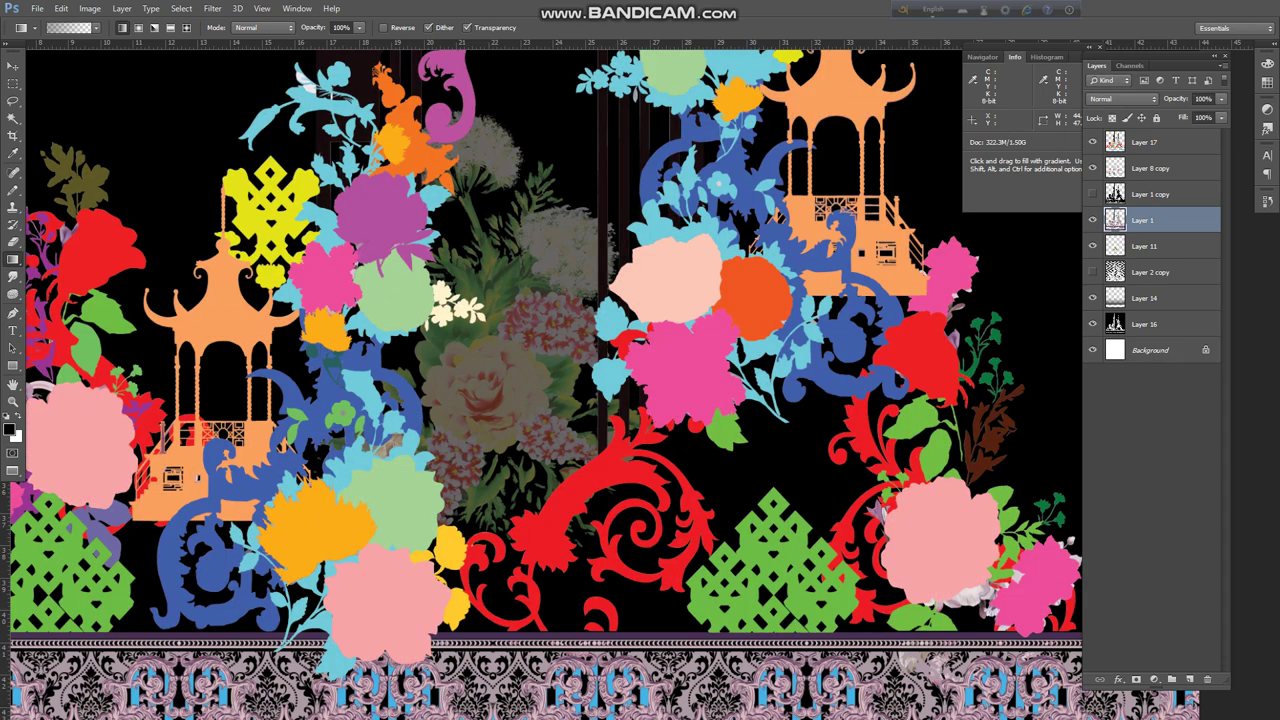
Make the flat-colour Layer 17 active, switch to the Magic Wand tool and clear any selection
click(1145, 142)
key(w)
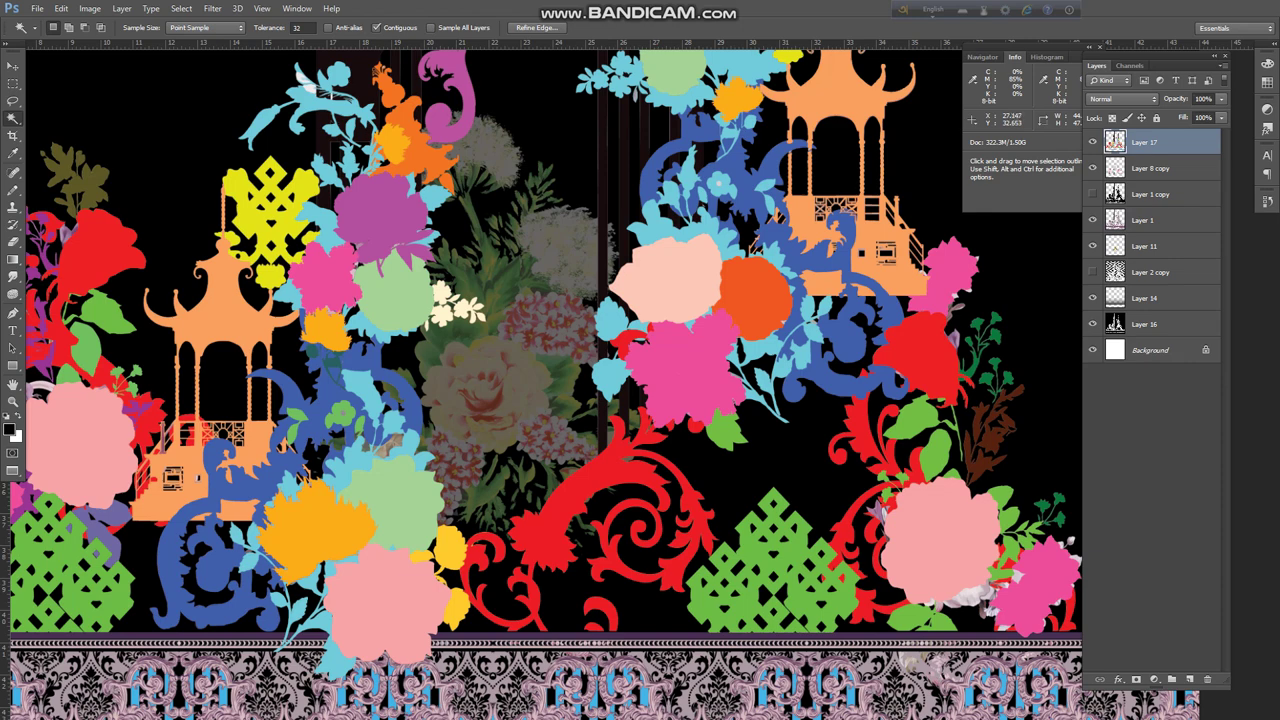
key(ctrl+d)
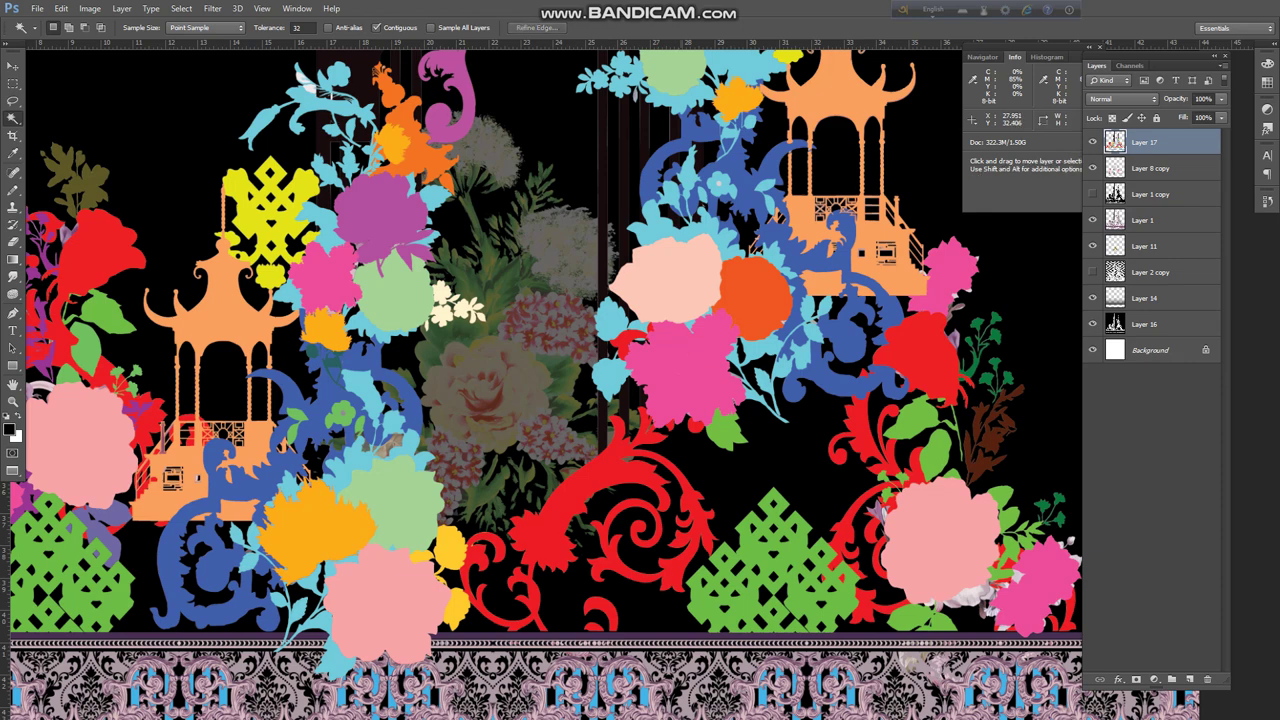
Select all hot-pink flower areas on flat-colour Layer 17 with Contiguous turned off, and hide that layer
click(680, 373)
key(ctrl+d)
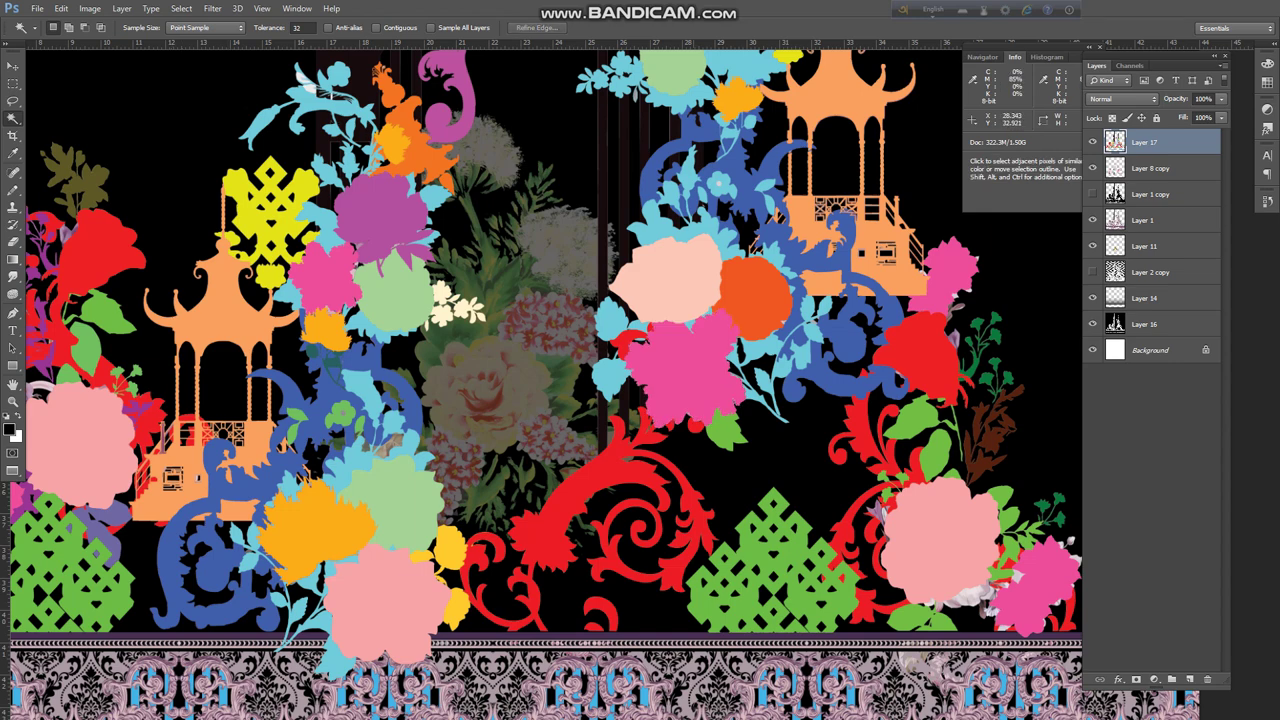
click(687, 388)
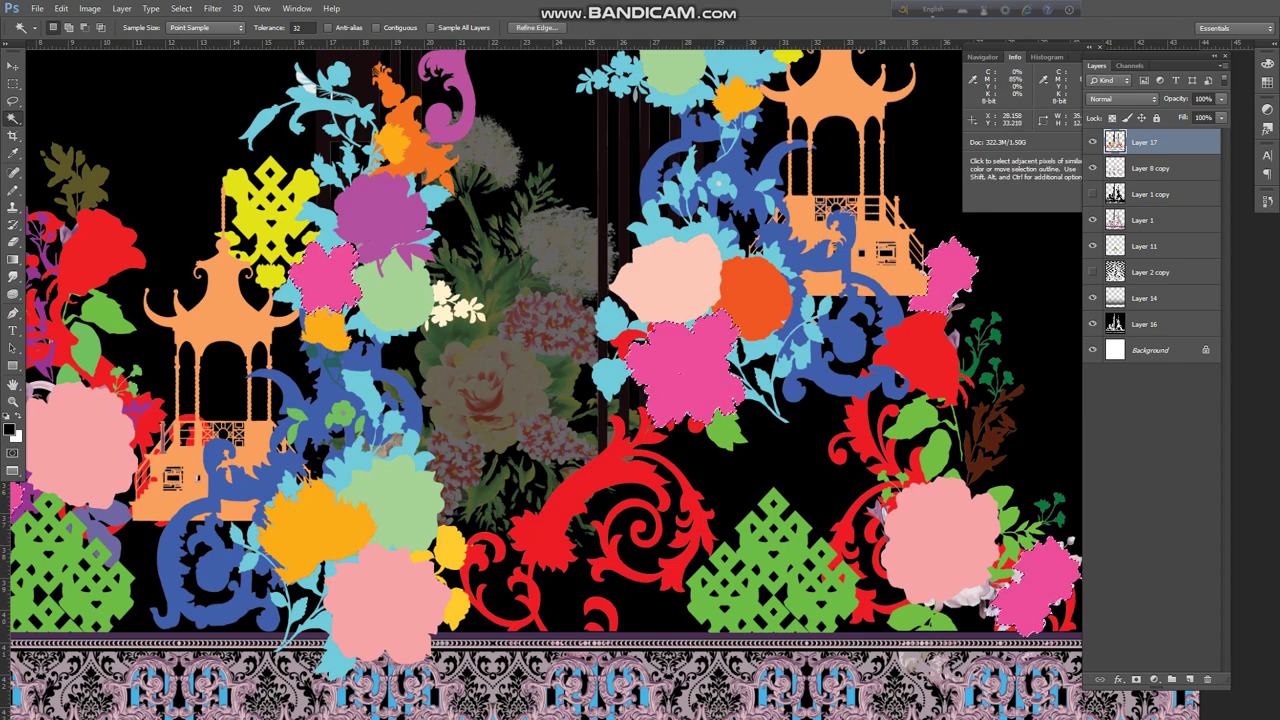
click(1092, 142)
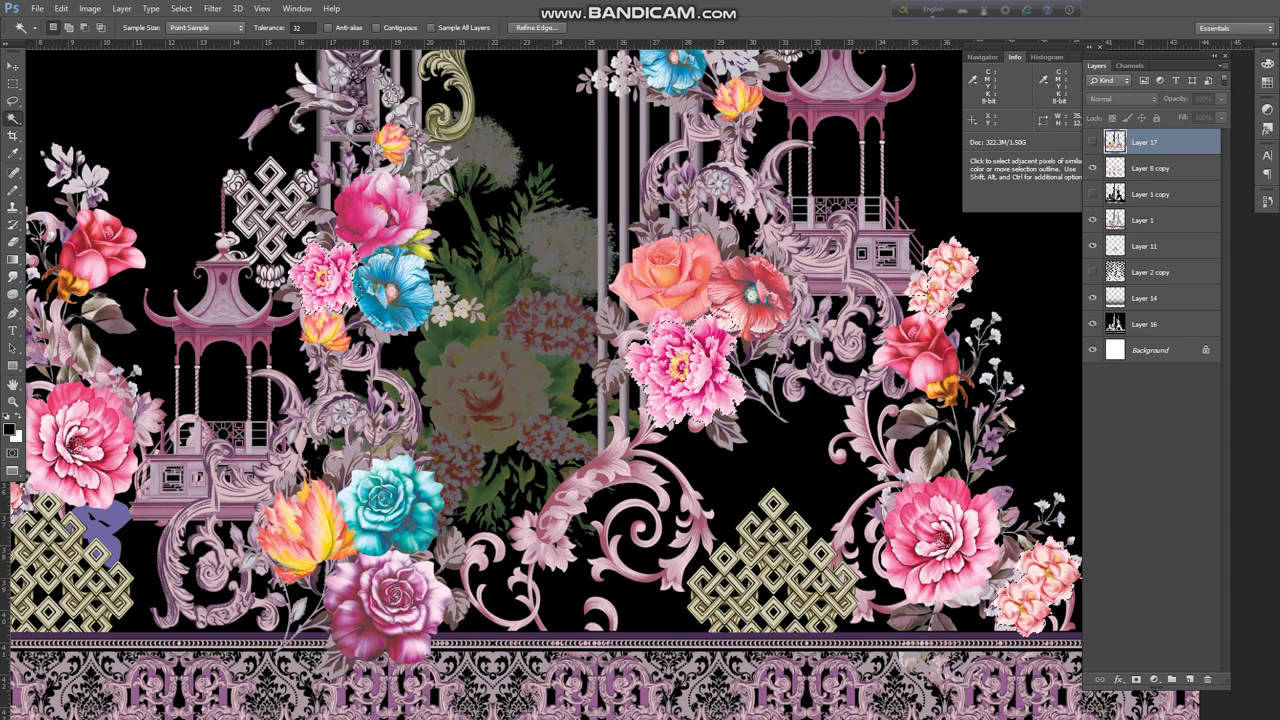
Shift the hue of the selected pink flowers on Layer 8 copy towards coral orange with Hue/Saturation
click(1151, 168)
key(ctrl+u)
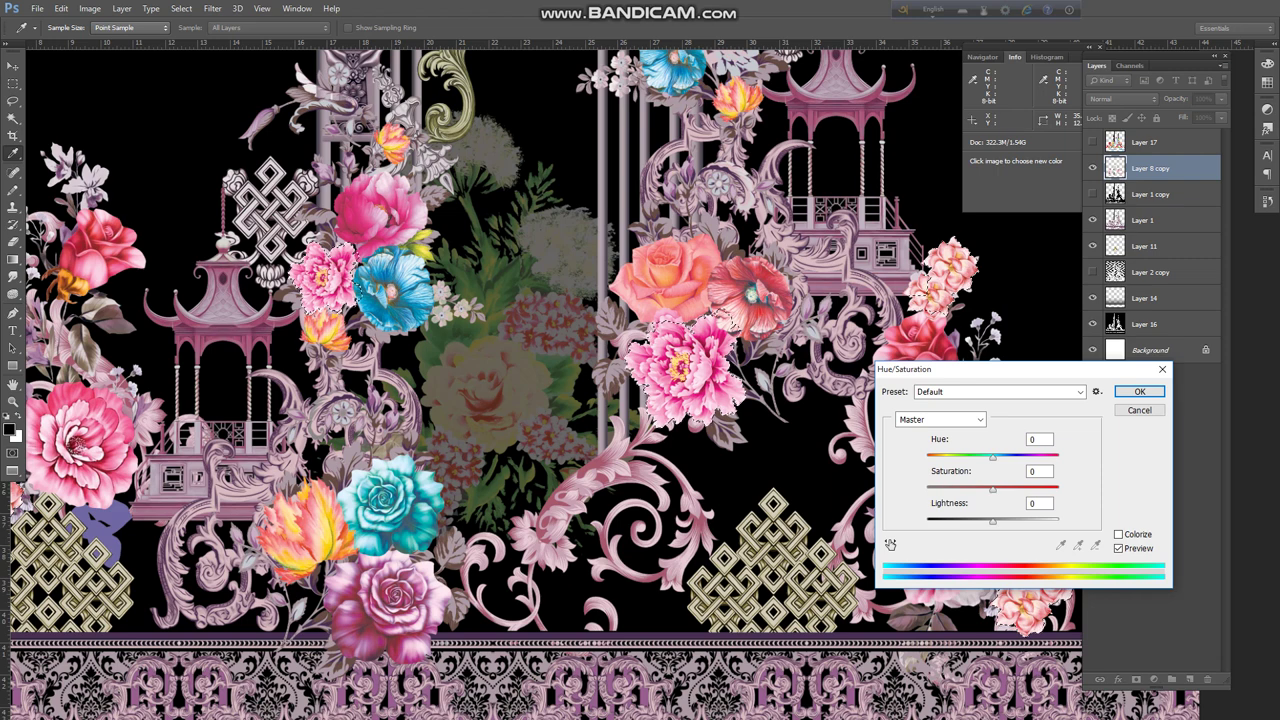
drag(993, 457, 1025, 457)
key(shift+Up)
key(shift+Up)
key(shift+Up)
key(shift+Up)
key(shift+Up)
key(Up)
key(Up)
key(Up)
key(Up)
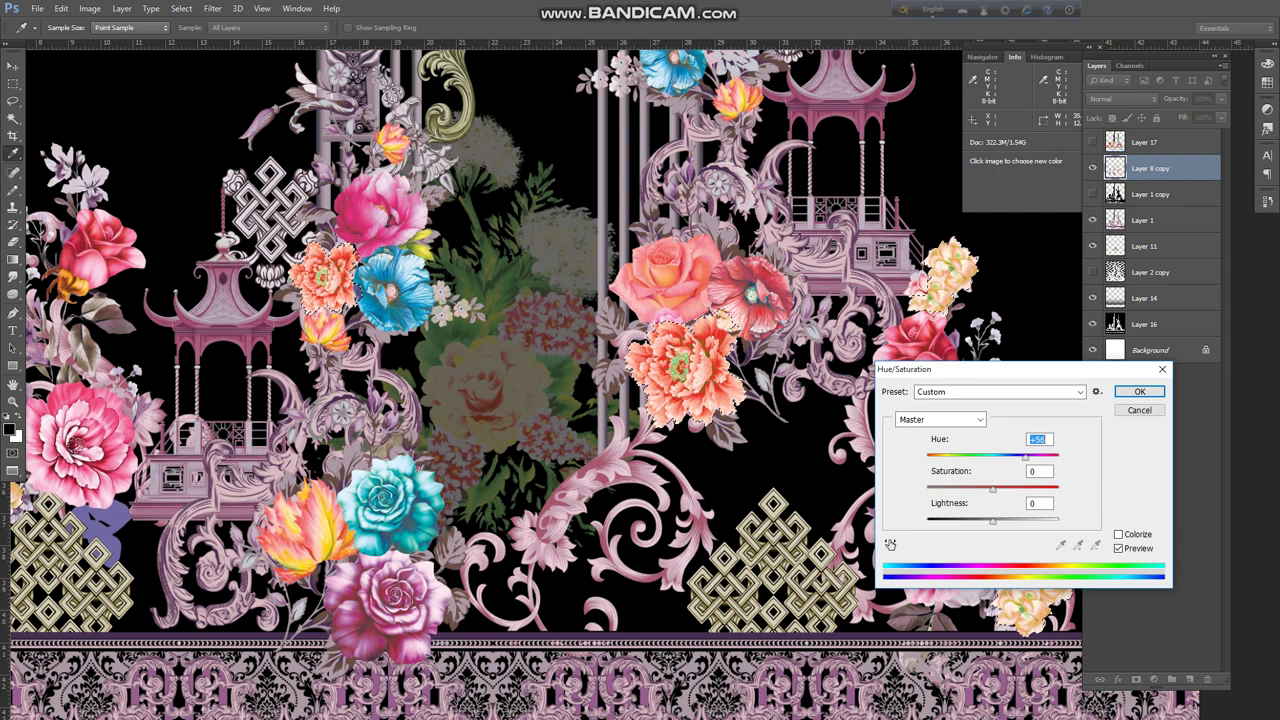
key(Return)
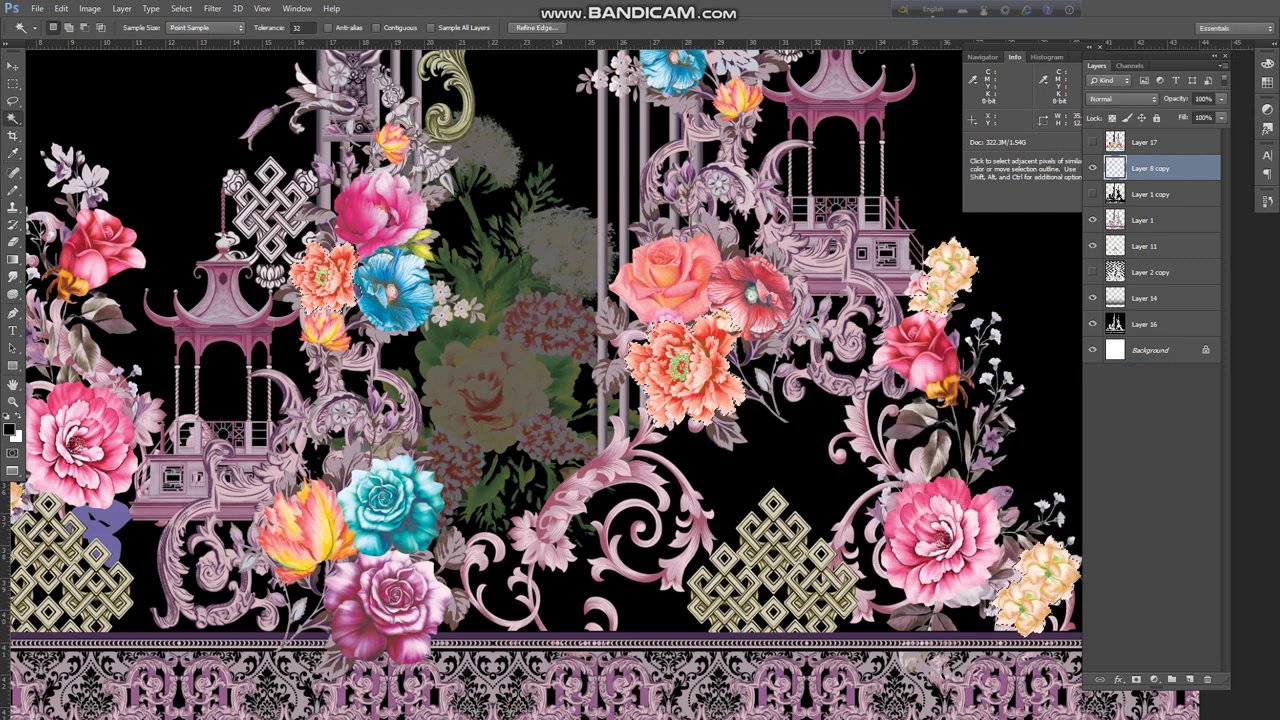
Replace the selection with the pale peach rose shape from Layer 17, showing that layer only for the selection
click(1092, 142)
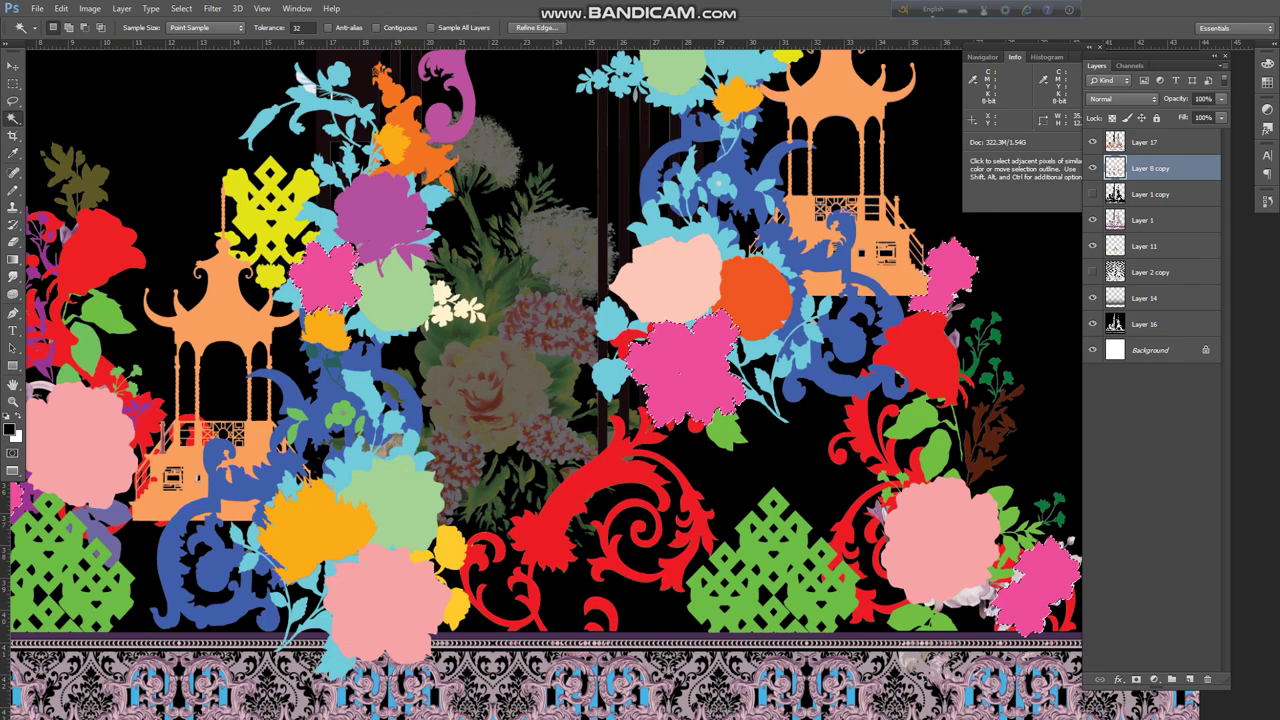
click(1146, 143)
key(ctrl+d)
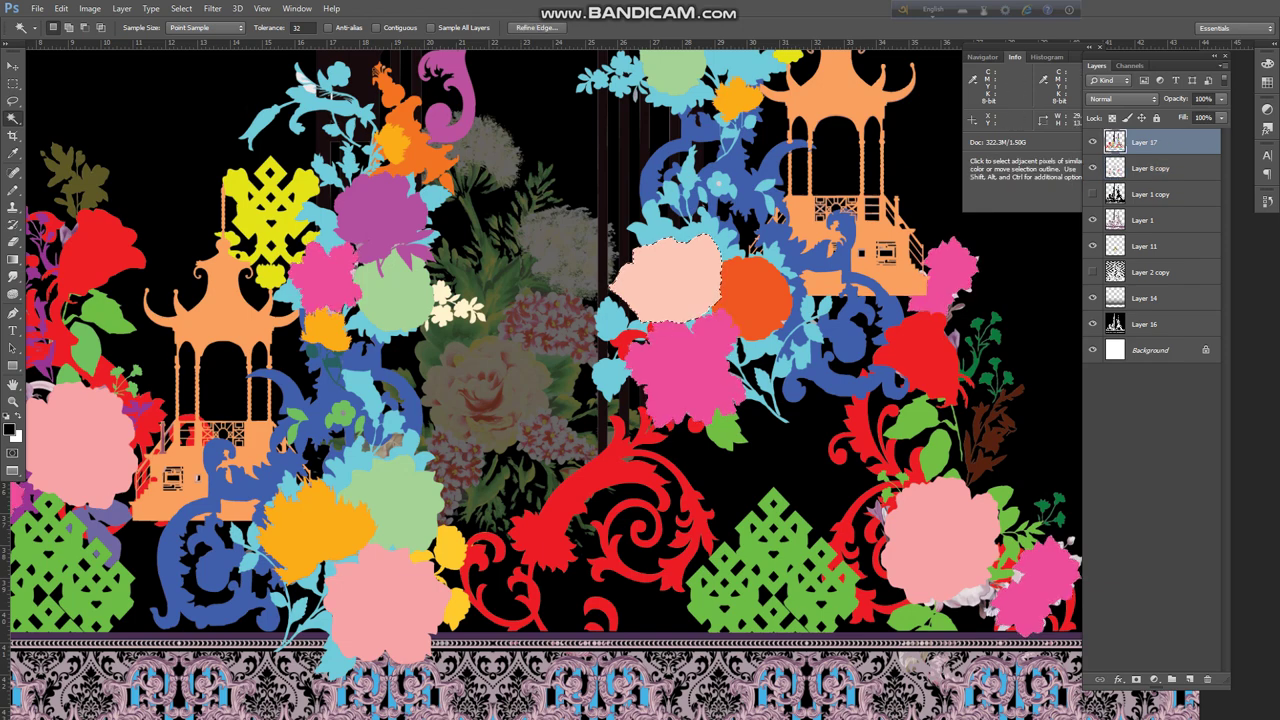
click(1092, 142)
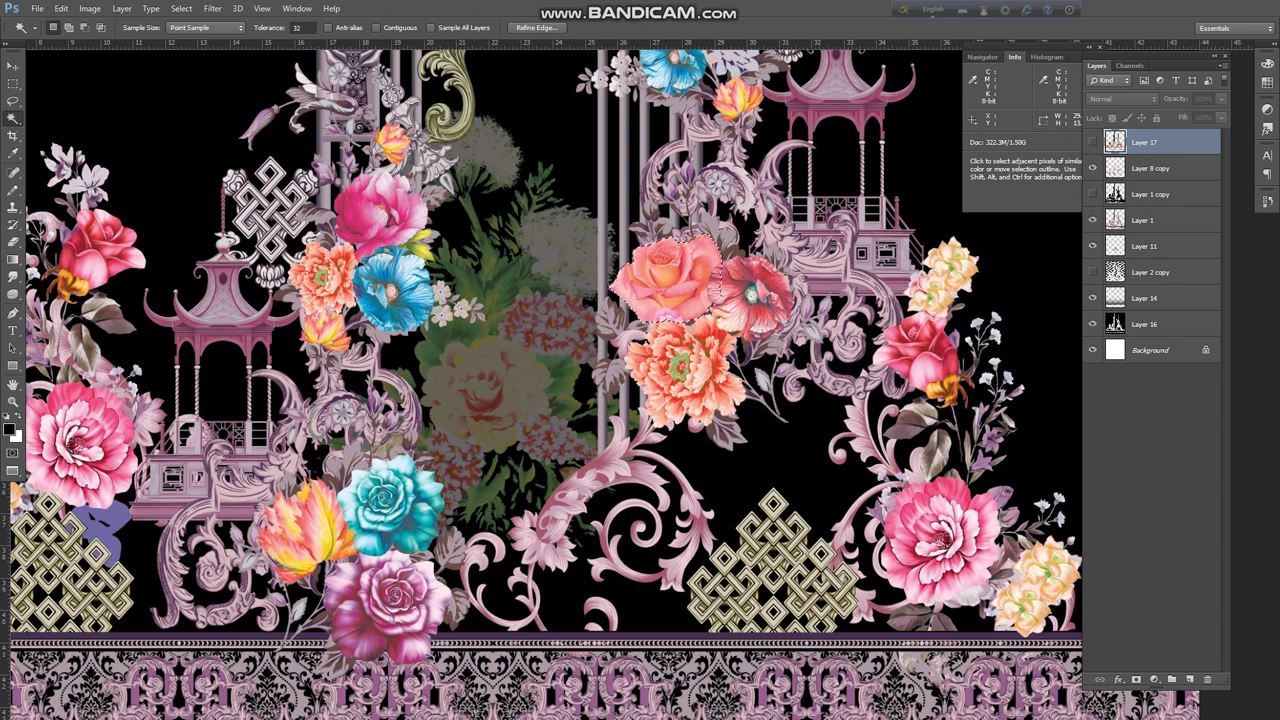
Apply a Hue/Saturation hue shift of -20 to the selected rose area on Layer 1
click(1145, 220)
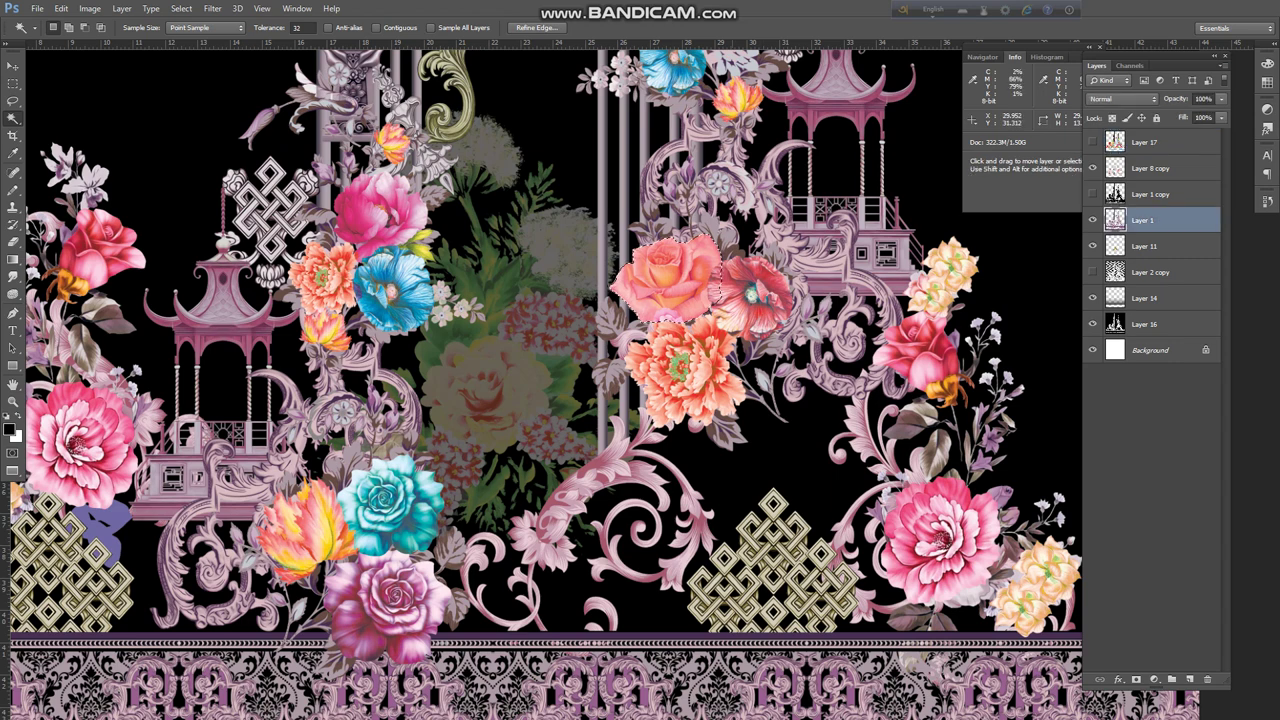
key(ctrl+u)
drag(993, 457, 1034, 457)
scroll(1039, 439, up, 9)
scroll(1039, 439, up, 20)
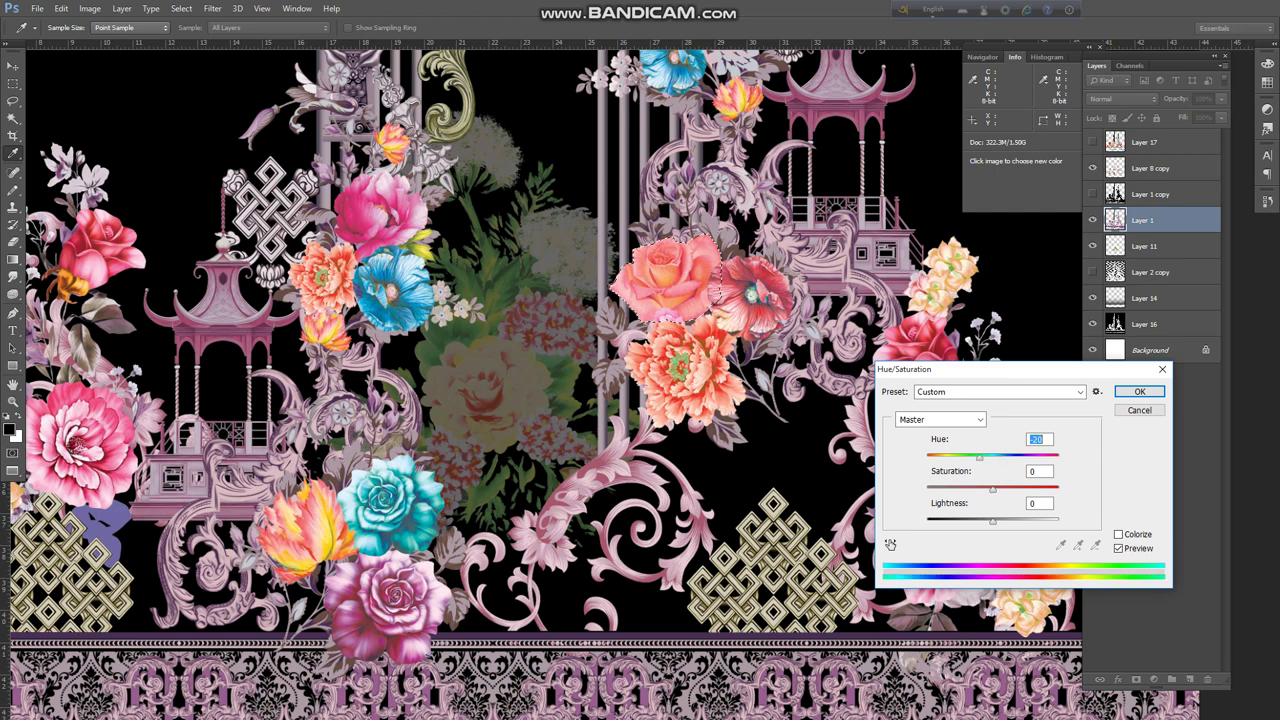
click(1139, 391)
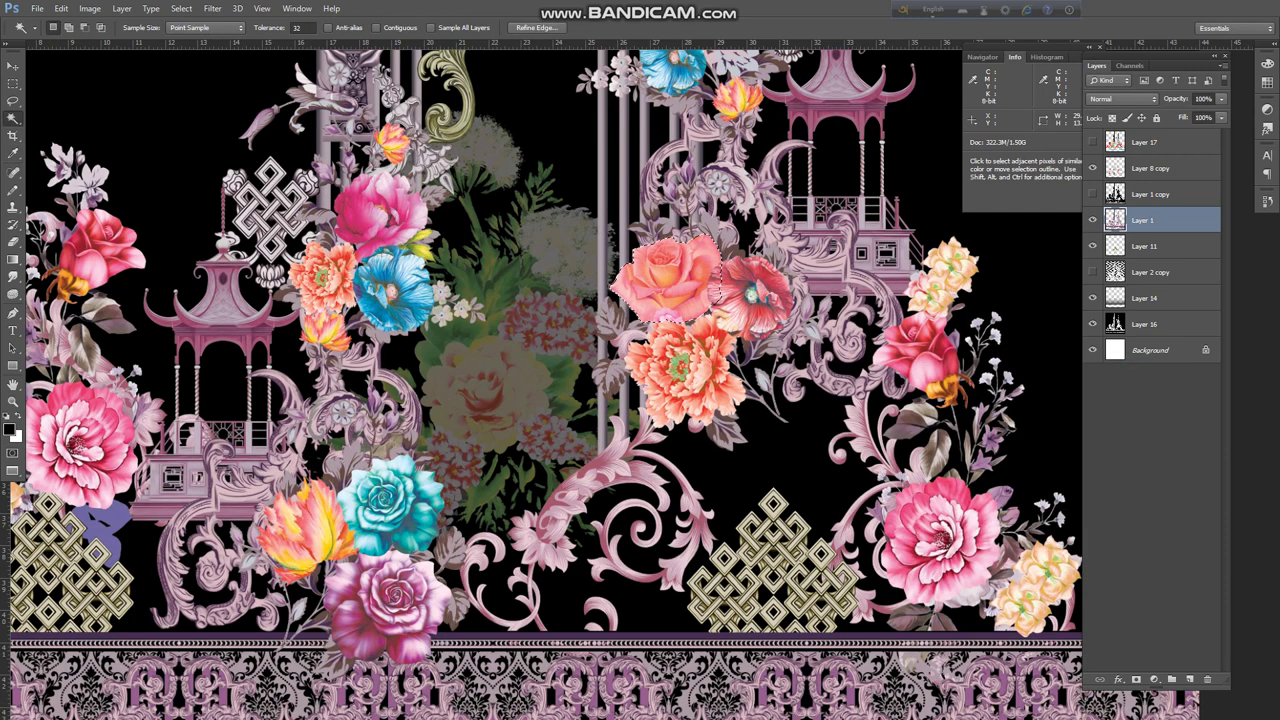
Recolour the selected rose on Layer 8 copy with a Hue/Saturation hue of -88 and clear the selection
click(1150, 168)
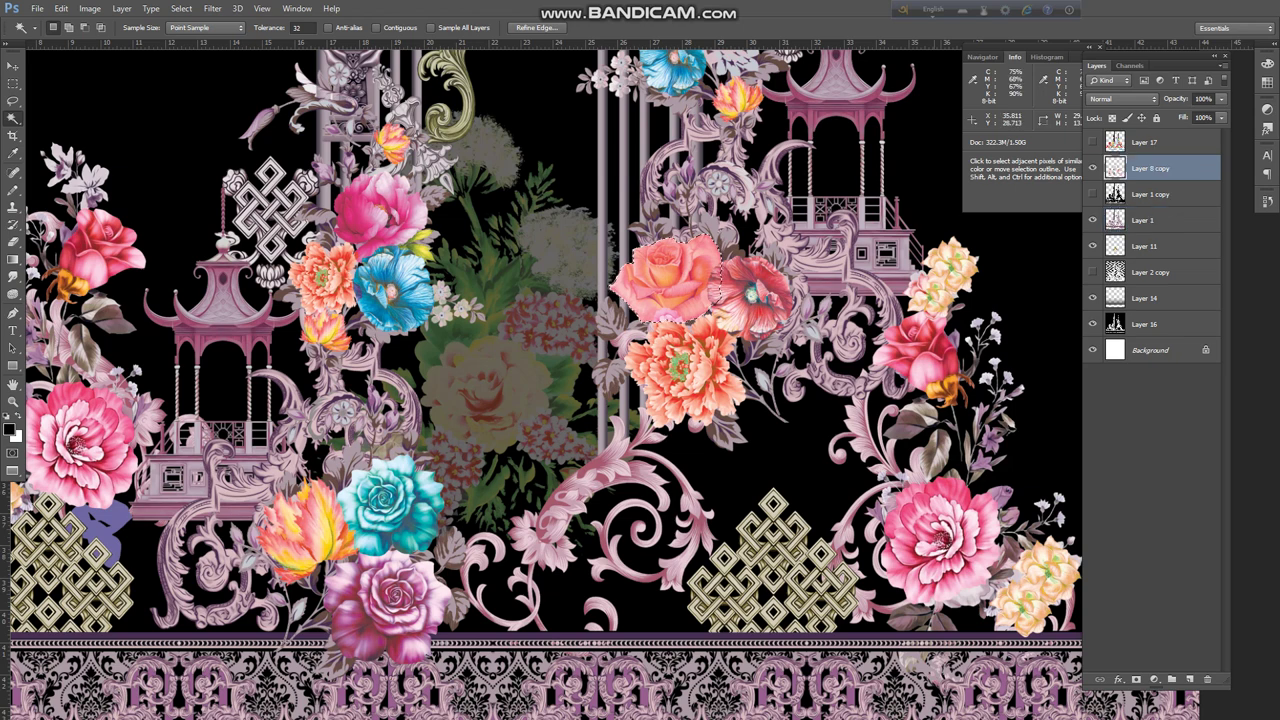
key(ctrl+u)
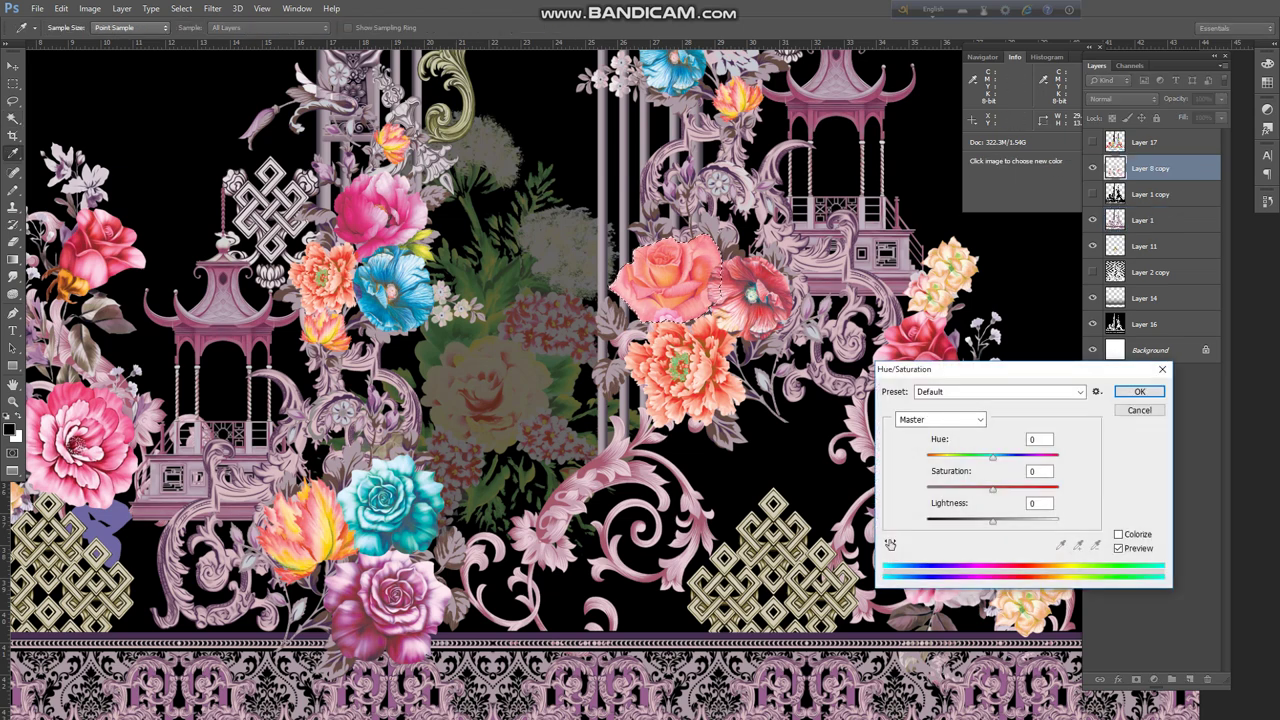
drag(993, 457, 967, 457)
scroll(1039, 439, up, 5)
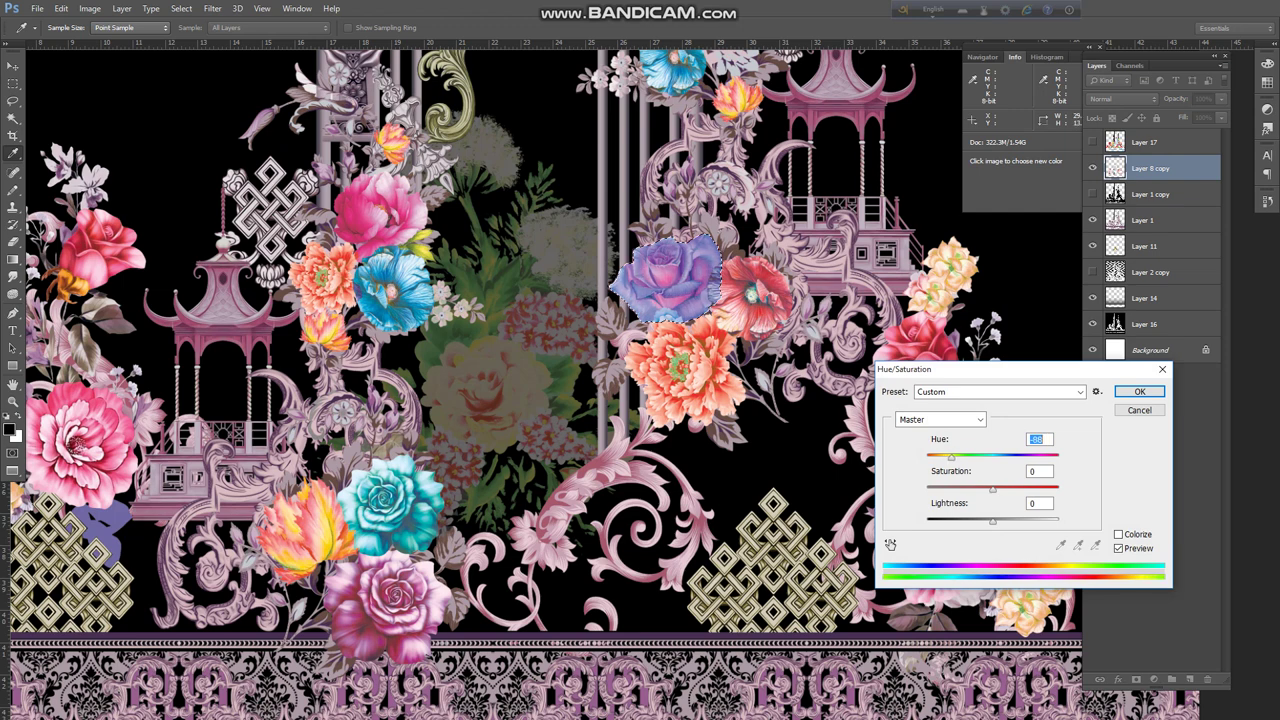
key(Return)
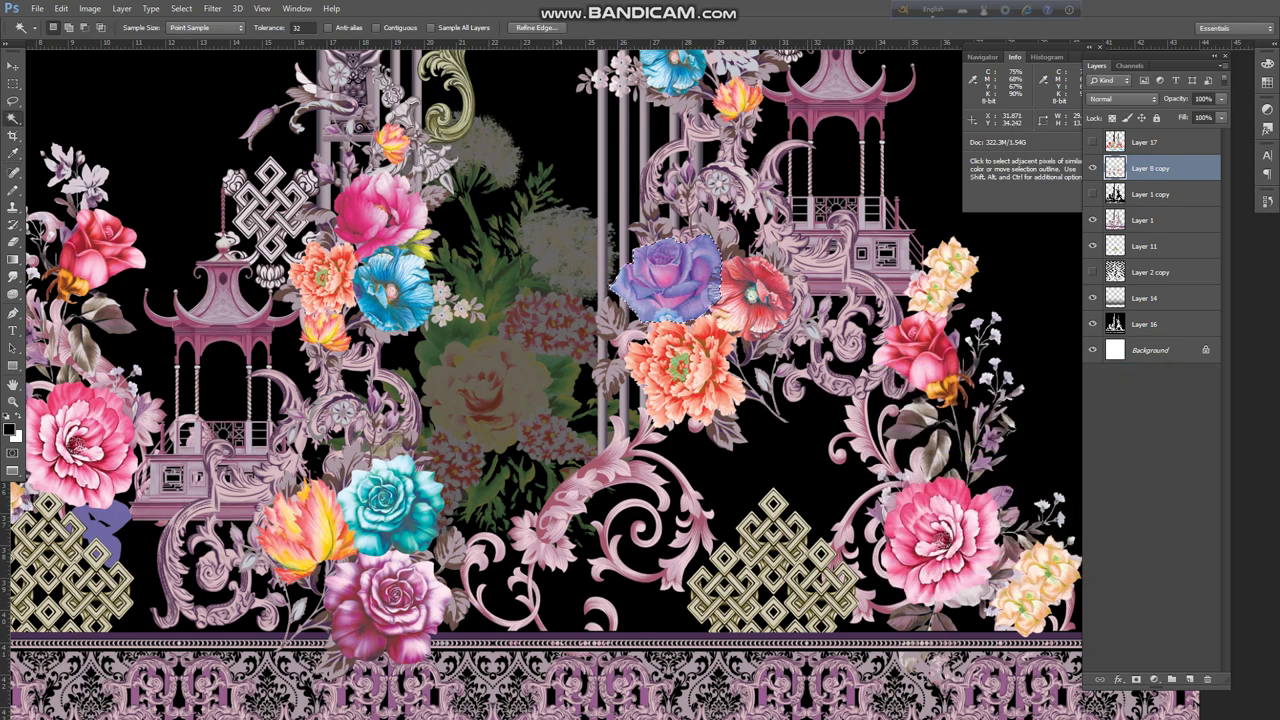
key(ctrl+d)
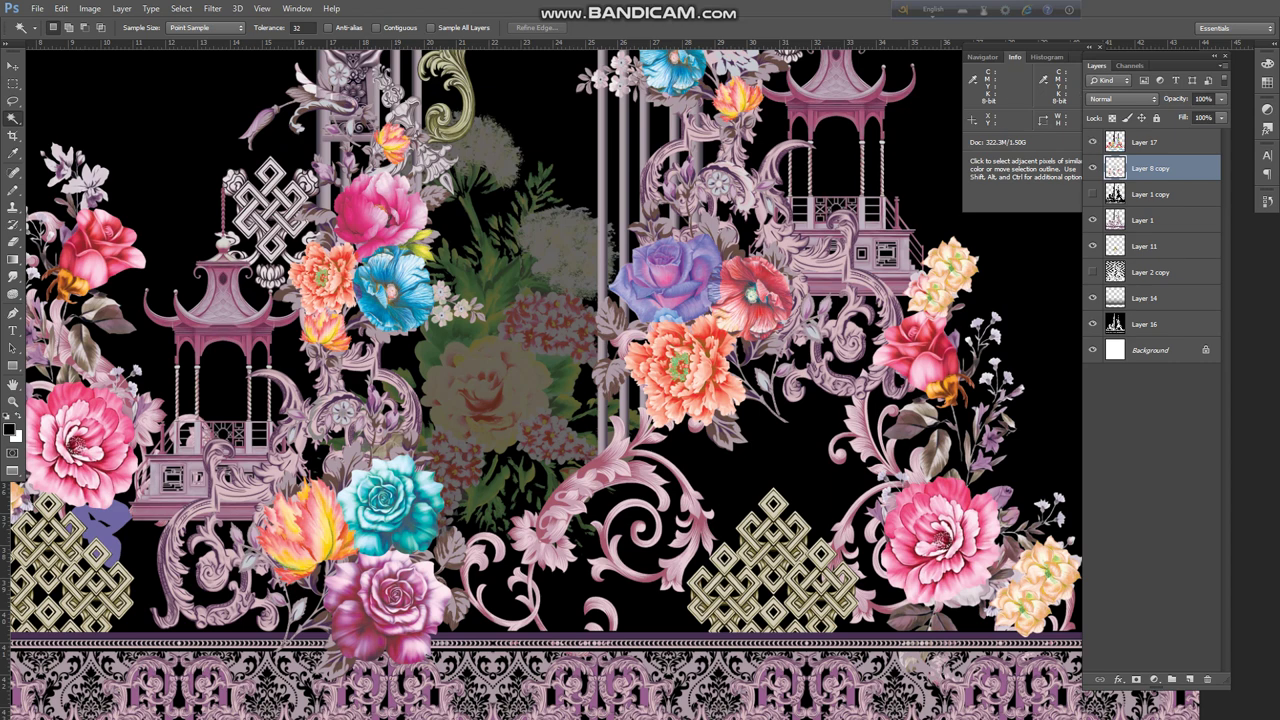
Compare the recoloured flowers with the flat-colour shapes by repeatedly showing and hiding Layer 17
click(1092, 142)
click(1092, 142)
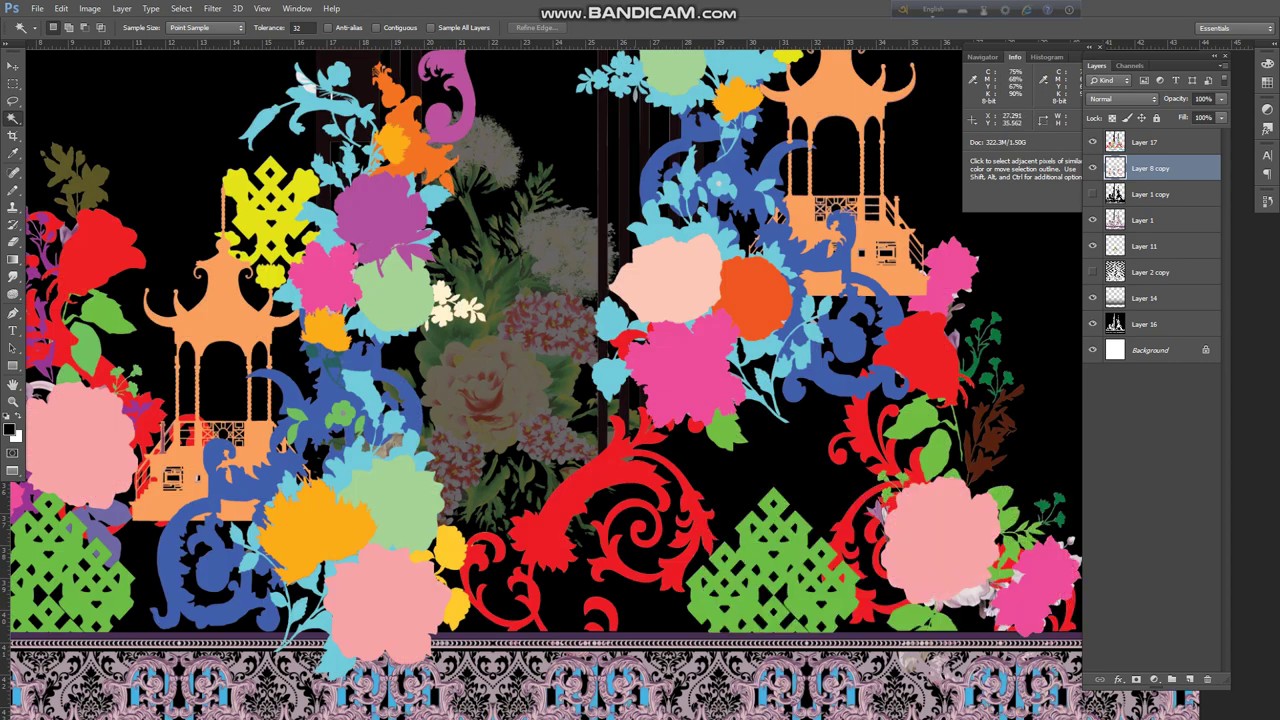
key(super)
click(539, 707)
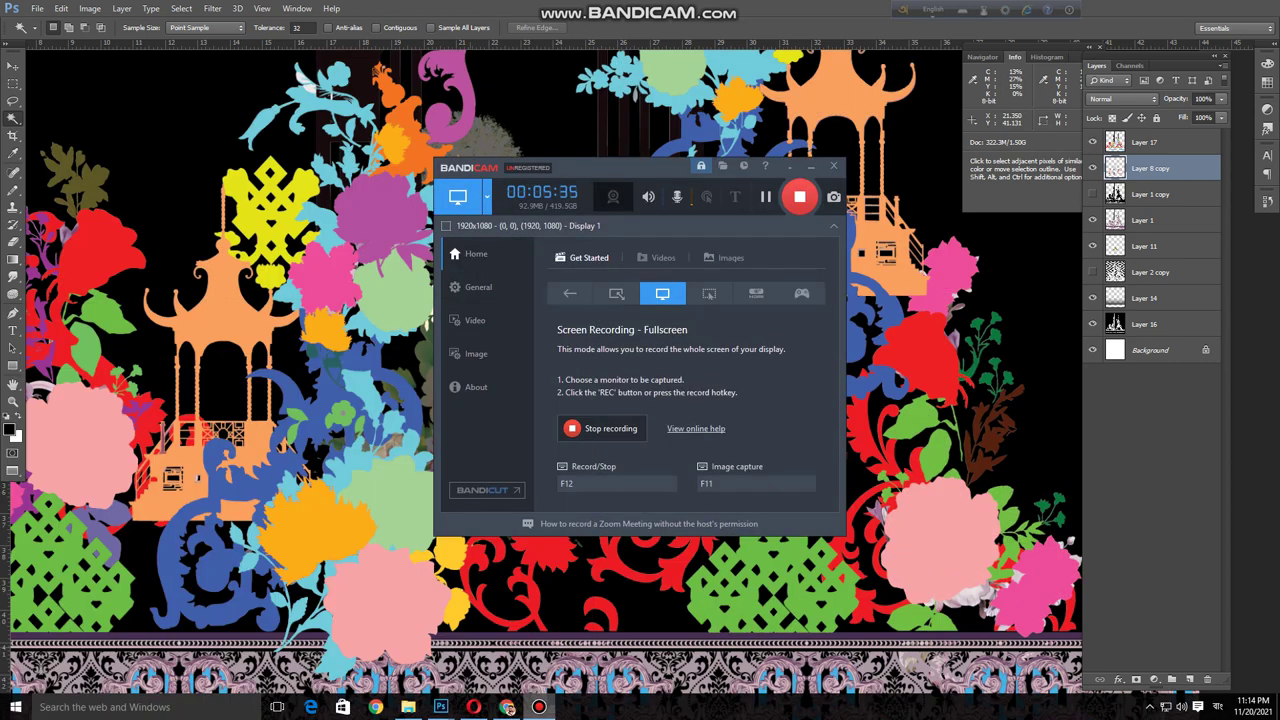
click(539, 707)
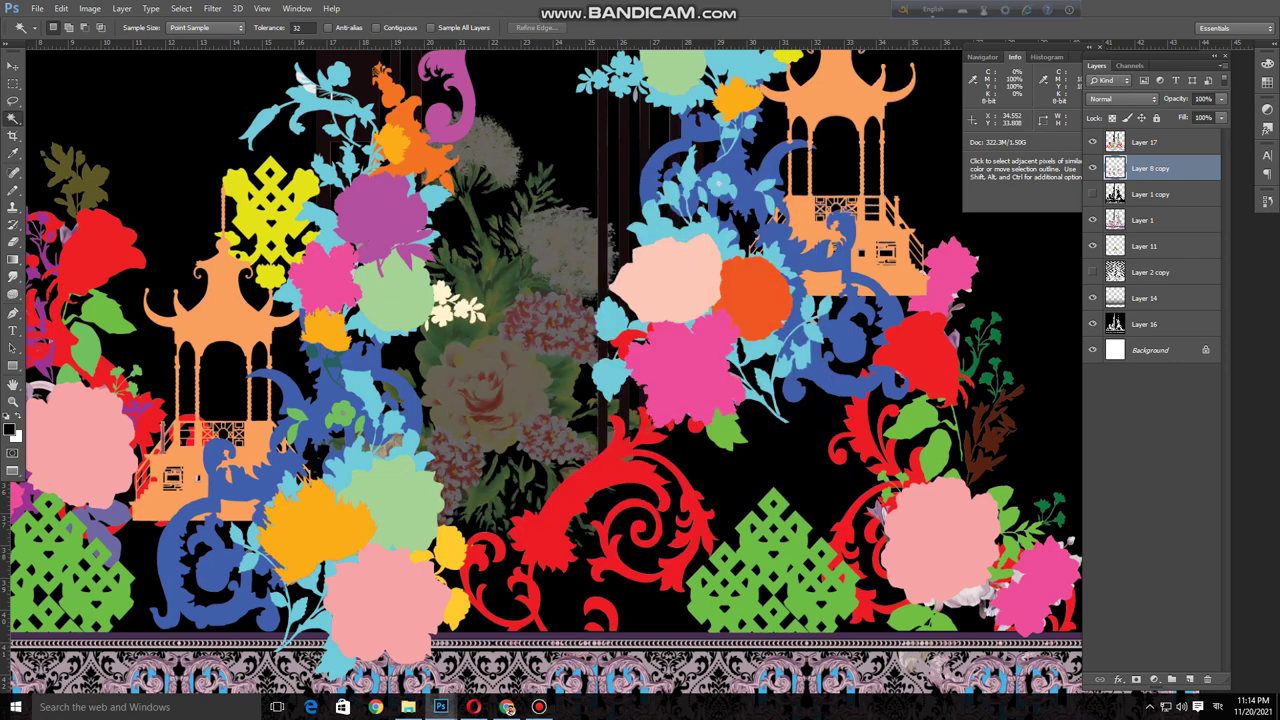
click(1092, 142)
click(1092, 142)
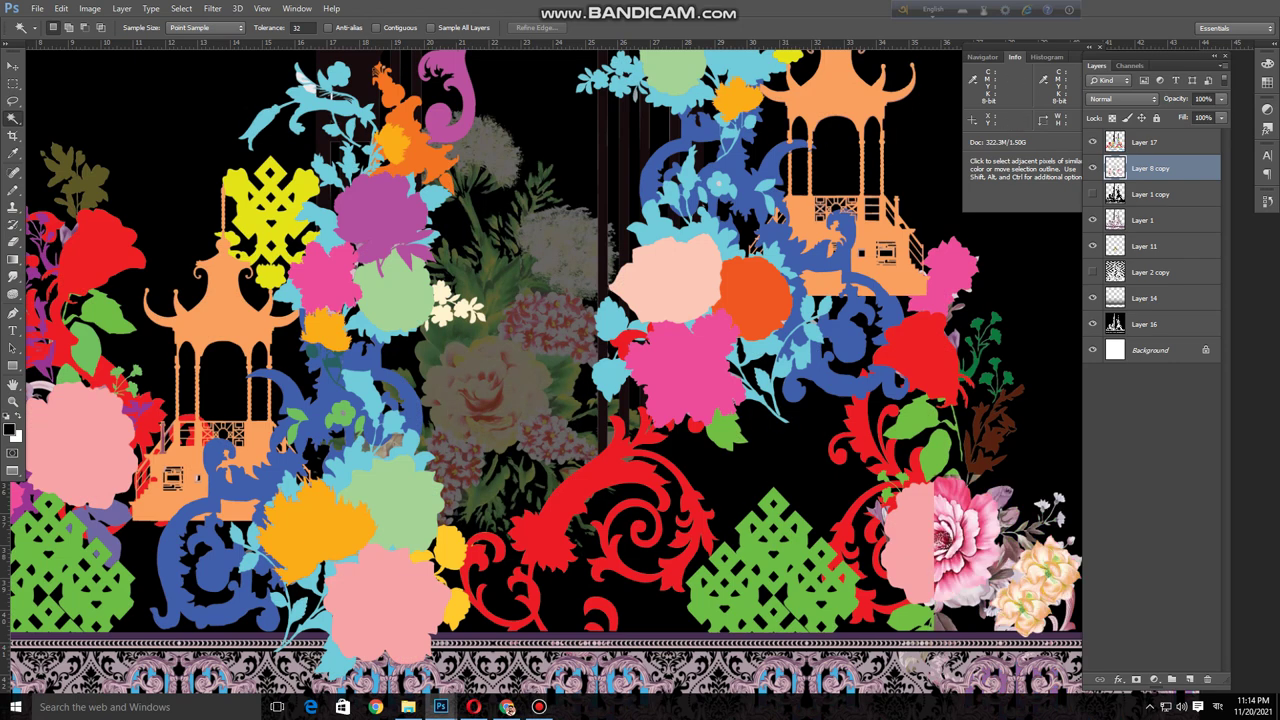
click(1092, 142)
click(1092, 142)
click(1092, 142)
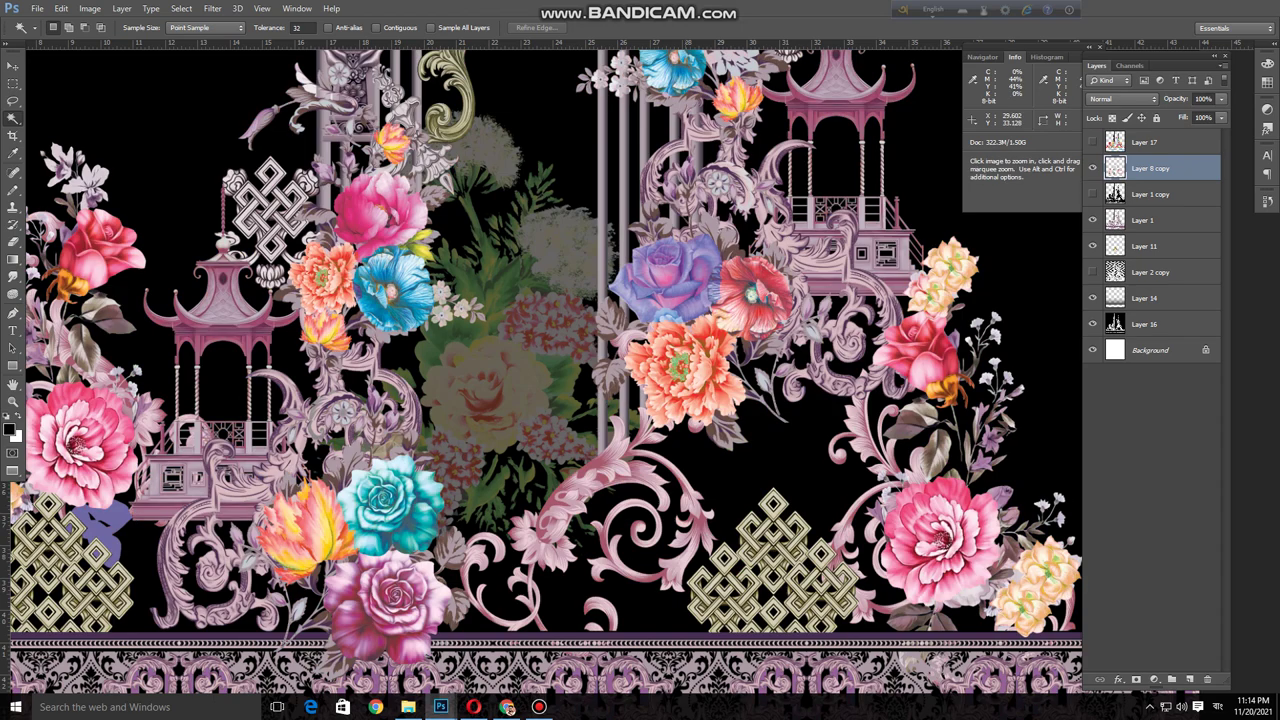
Apply a Color Balance to the purple rose on Layer 8 copy with the midtone Magenta–Green level at -86
ctrl+alt+click(684, 430)
key(ctrl+plus)
key(ctrl+plus)
key(ctrl+plus)
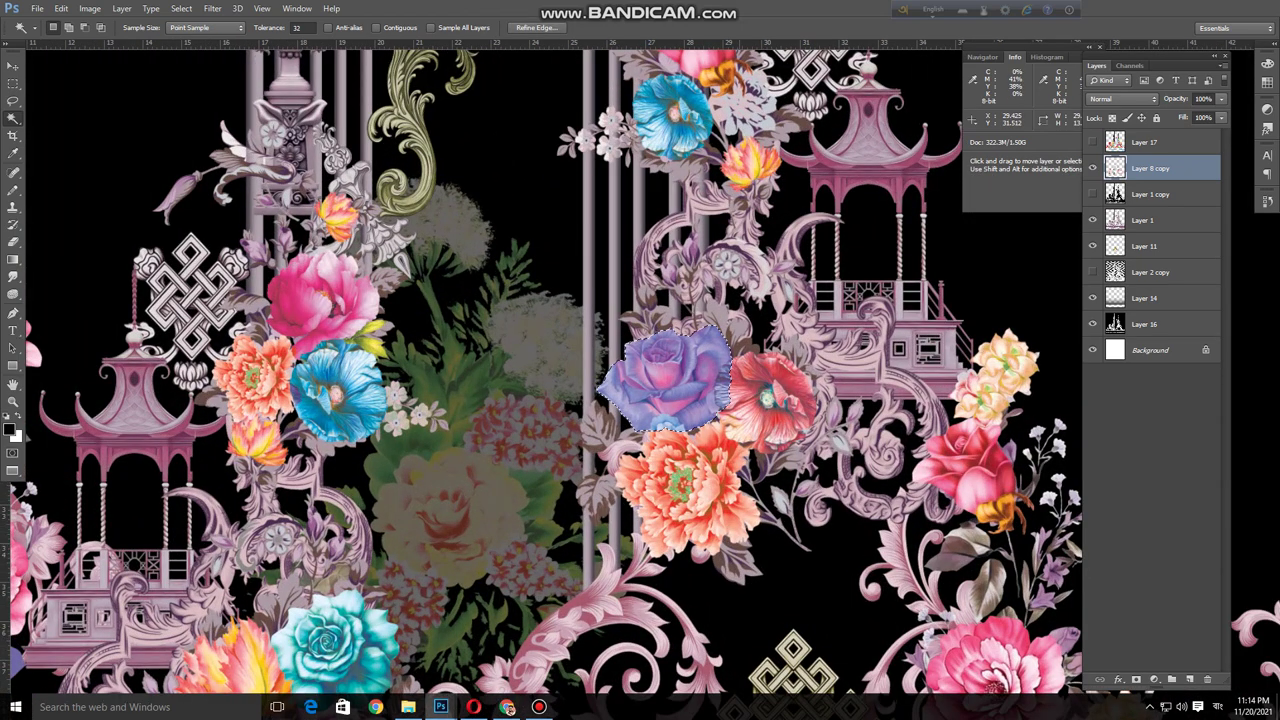
key(ctrl+b)
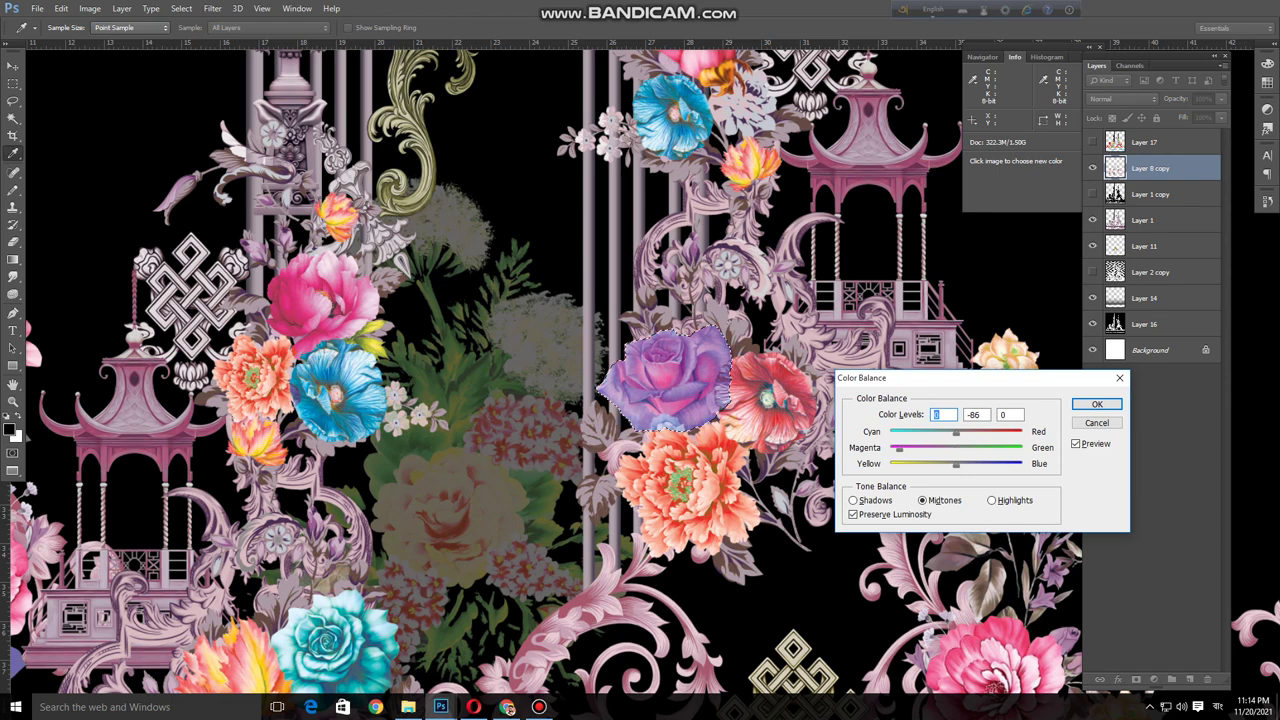
key(Return)
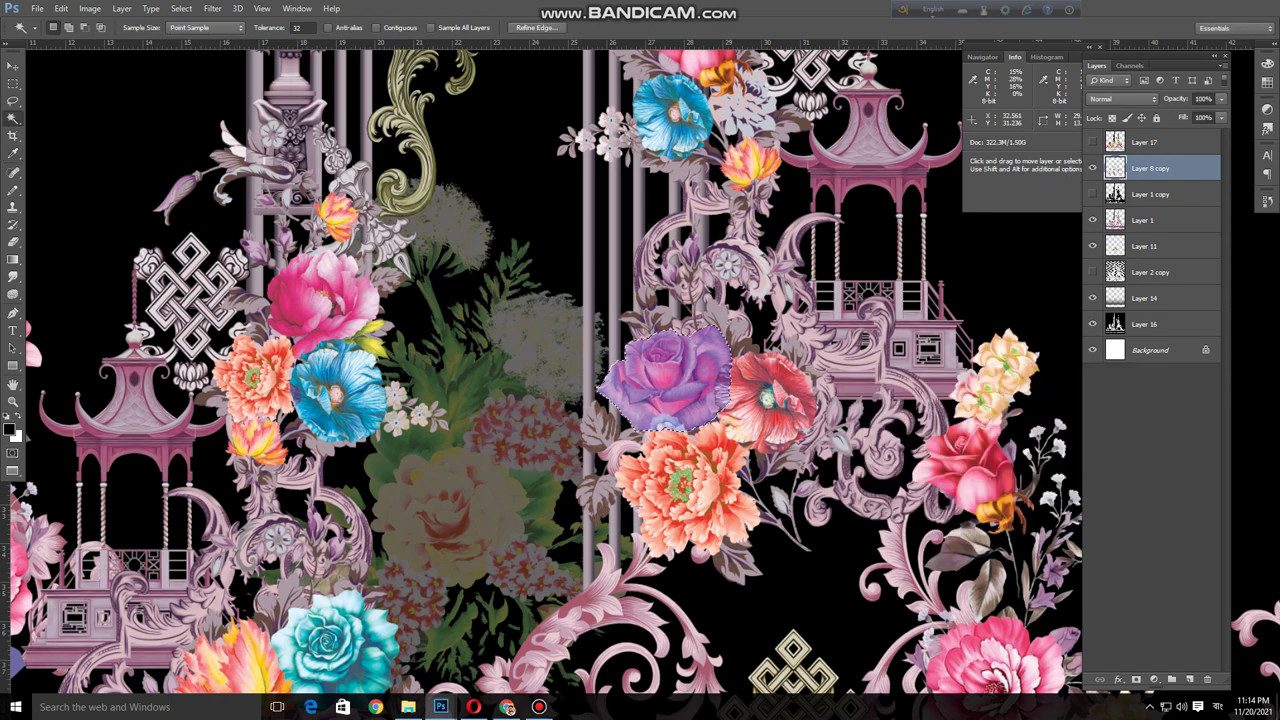
Lighten the selected rose with a CMYK Curves point at input 60 and output 39
key(ctrl+m)
drag(256, 436, 274, 451)
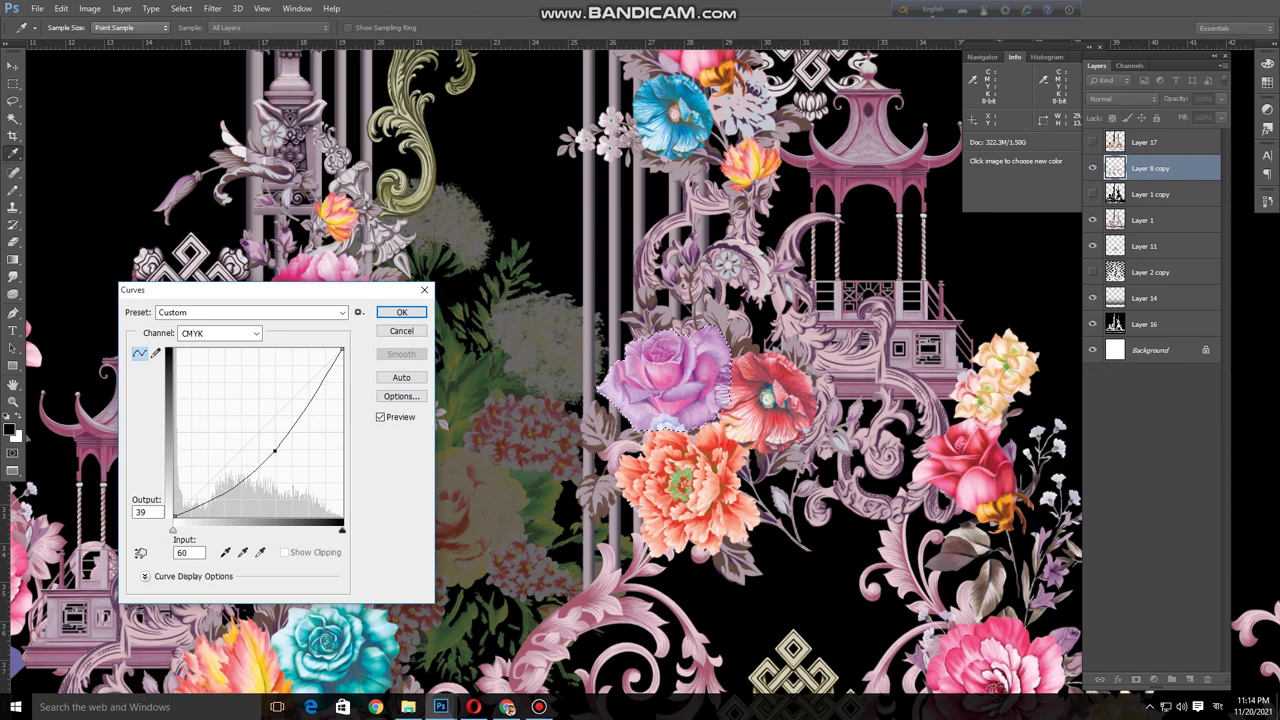
key(Return)
Shift the rose's hue to -18 with Hue/Saturation and clear the selection
key(ctrl+u)
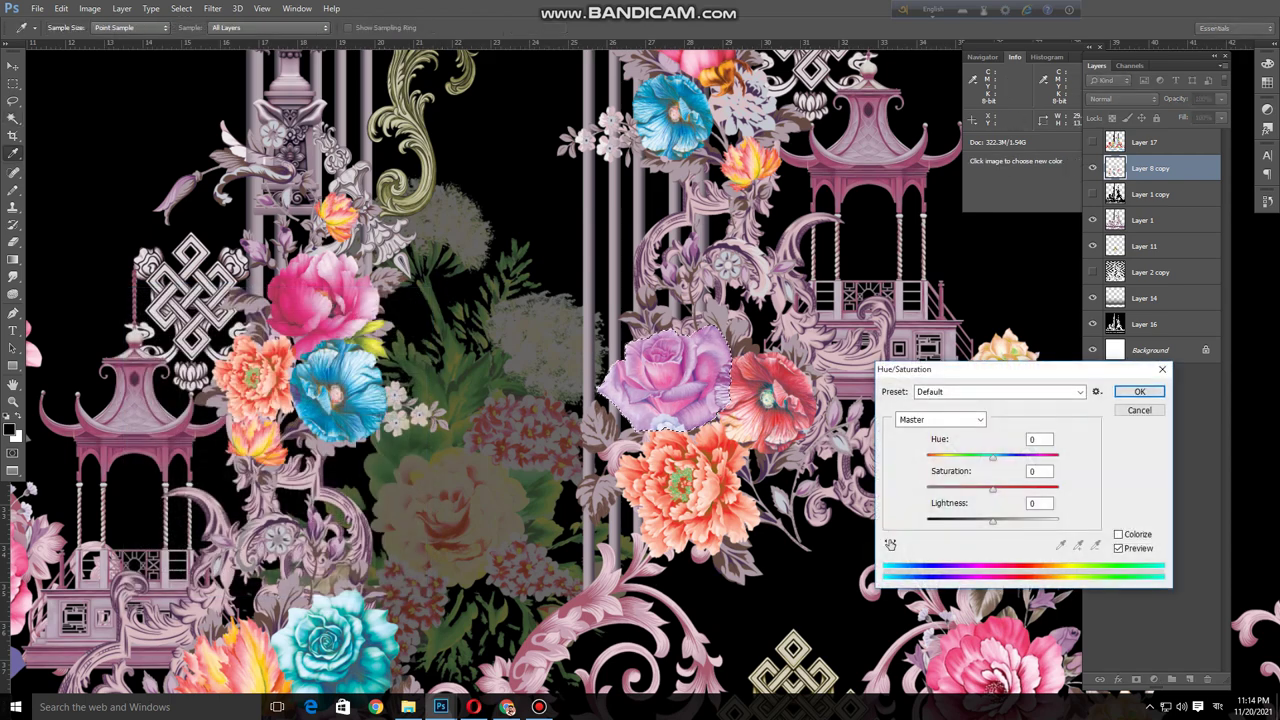
text(-34)
drag(970, 457, 981, 457)
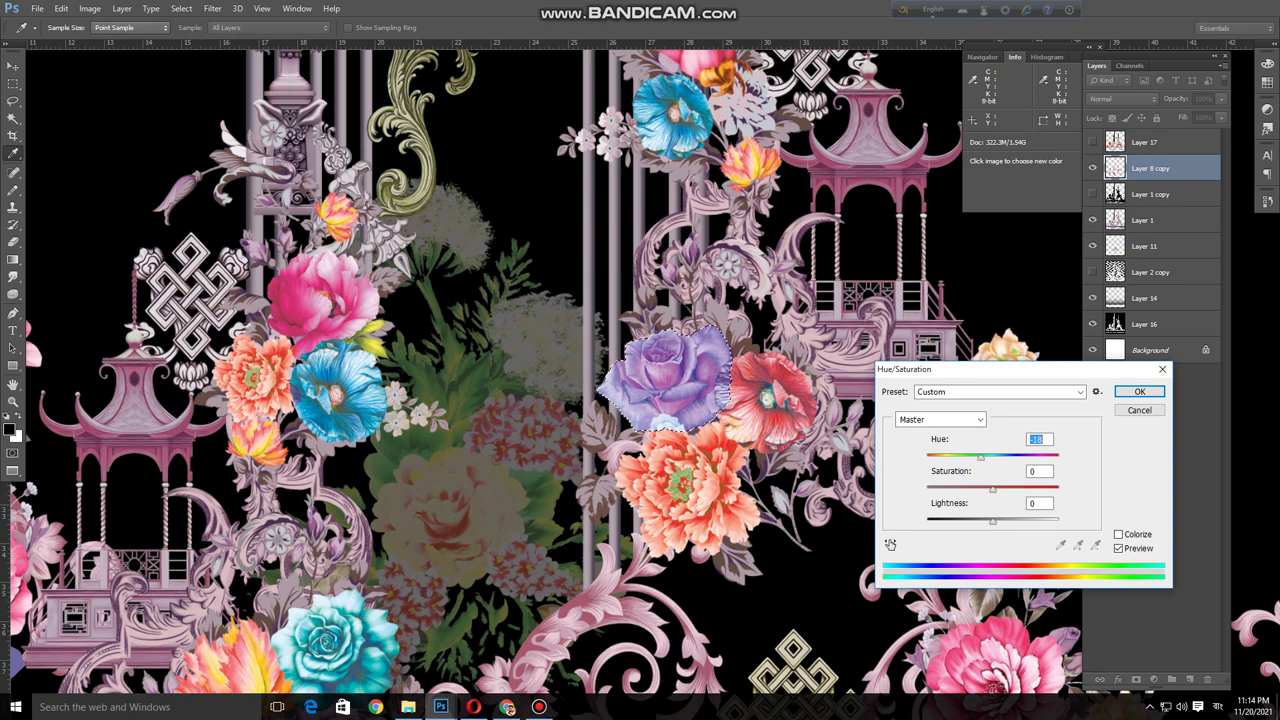
key(Return)
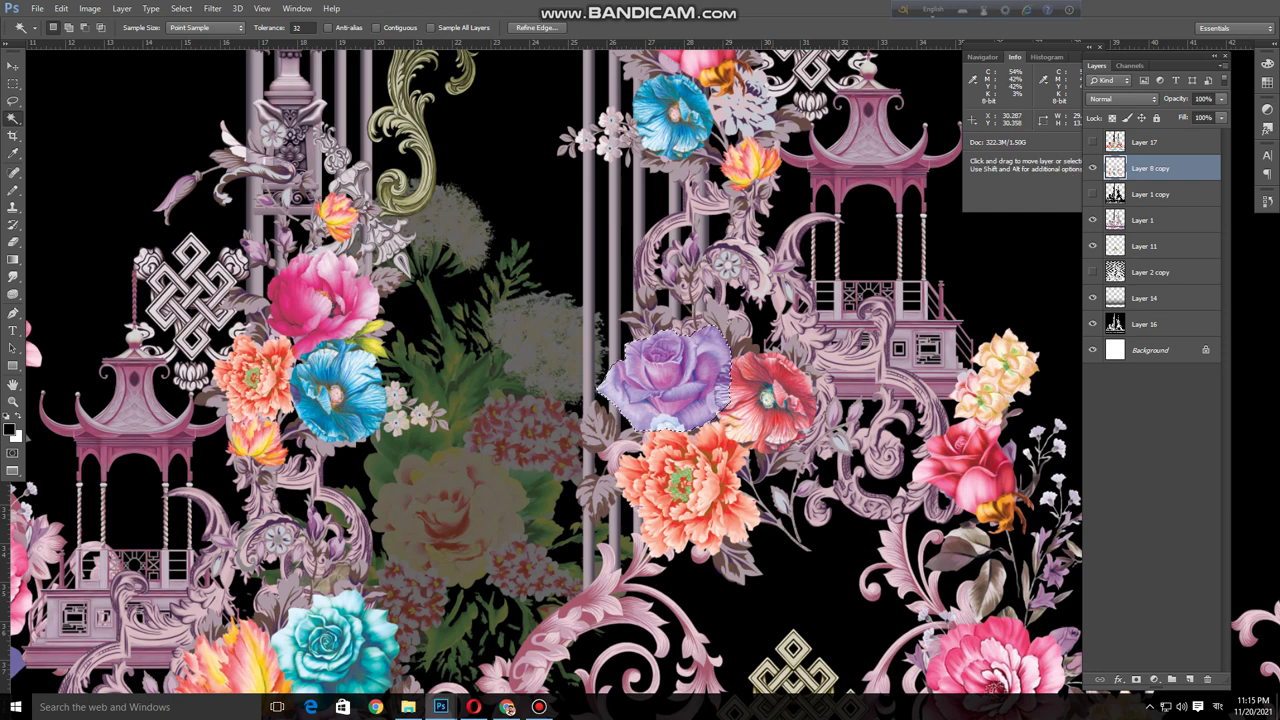
ctrl+right_click(772, 393)
click(790, 402)
key(ctrl+d)
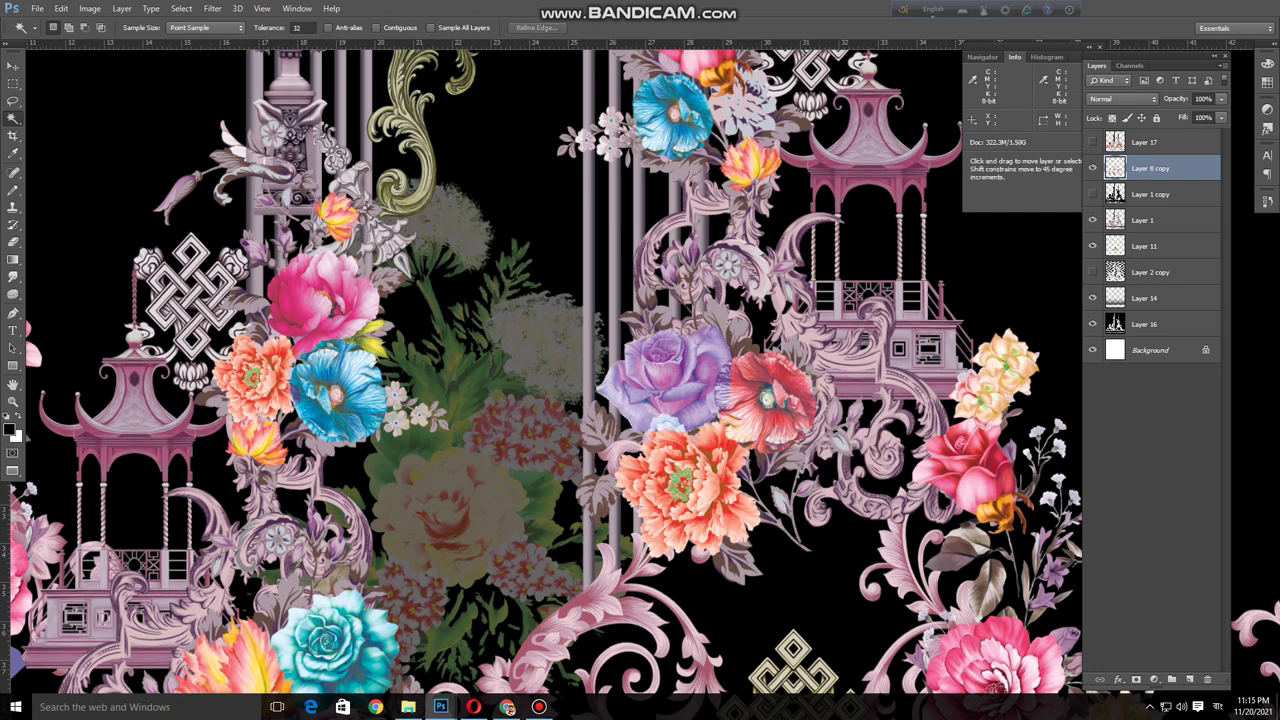
Show flat-colour Layer 17, make it the active layer and try selecting the orange poppy shape
key(alt+])
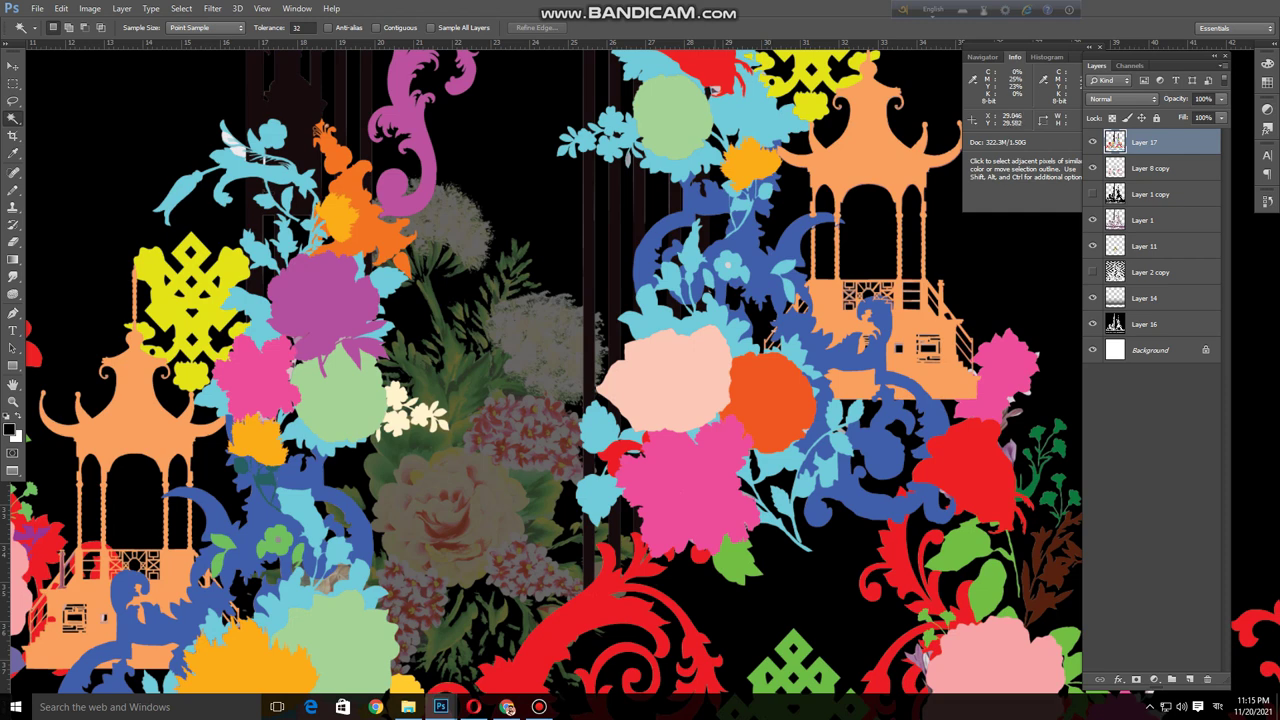
click(804, 432)
key(ctrl+d)
Try selecting the poppy and the red scroll shape with different Contiguous and Sample All Layers settings for the Magic Wand
click(377, 28)
click(431, 27)
click(750, 400)
key(ctrl+d)
click(595, 610)
click(431, 27)
click(584, 611)
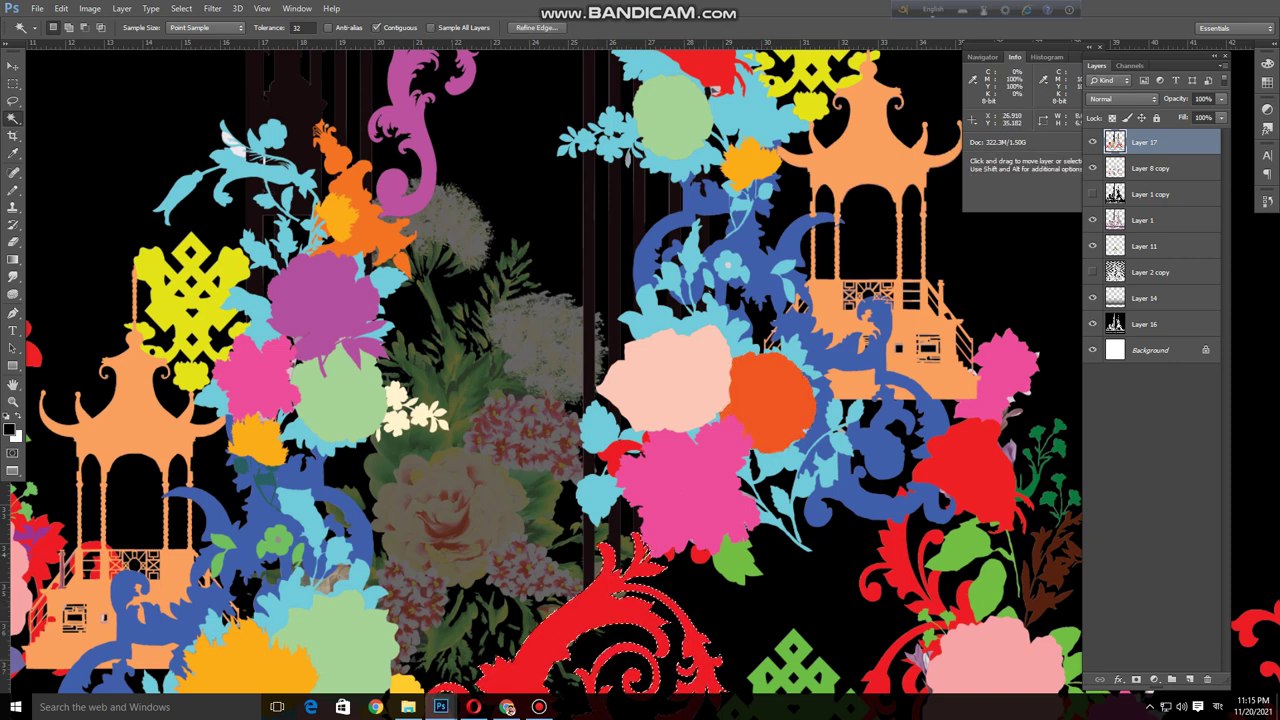
key(ctrl+d)
Select all red shapes of the design on Layer 17 with Contiguous off and Sample All Layers on
ctrl+alt+click(739, 528)
ctrl+click(676, 604)
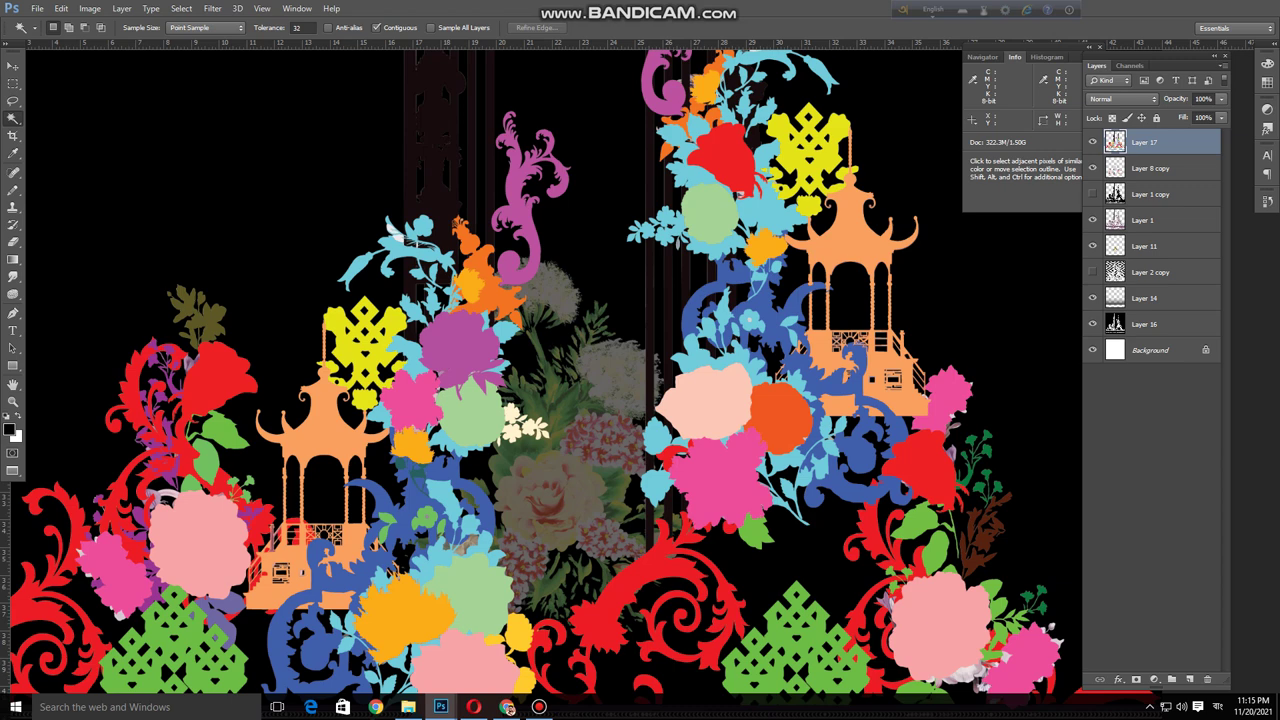
click(431, 27)
click(647, 566)
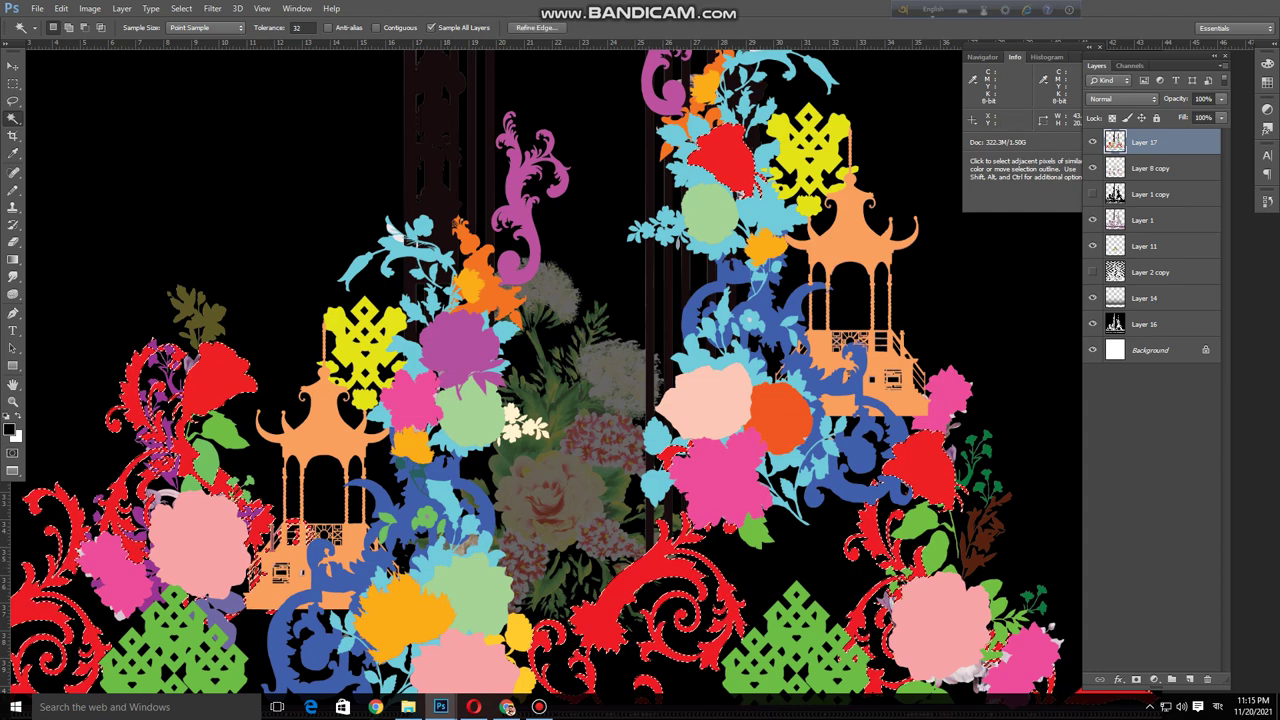
Hide Layer 17, make Layer 1 active and shift the selected scrolls' hue to pale yellow-green with Hue/Saturation
click(1092, 142)
drag(691, 590, 703, 385)
ctrl+right_click(665, 361)
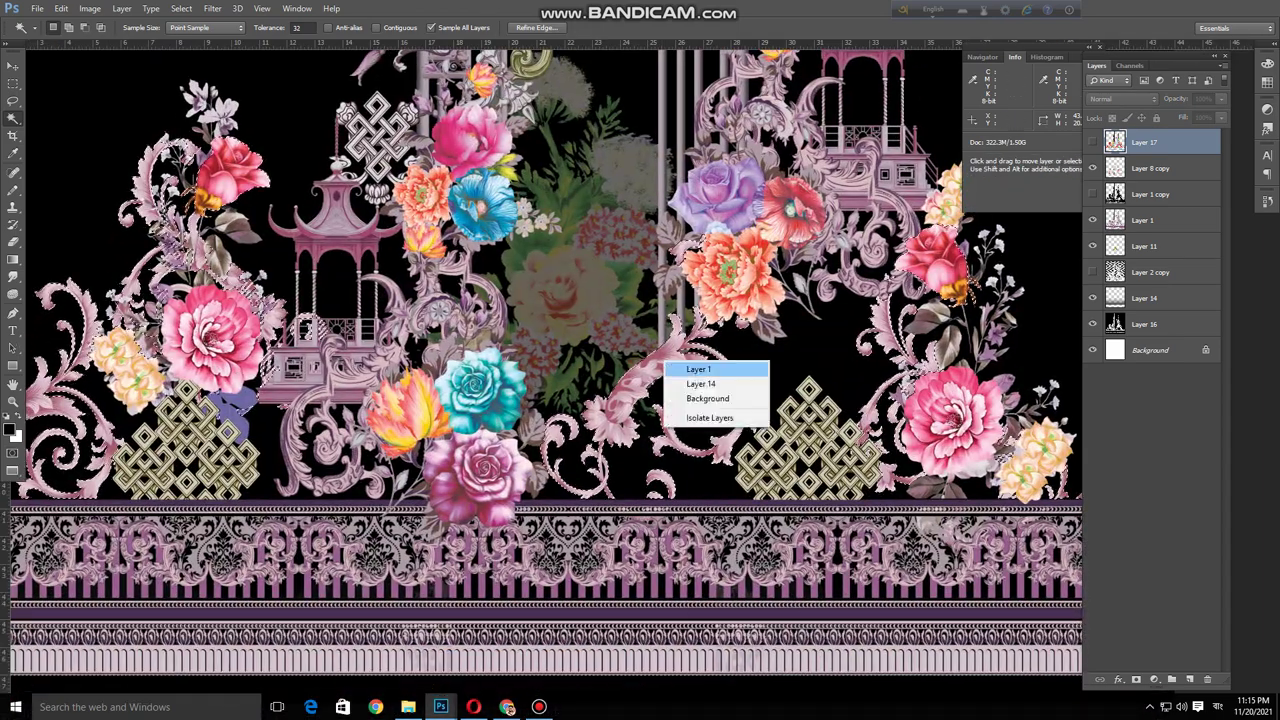
click(700, 370)
key(ctrl+u)
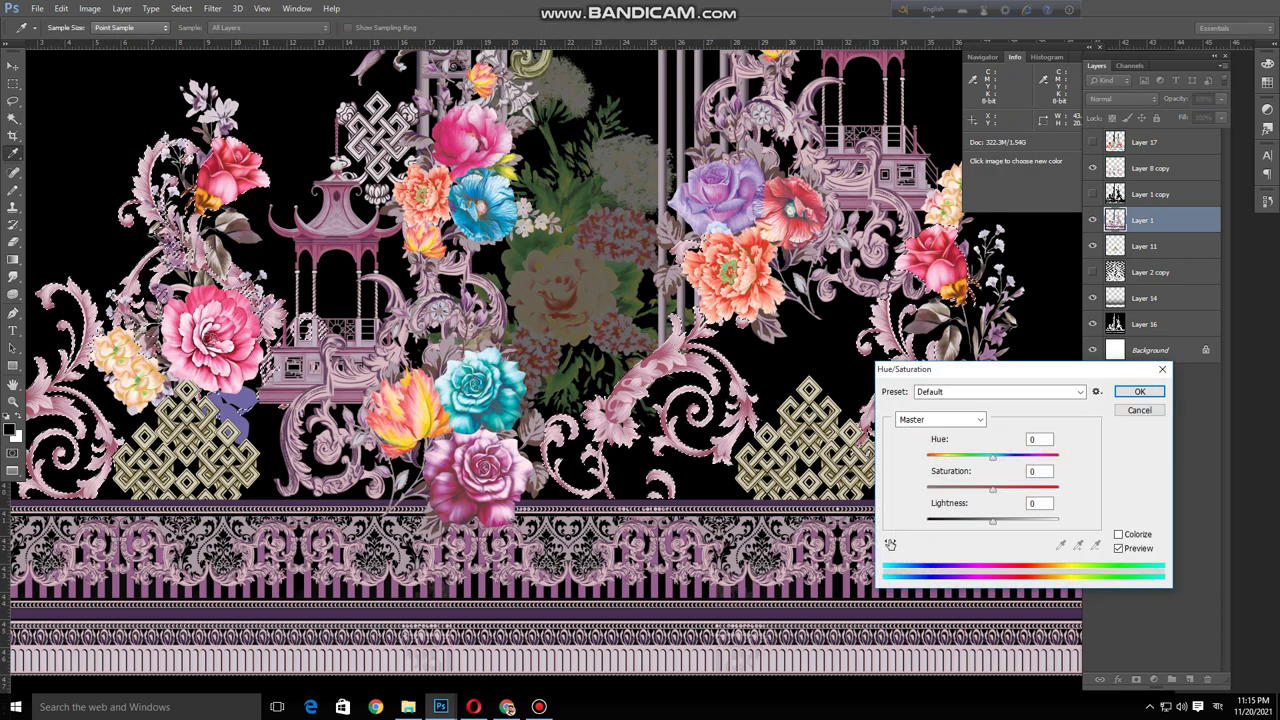
drag(993, 458, 1036, 458)
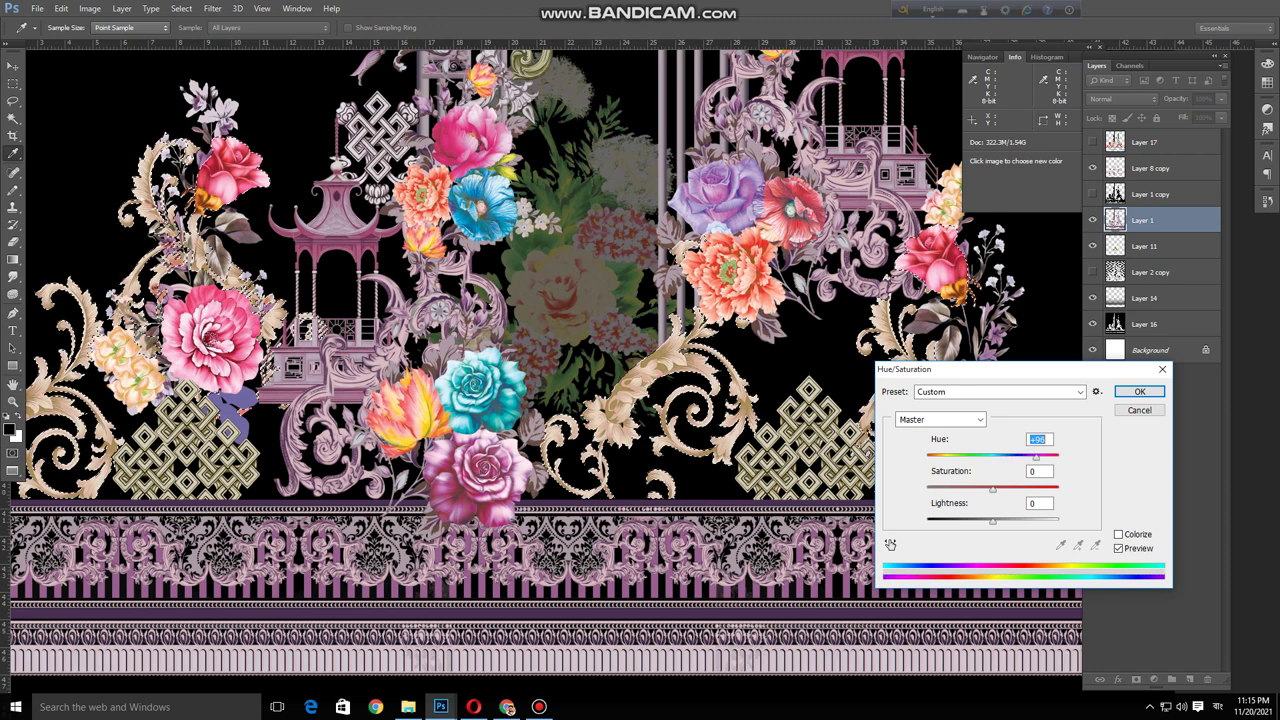
drag(185, 249, 190, 250)
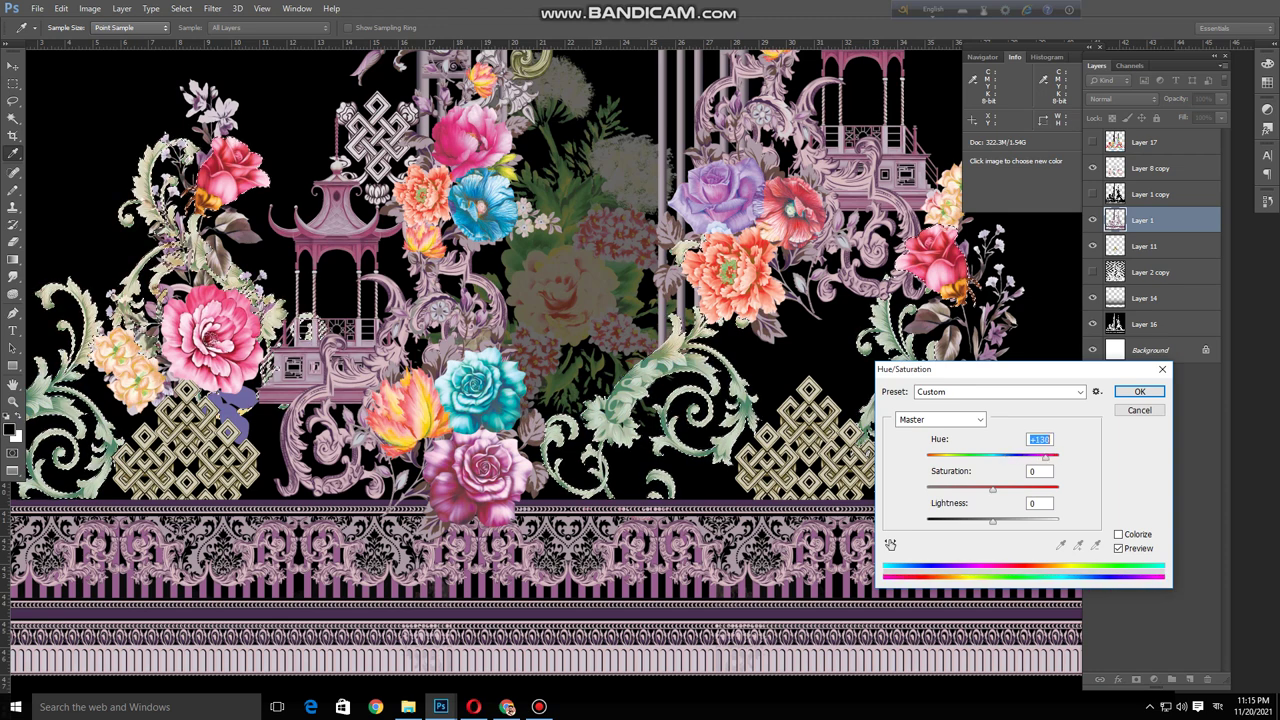
click(1139, 391)
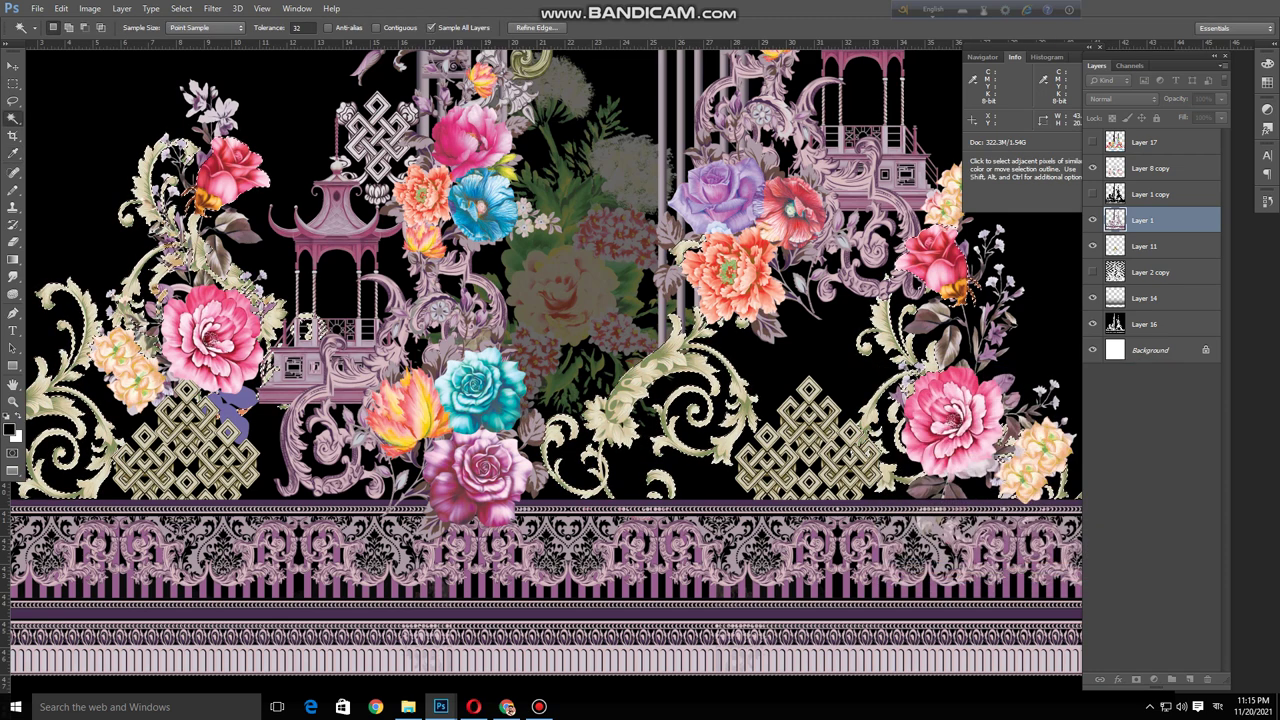
Turn the selected scrolls golden with Color Balance, setting the midtones to red +100 and yellow -100
key(ctrl+b)
drag(951, 465, 825, 474)
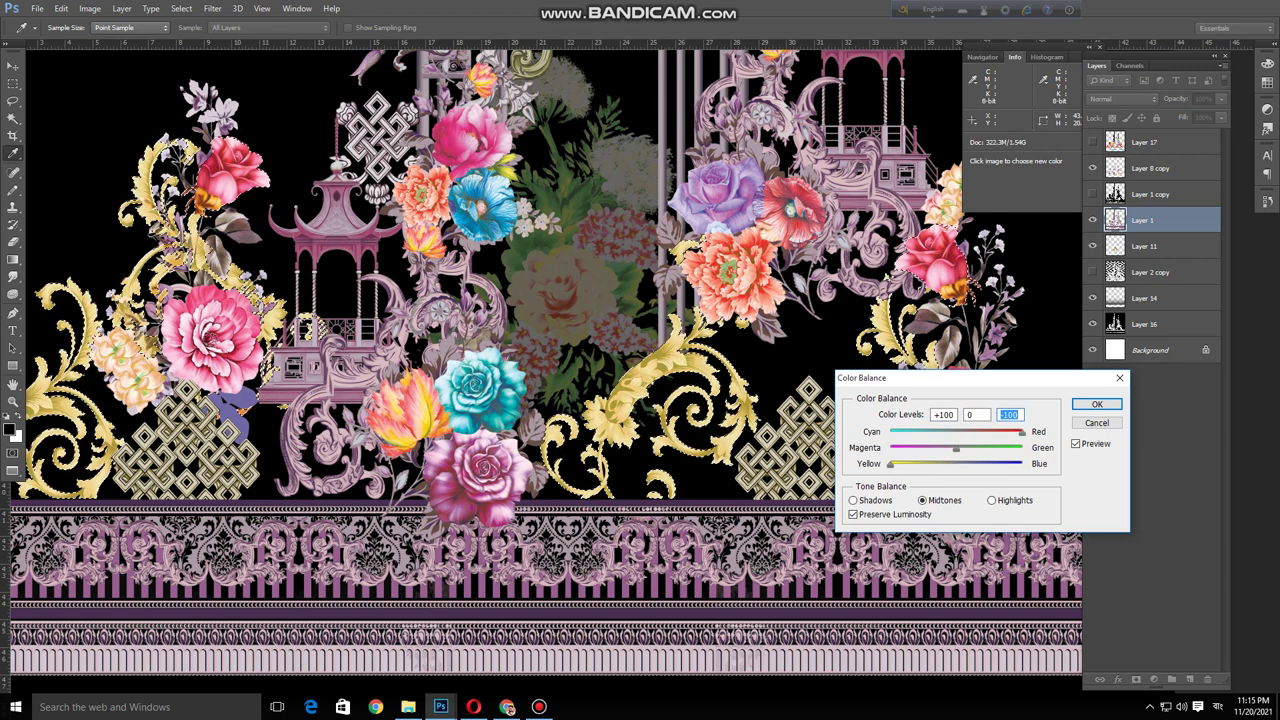
click(1097, 404)
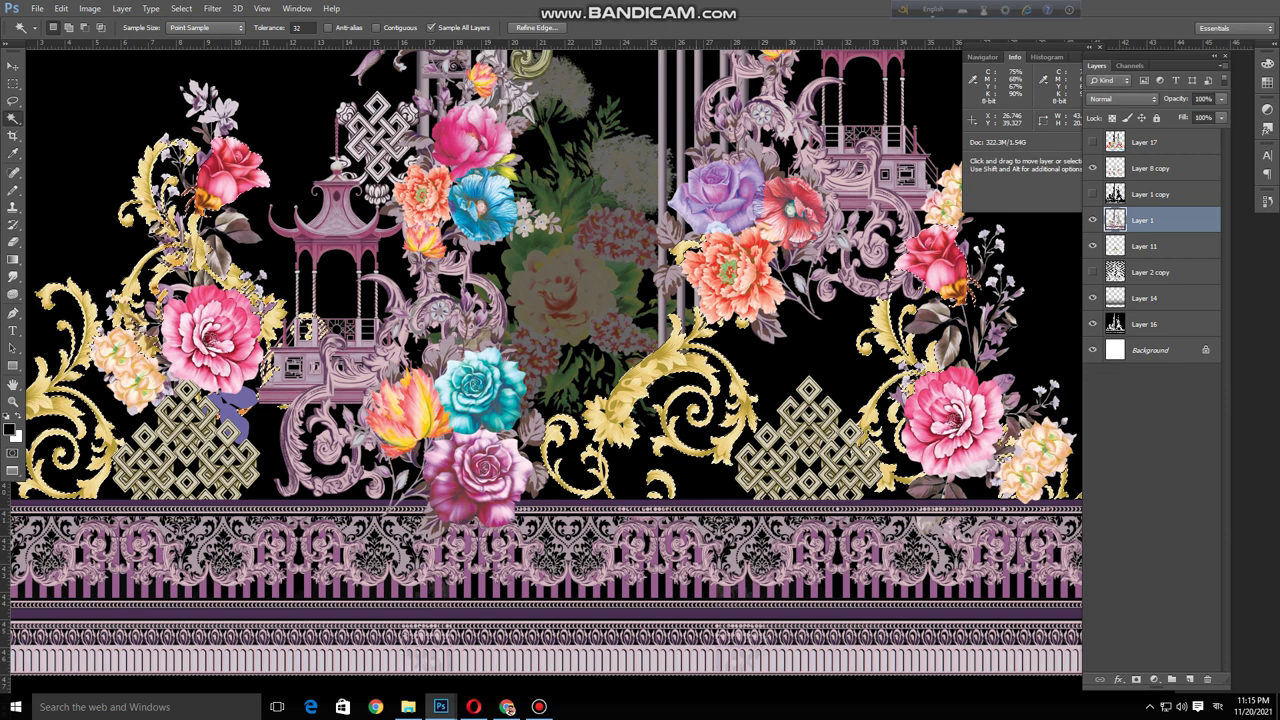
Shift the golden scrolls' hue to a warm light orange with Hue/Saturation and clear the selection
key(ctrl+u)
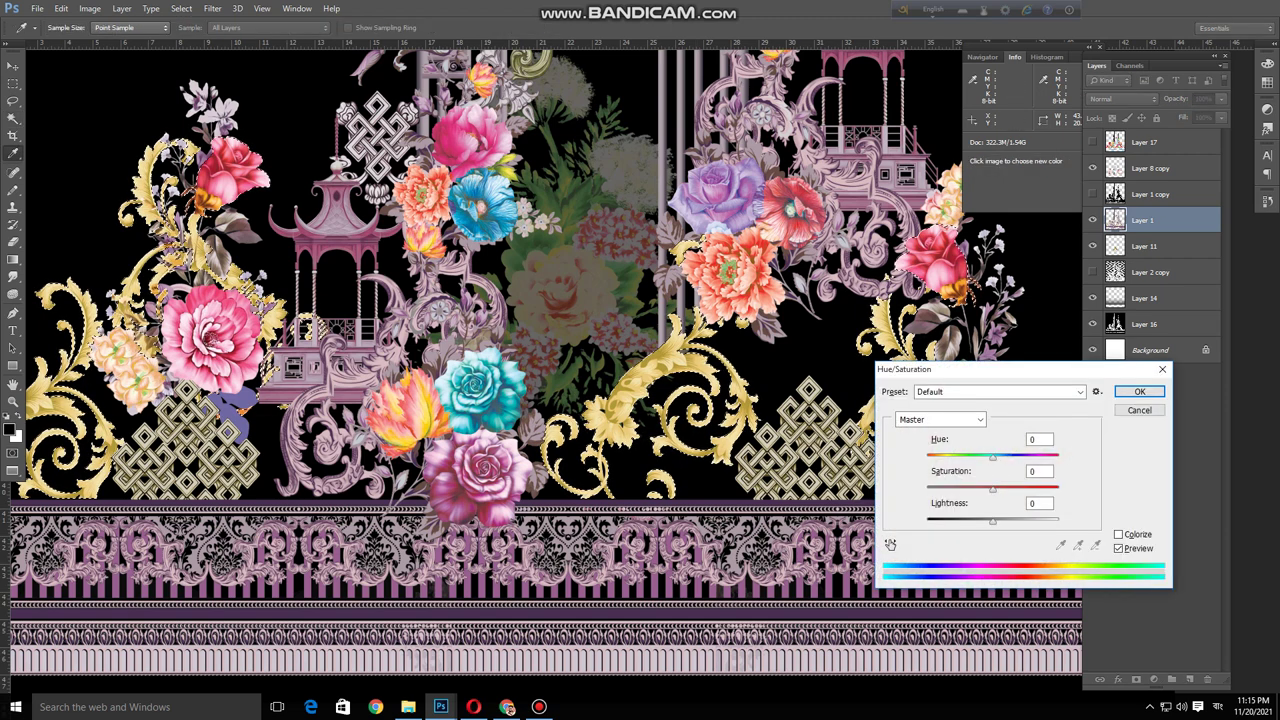
drag(993, 458, 957, 458)
key(shift+Up)
key(shift+Up)
key(shift+Up)
key(shift+Up)
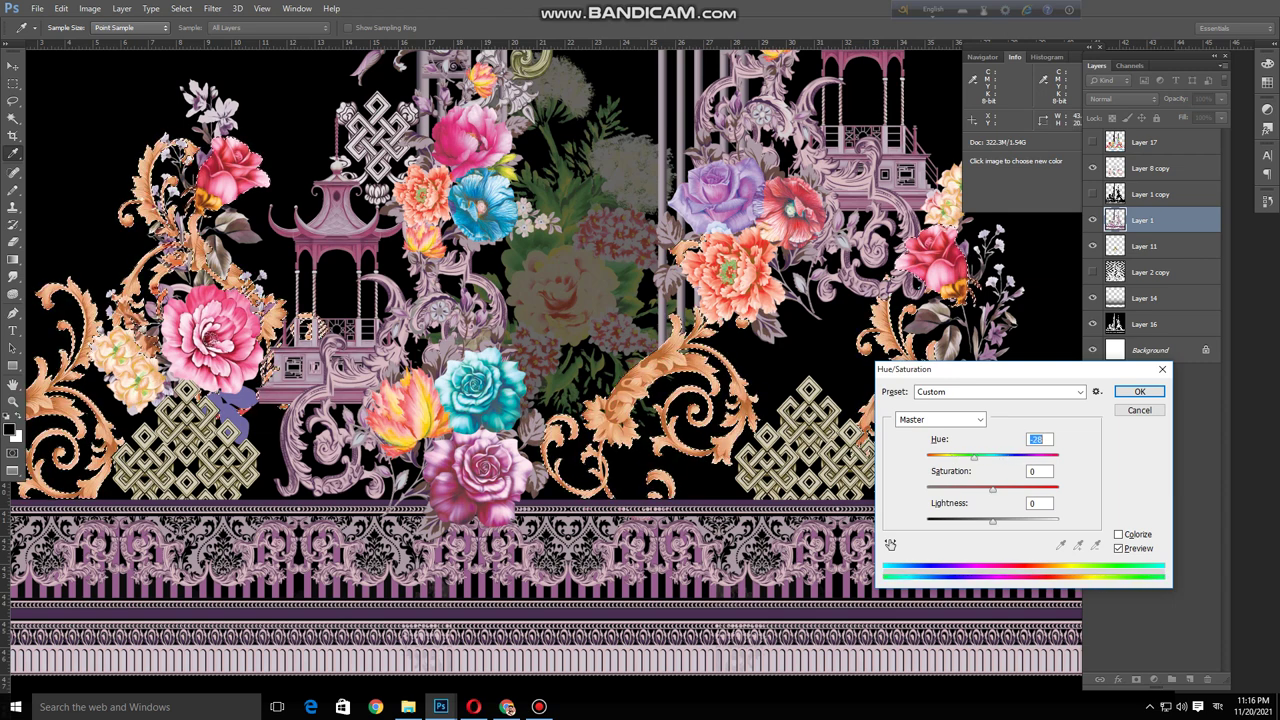
key(Return)
key(w)
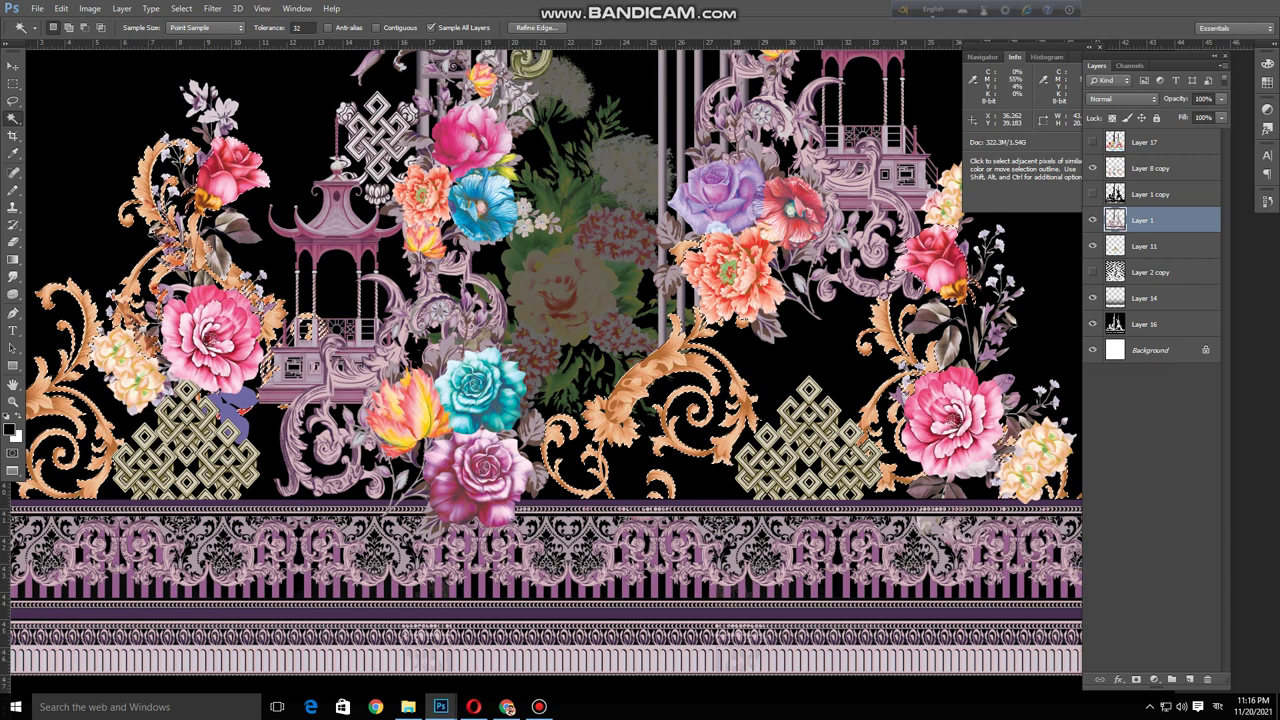
key(ctrl+d)
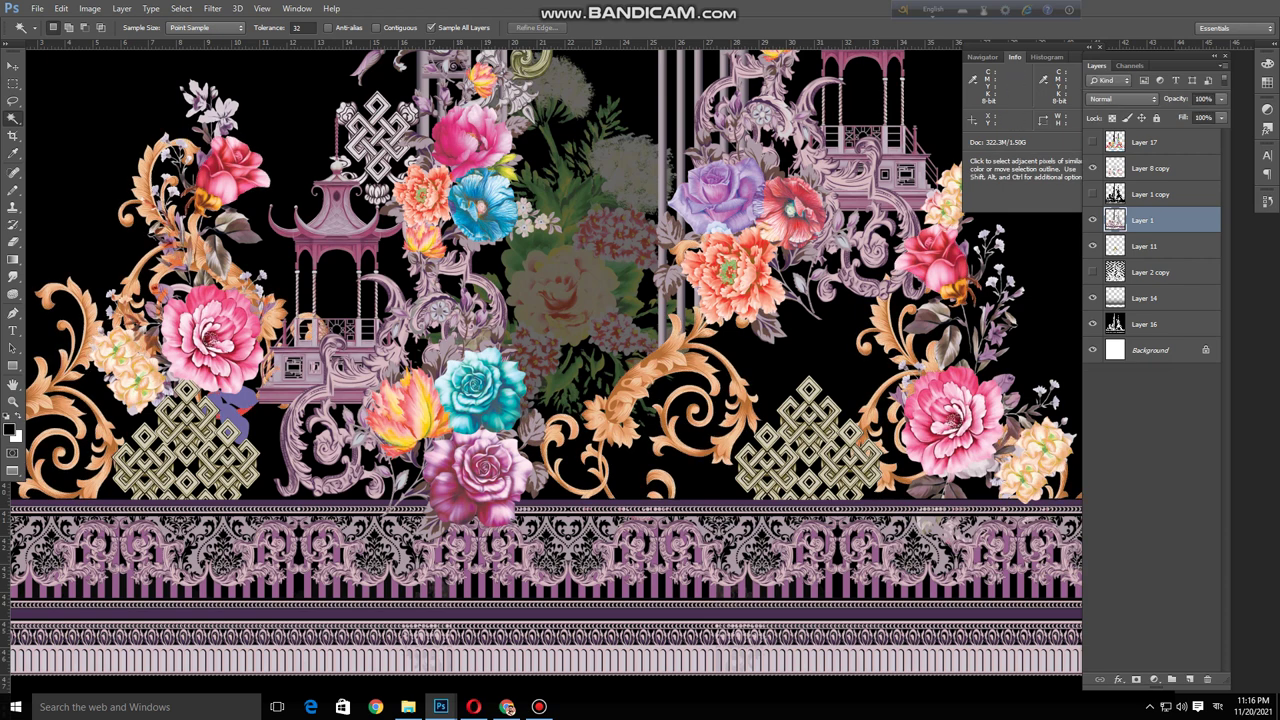
Select all green shapes on flat-colour Layer 17 with the Magic Wand and hide that layer
click(1093, 194)
click(1093, 142)
click(1146, 142)
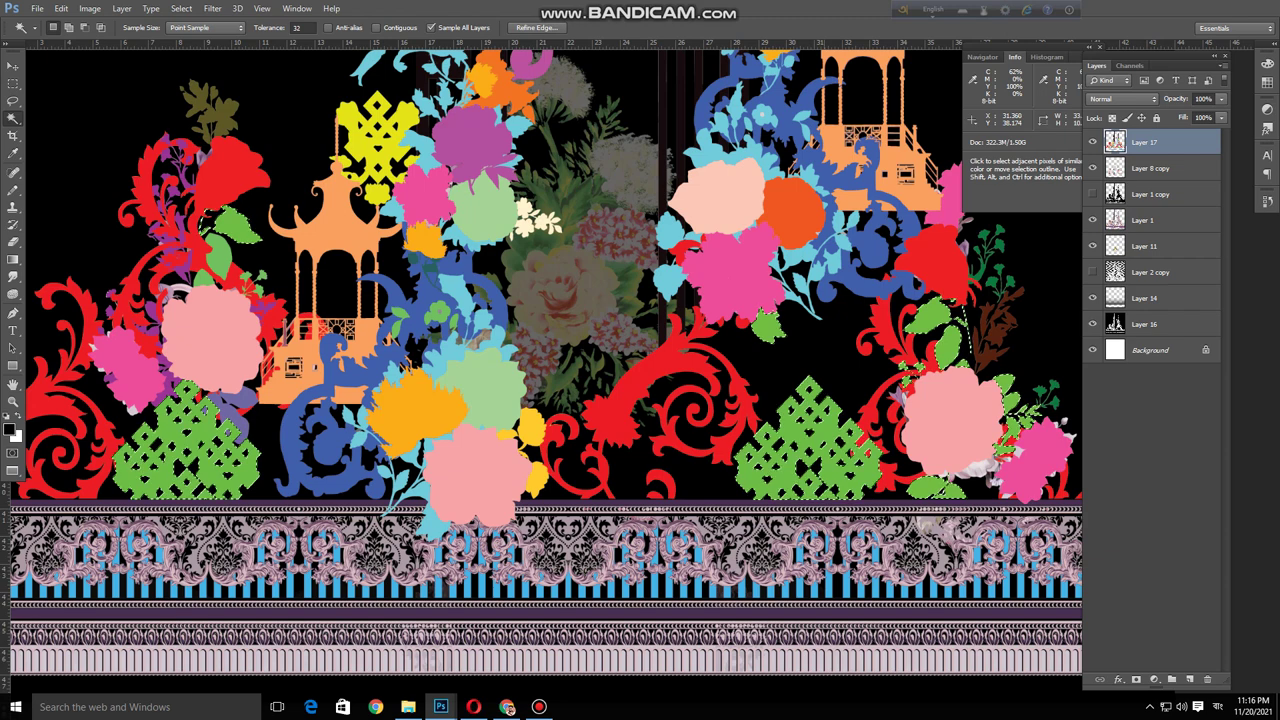
click(1092, 142)
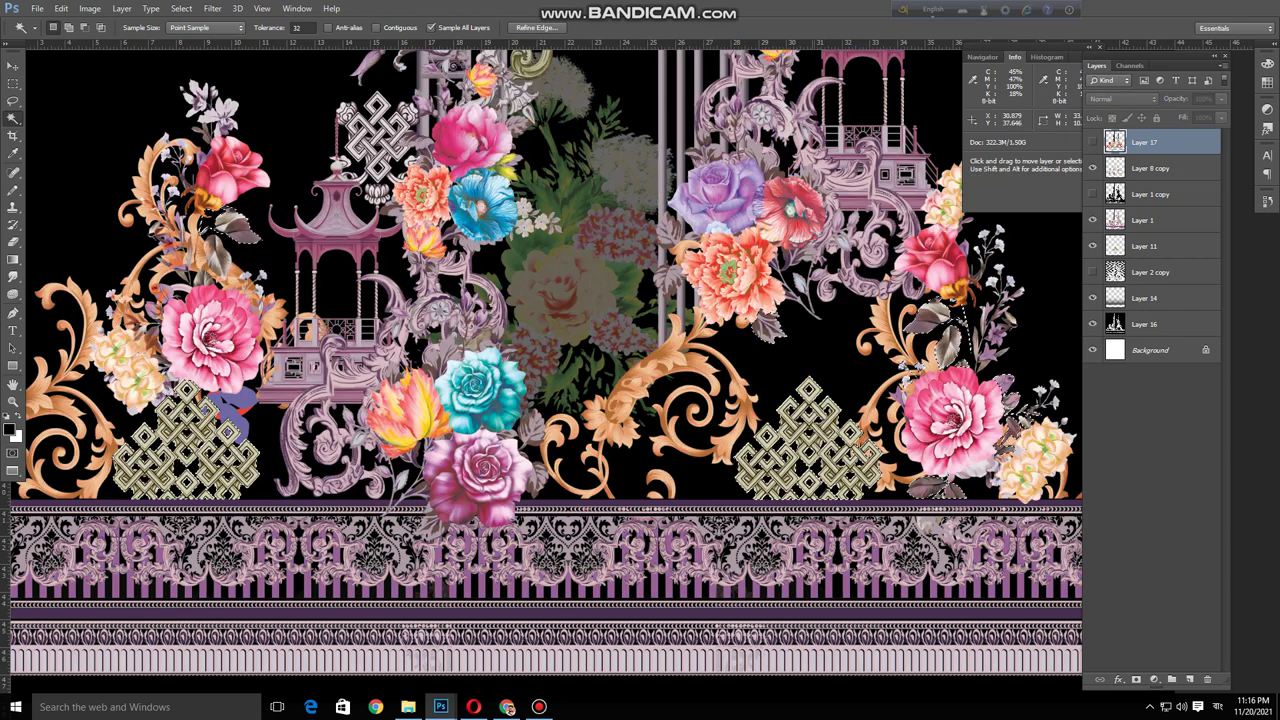
Make Layer 8 copy active and shift the hue of the selected lattice knots to +101 with Hue/Saturation
ctrl+right_click(818, 411)
click(832, 421)
key(ctrl+u)
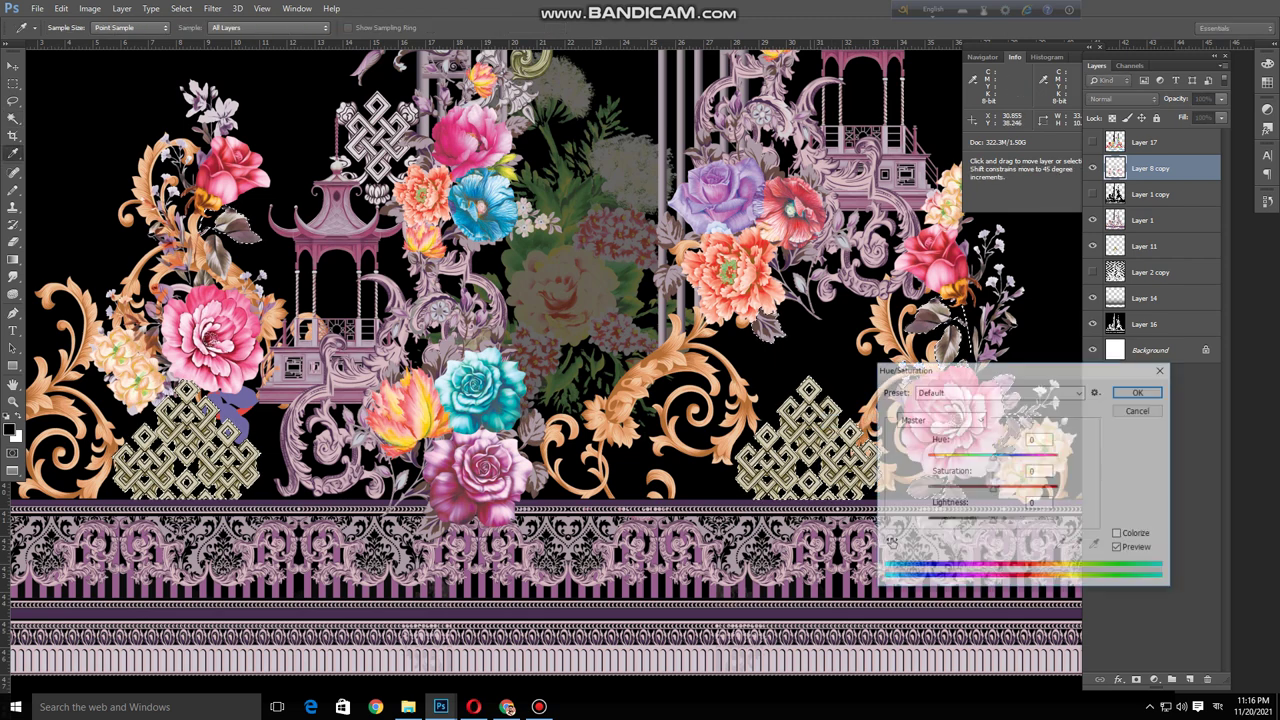
drag(988, 457, 967, 457)
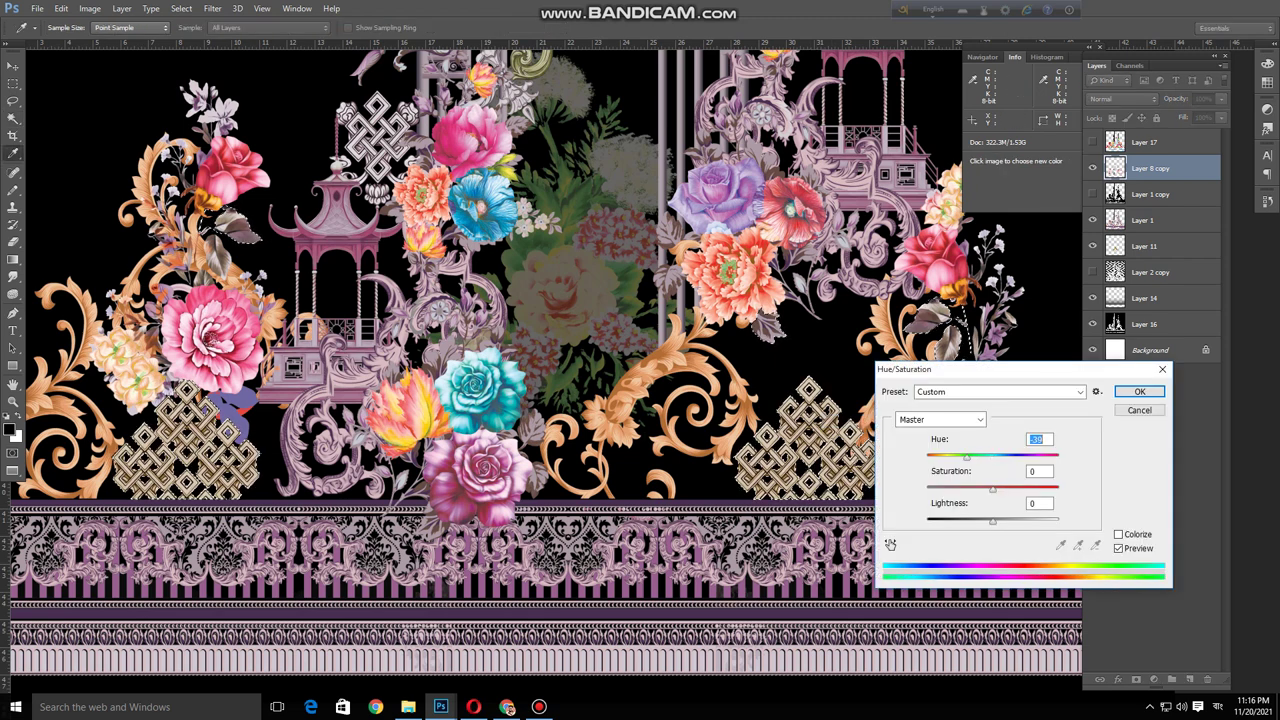
key(shift+Down)
key(shift+Down)
key(shift+Down)
key(shift+Down)
key(shift+Down)
key(shift+Down)
key(shift+Down)
key(shift+Down)
key(shift+Down)
key(shift+Down)
key(shift+Down)
key(shift+Down)
key(shift+Down)
key(shift+Up)
key(shift+Up)
key(shift+Up)
key(shift+Up)
key(shift+Up)
key(shift+Up)
key(shift+Up)
key(shift+Up)
key(shift+Up)
key(shift+Up)
key(shift+Up)
key(shift+Up)
key(shift+Up)
key(shift+Up)
key(shift+Up)
key(shift+Up)
key(shift+Up)
key(shift+Up)
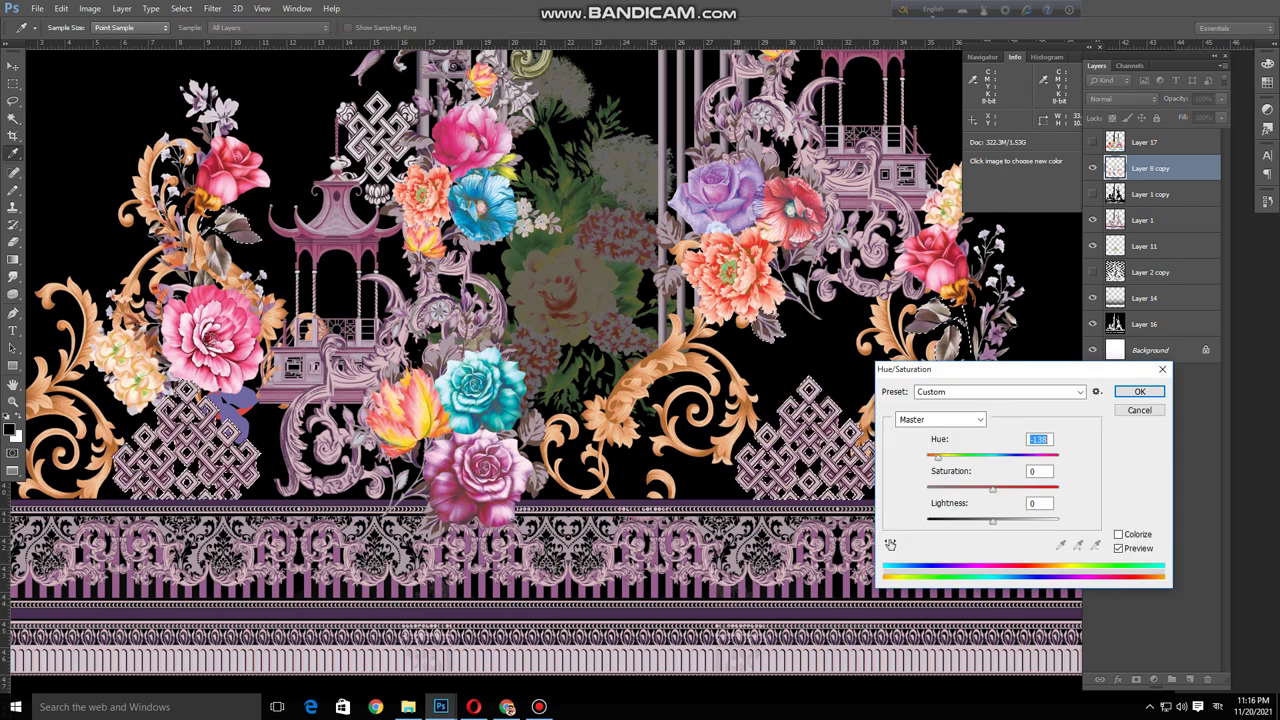
key(shift+Up)
key(shift+Up)
key(shift+Up)
key(shift+Up)
key(shift+Up)
key(shift+Up)
key(shift+Up)
key(shift+Up)
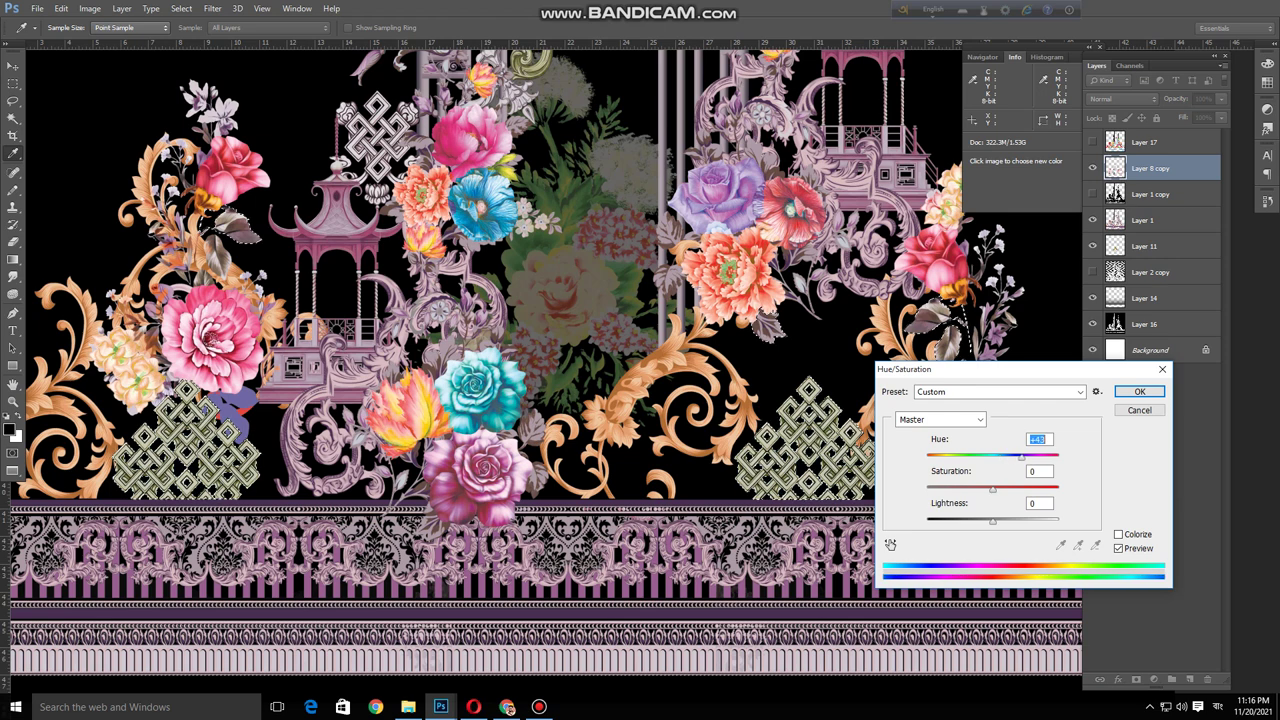
Raise the lattice knots' saturation to +82 and apply the Hue/Saturation adjustment
key(Tab)
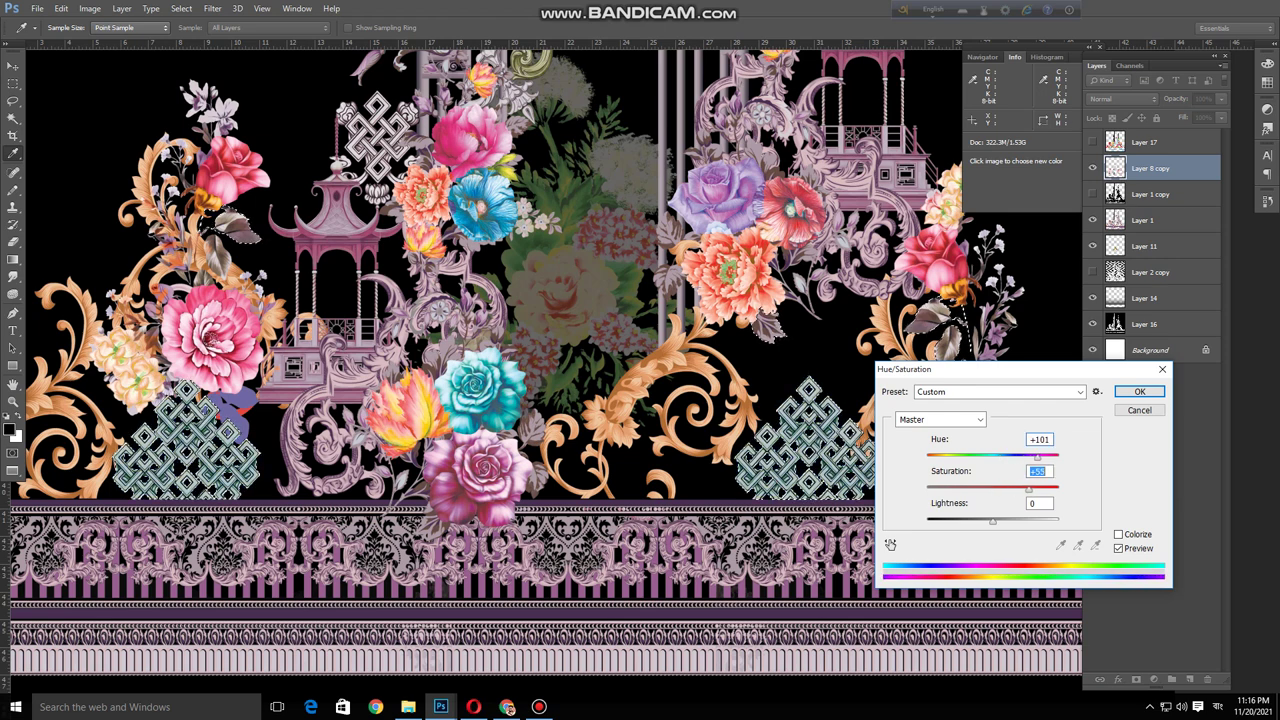
key(shift+Up)
key(shift+Up)
key(shift+Up)
key(shift+Up)
key(shift+Up)
key(shift+Up)
key(shift+Up)
key(shift+Up)
key(shift+Up)
key(shift+Up)
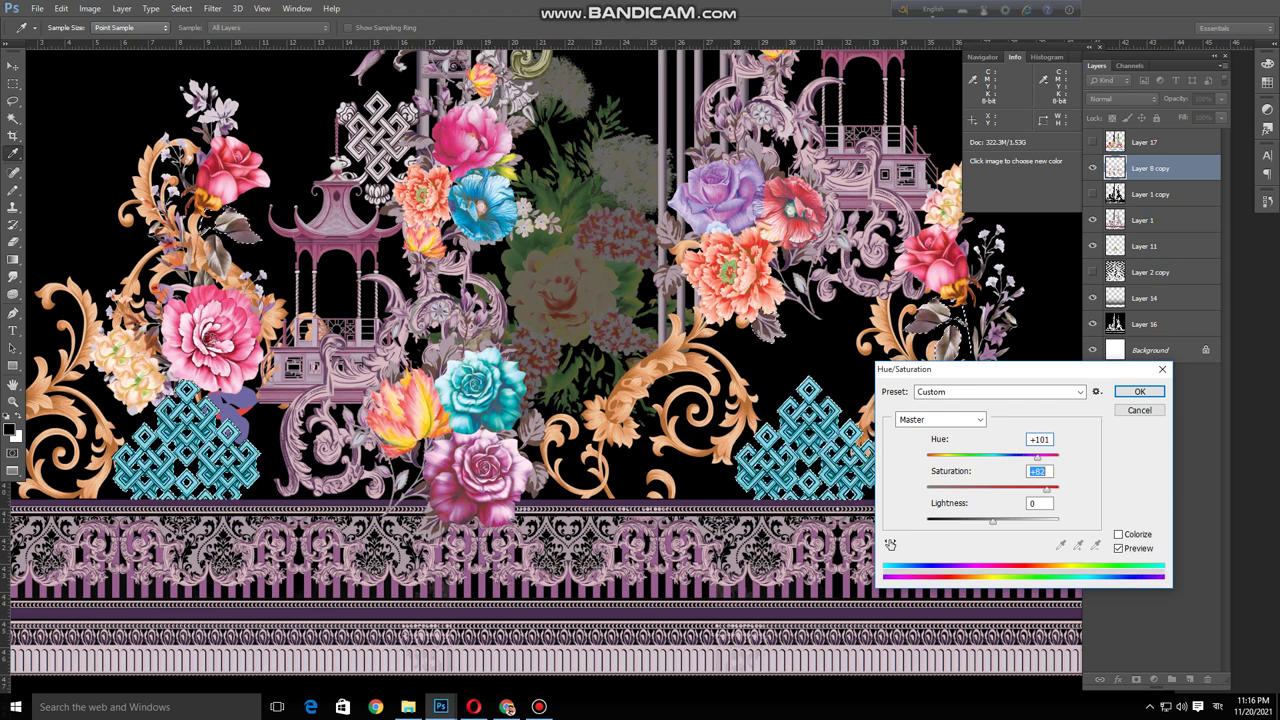
key(Return)
key(Return)
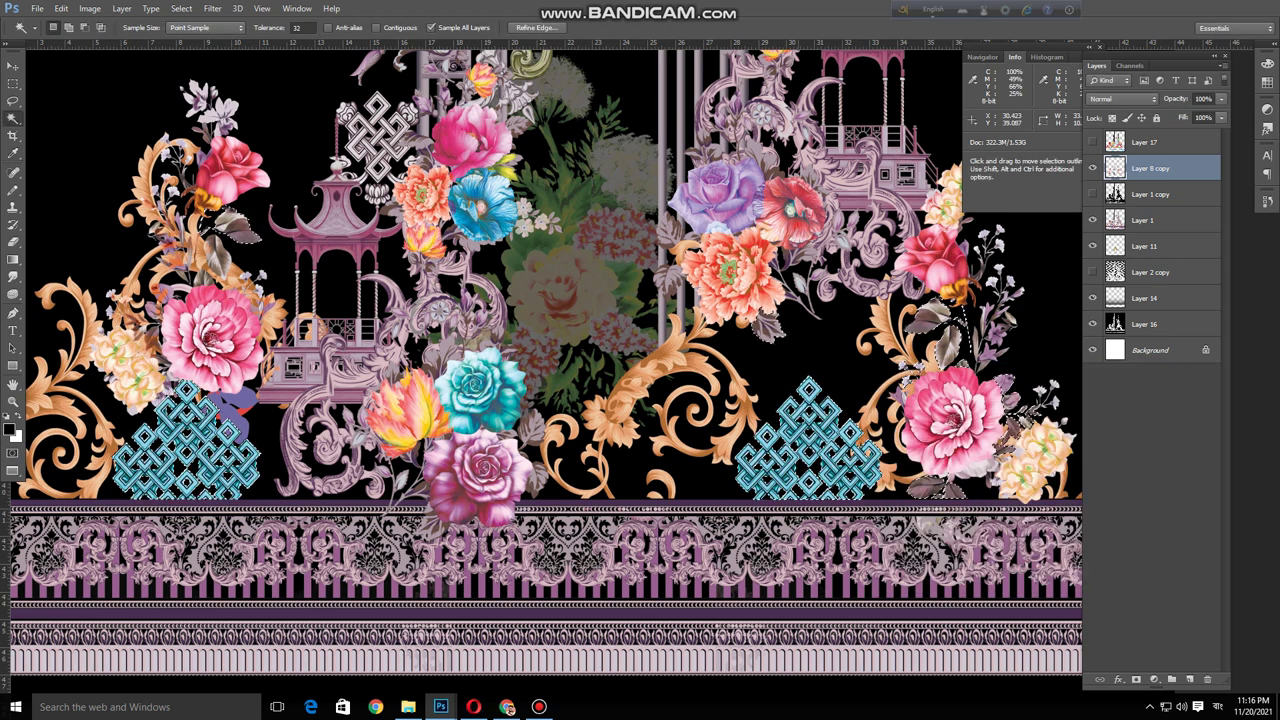
Select all light-orange pagoda shapes on flat-colour Layer 17 with the Magic Wand and hide that layer
scroll(720, 463, down, 2)
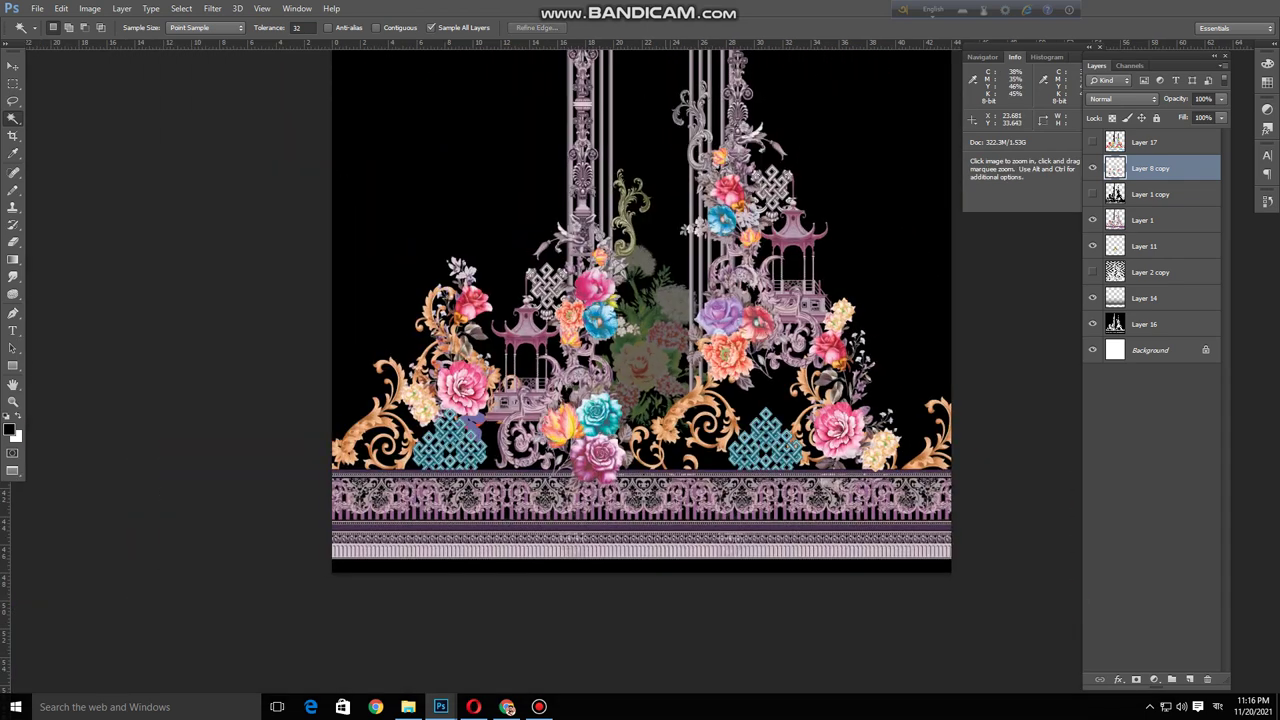
scroll(630, 408, up, 3)
scroll(545, 370, down, 4)
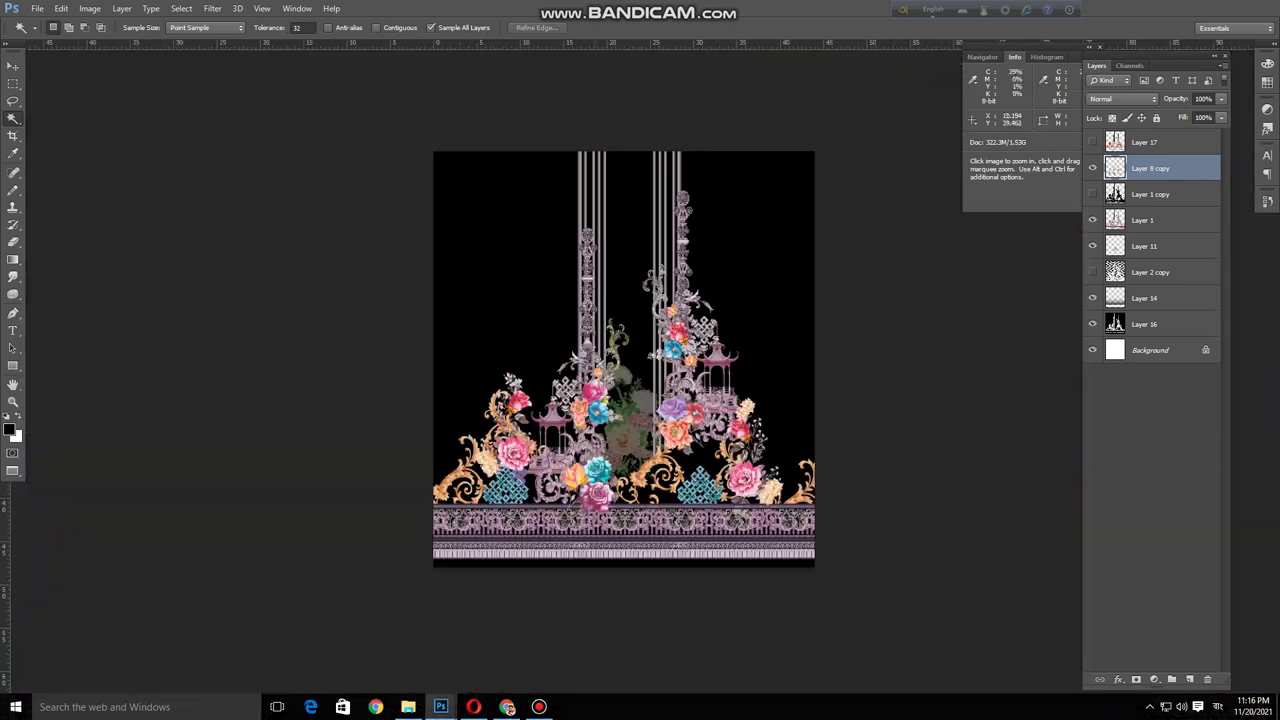
drag(680, 350, 712, 350)
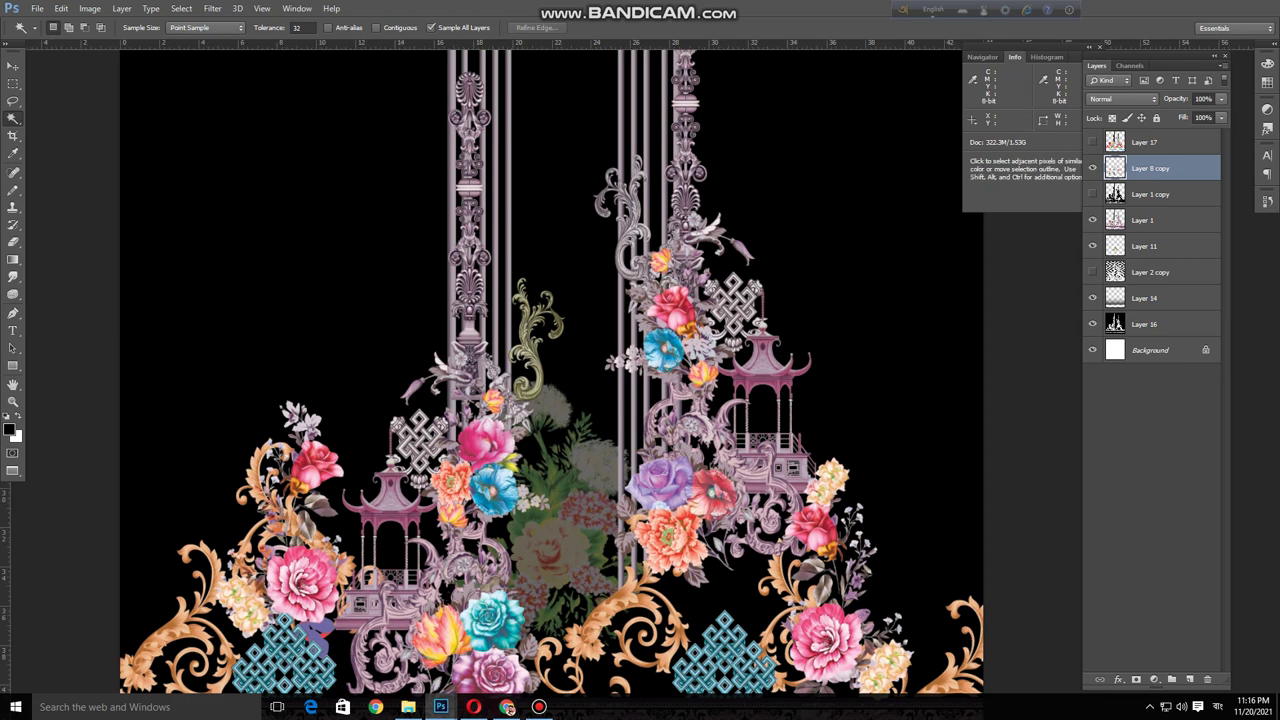
click(1092, 142)
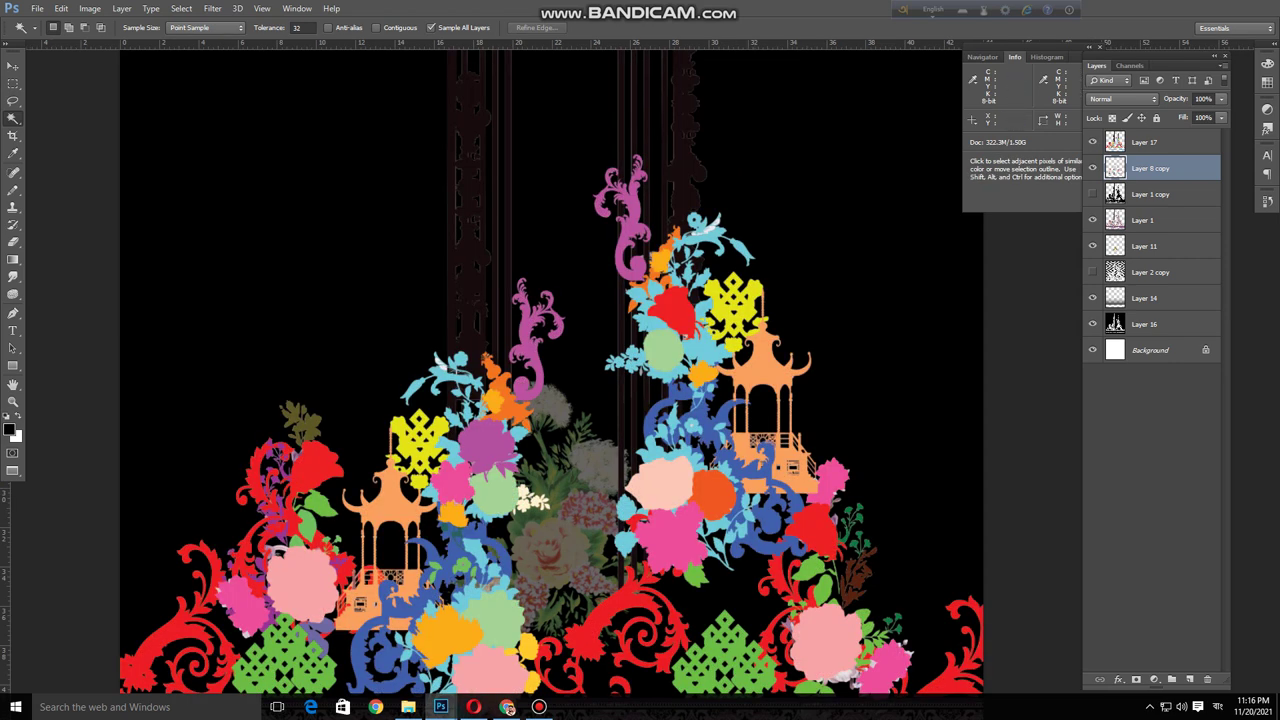
click(1146, 142)
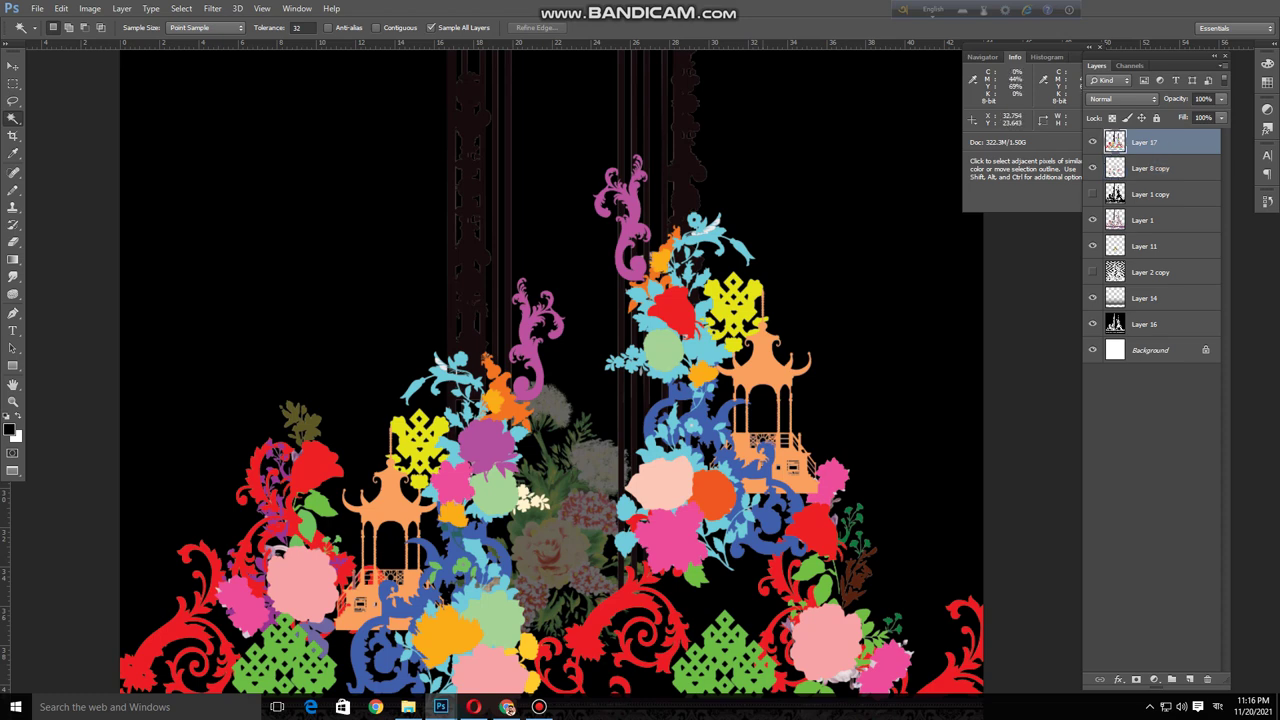
click(1092, 142)
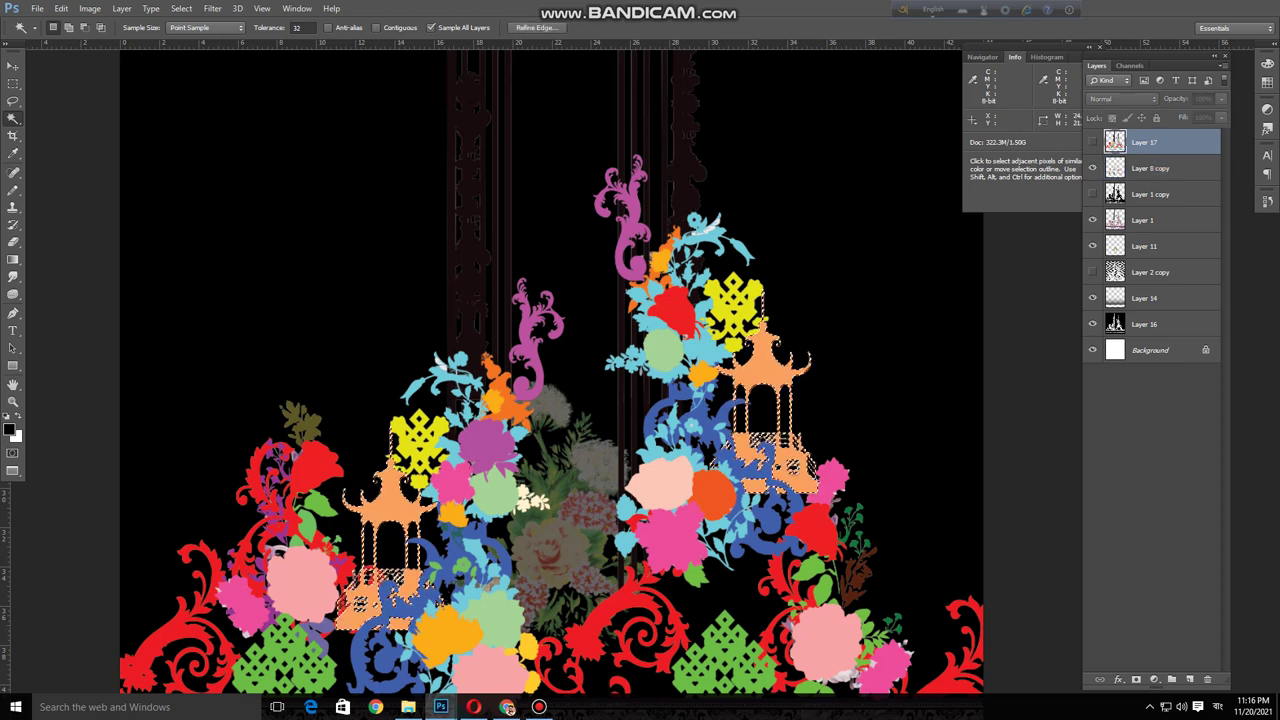
Make Layer 1 active and shift the selected pagodas' hue to a golden brown with Hue/Saturation
ctrl+right_click(775, 358)
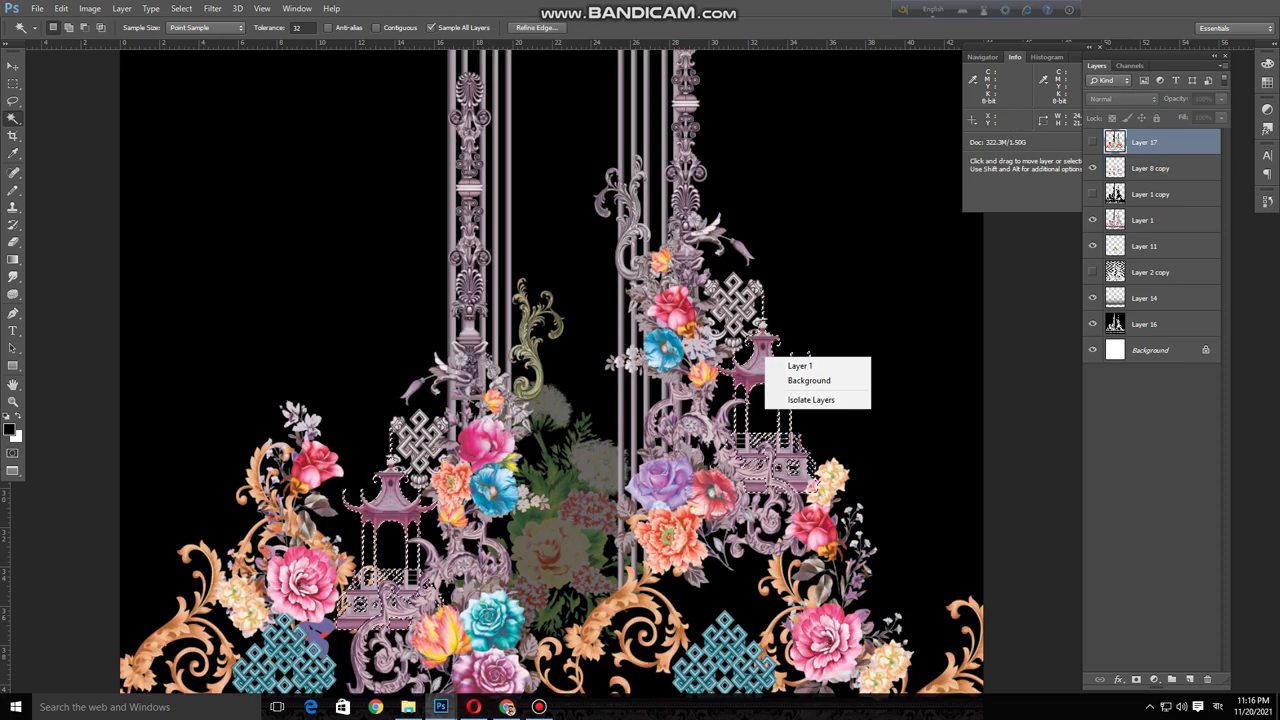
click(792, 366)
key(ctrl+u)
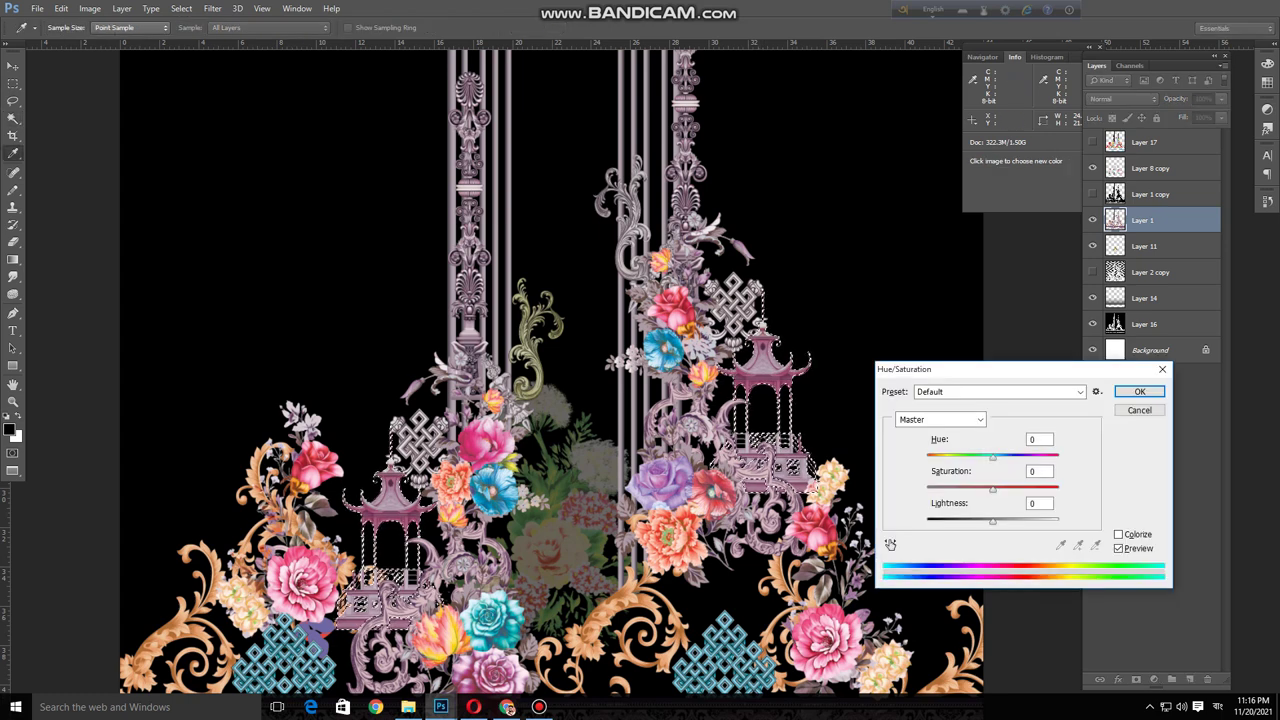
drag(993, 457, 1036, 457)
key(Return)
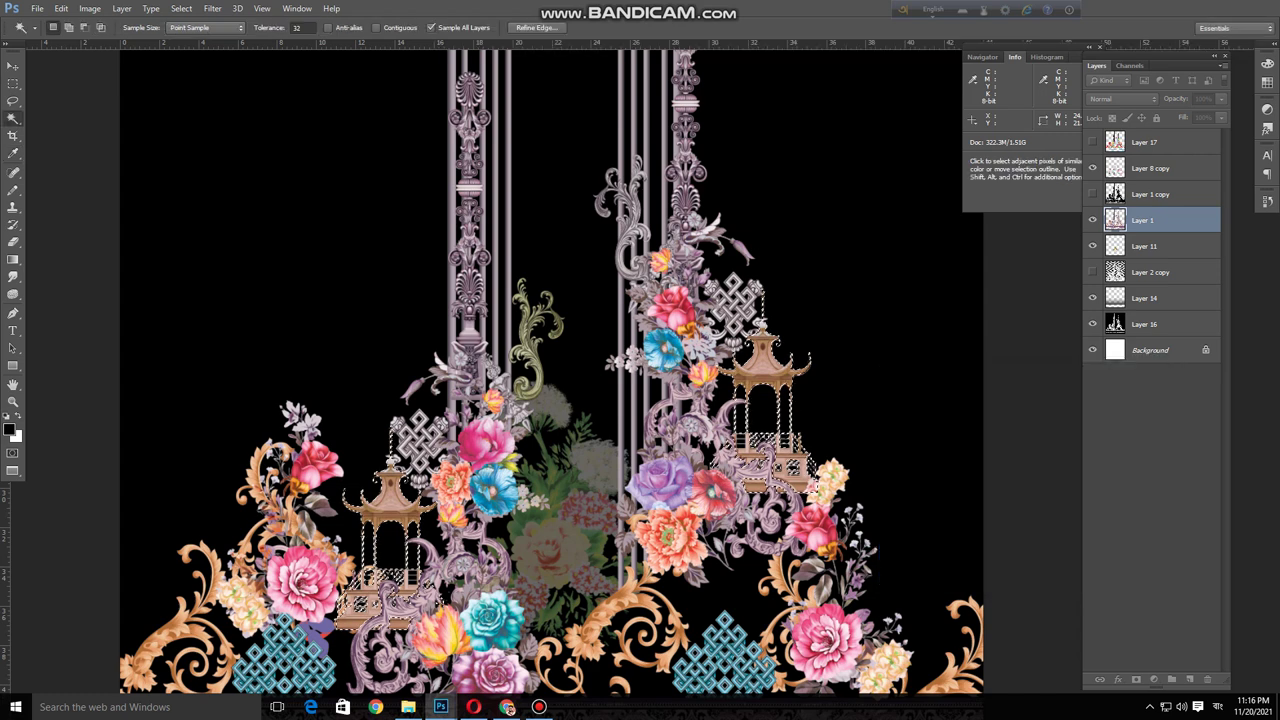
Brighten the selected pagodas to a pale cream-gold with Curves
key(ctrl+m)
mouse_move(258, 434)
mouse_down()
mouse_move(244, 421)
mouse_move(271, 450)
mouse_up()
key(Return)
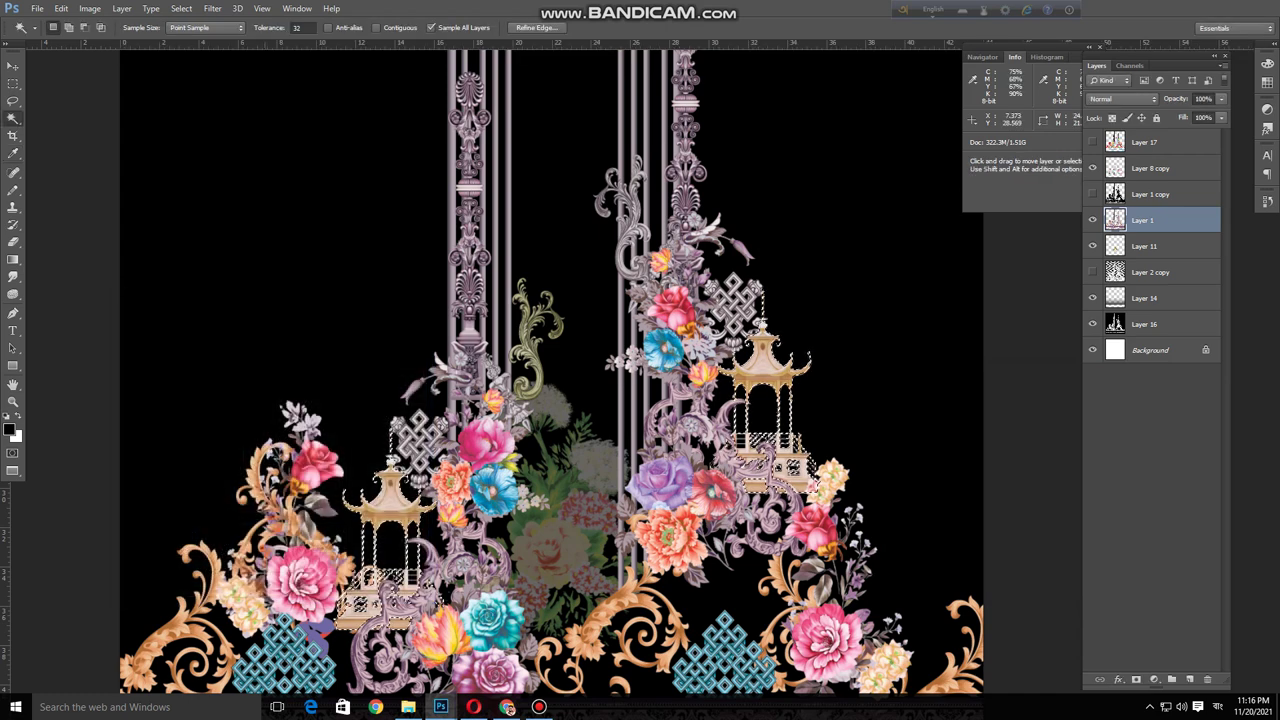
Warm the pagodas with Color Balance by setting the midtones to red +100, and clear the selection
key(ctrl+b)
text(100)
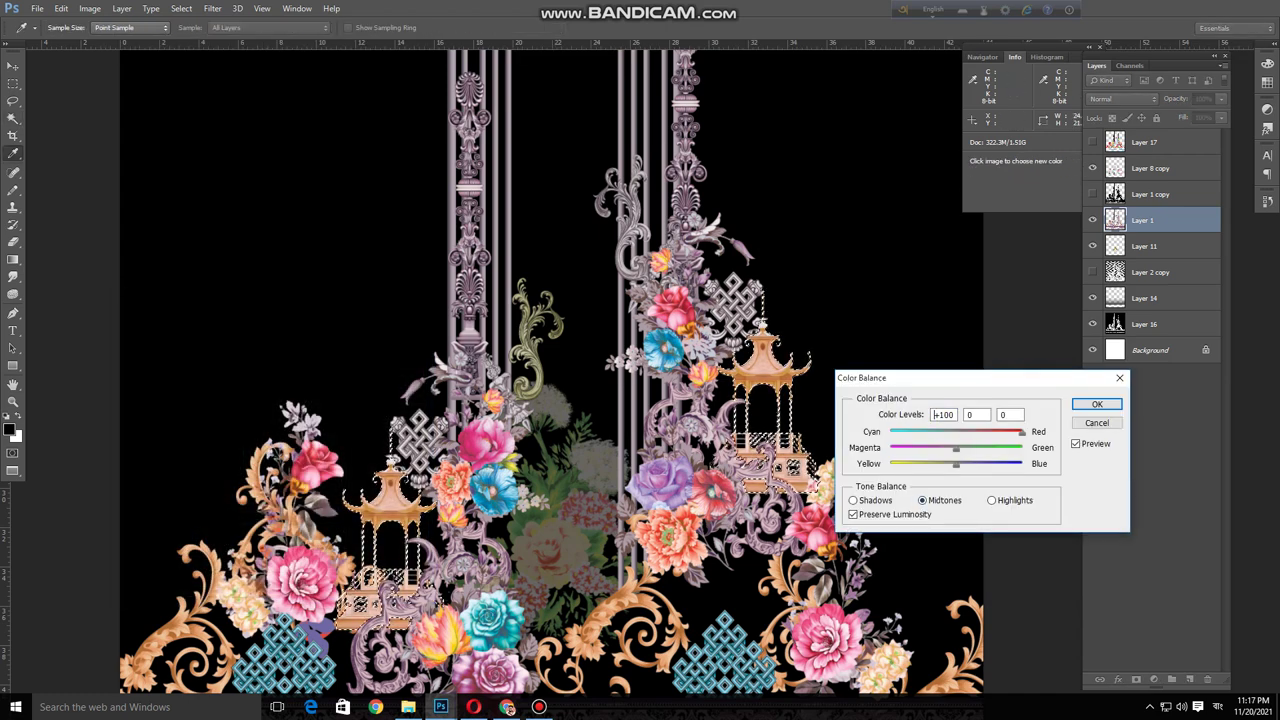
key(Return)
key(w)
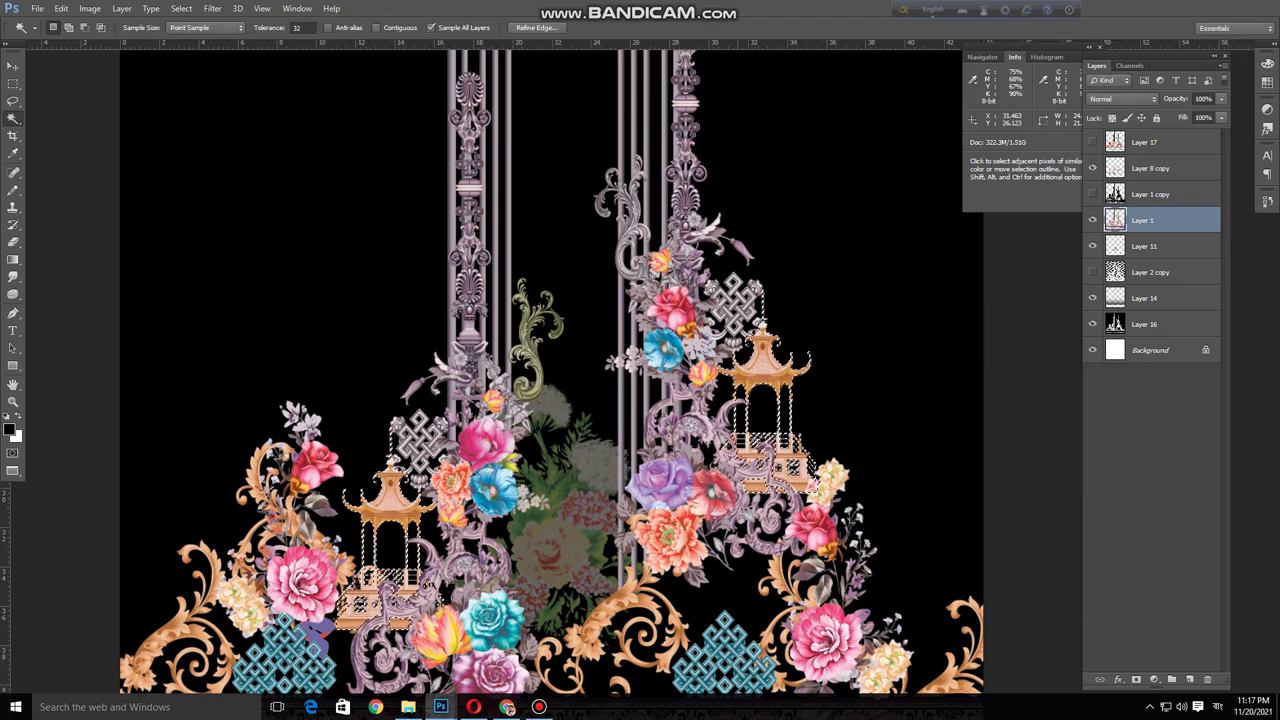
key(ctrl+d)
Clear the pagoda selection, show flat-colour Layer 17 and make it the active layer
mouse_move(728, 448)
mouse_down()
mouse_move(645, 468)
mouse_move(728, 468)
mouse_up()
key(ctrl+plus)
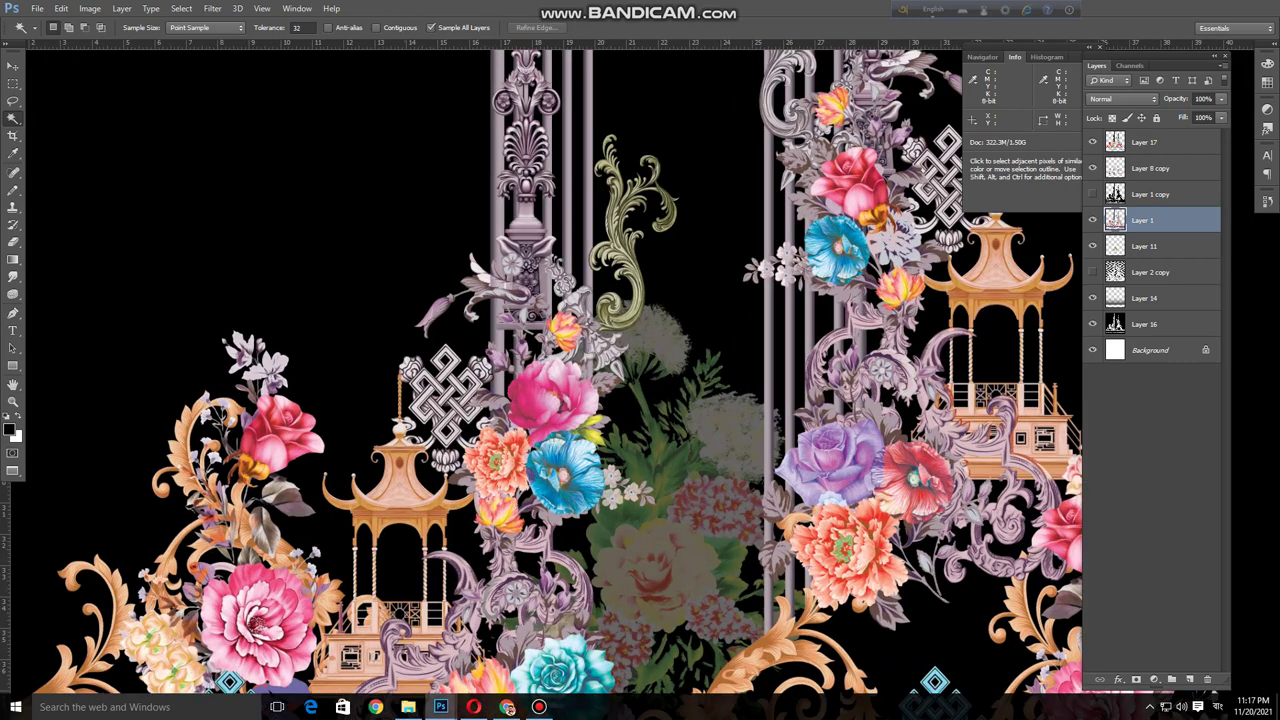
click(1093, 142)
click(1093, 142)
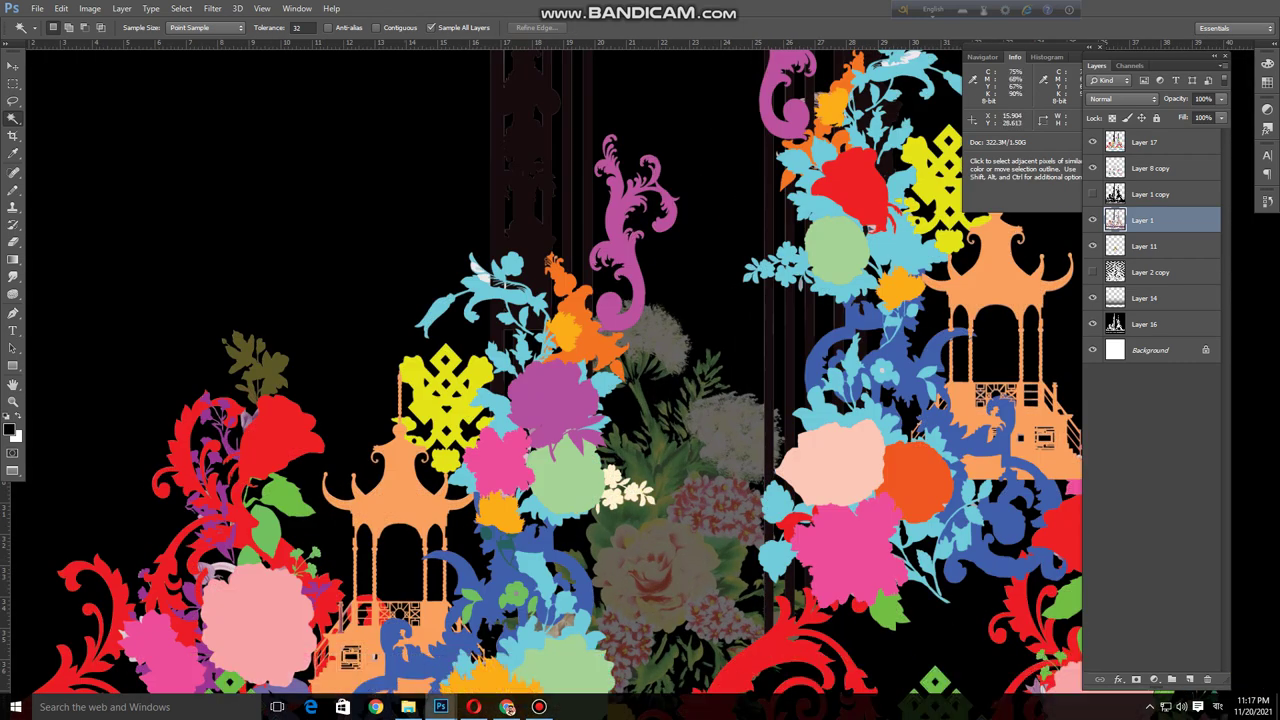
click(1146, 142)
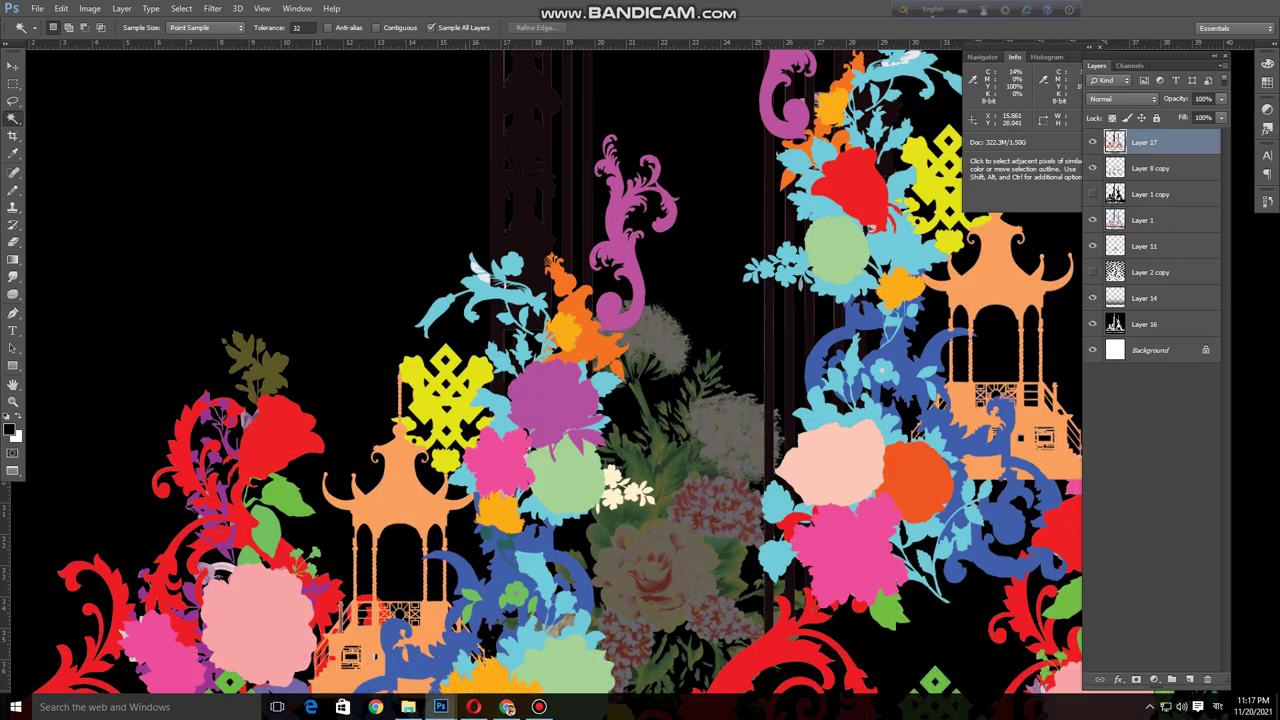
scroll(735, 340, down, 5)
scroll(680, 190, up, 5)
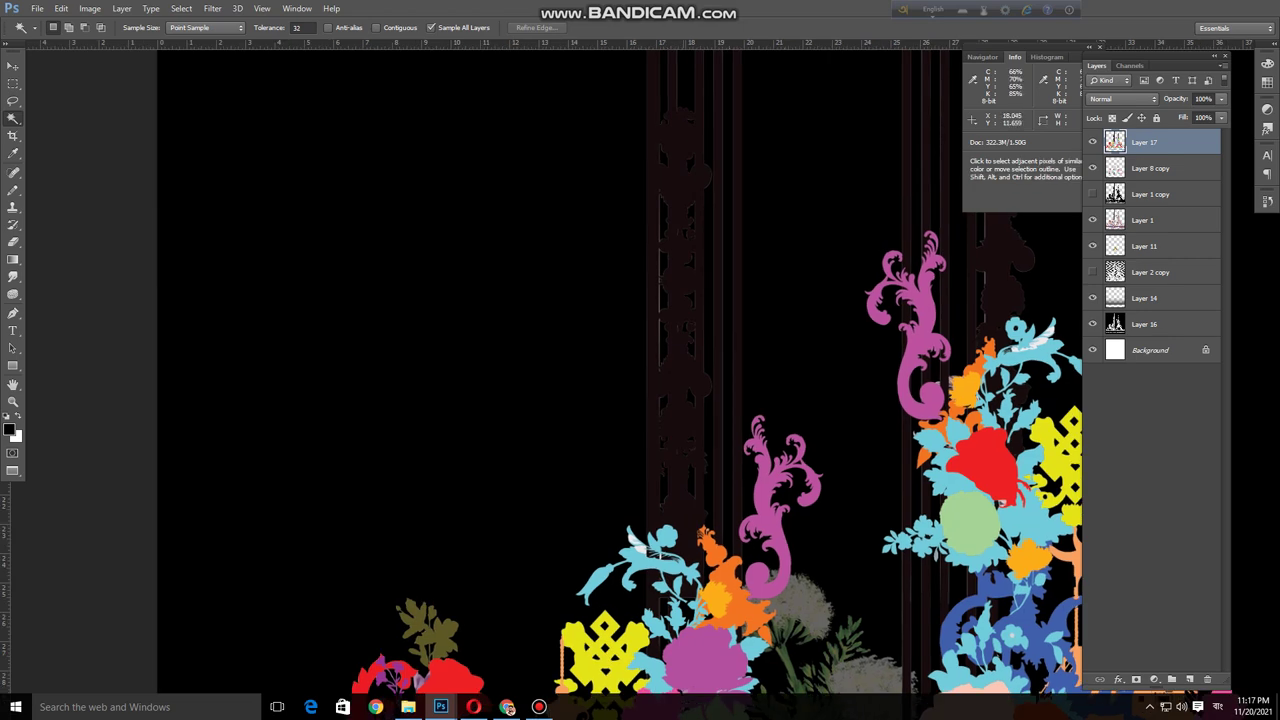
Try to select the dark pillar shapes on Layer 17 with the Magic Wand
click(687, 190)
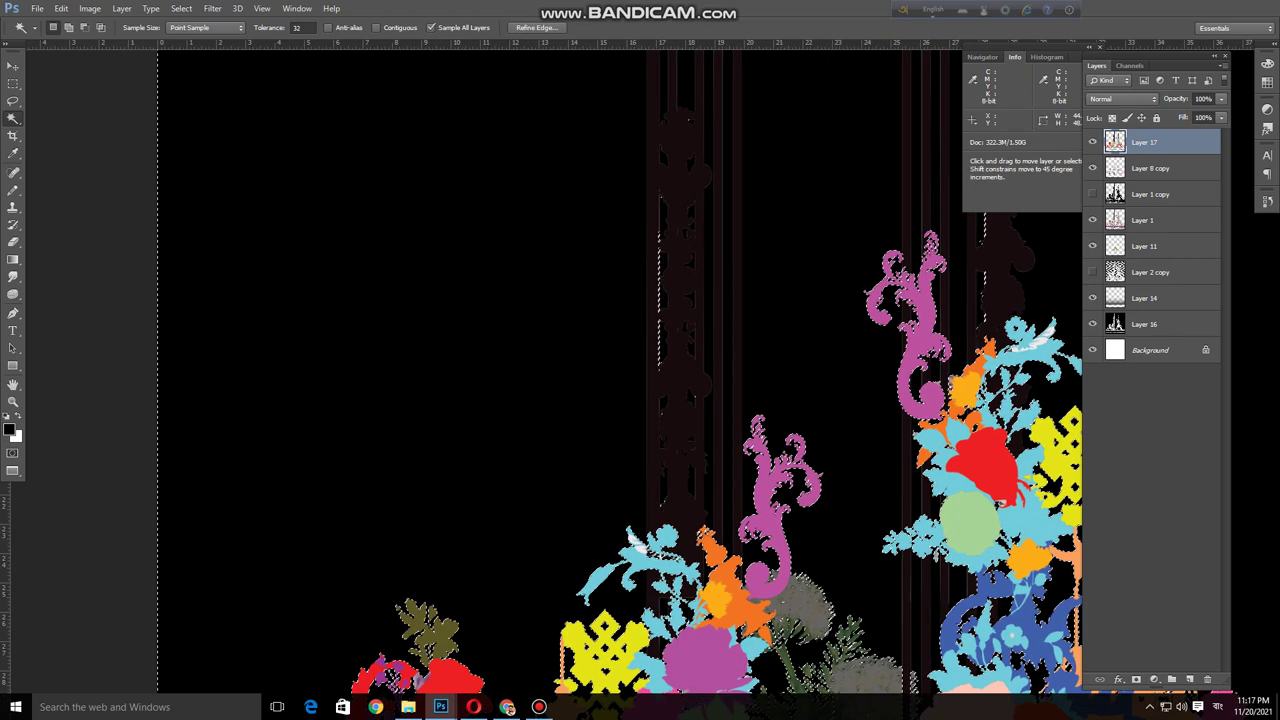
key(ctrl+d)
ctrl+right_click(677, 183)
click(685, 189)
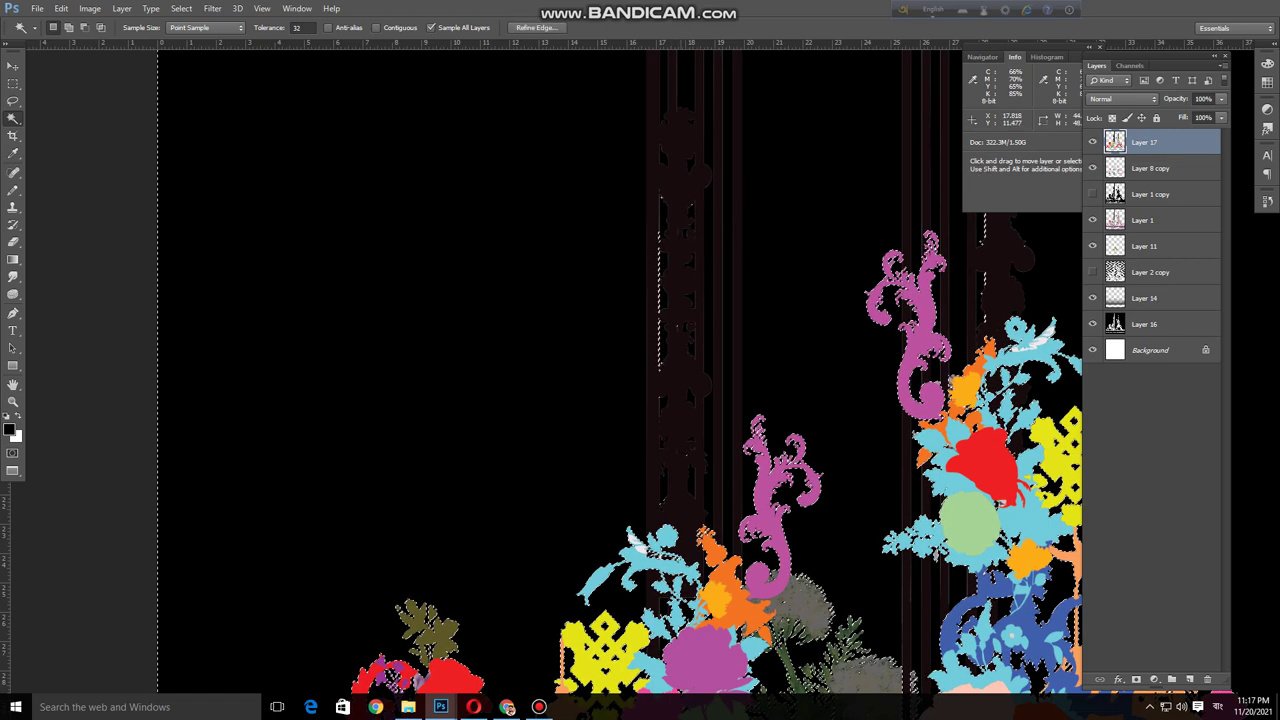
click(507, 707)
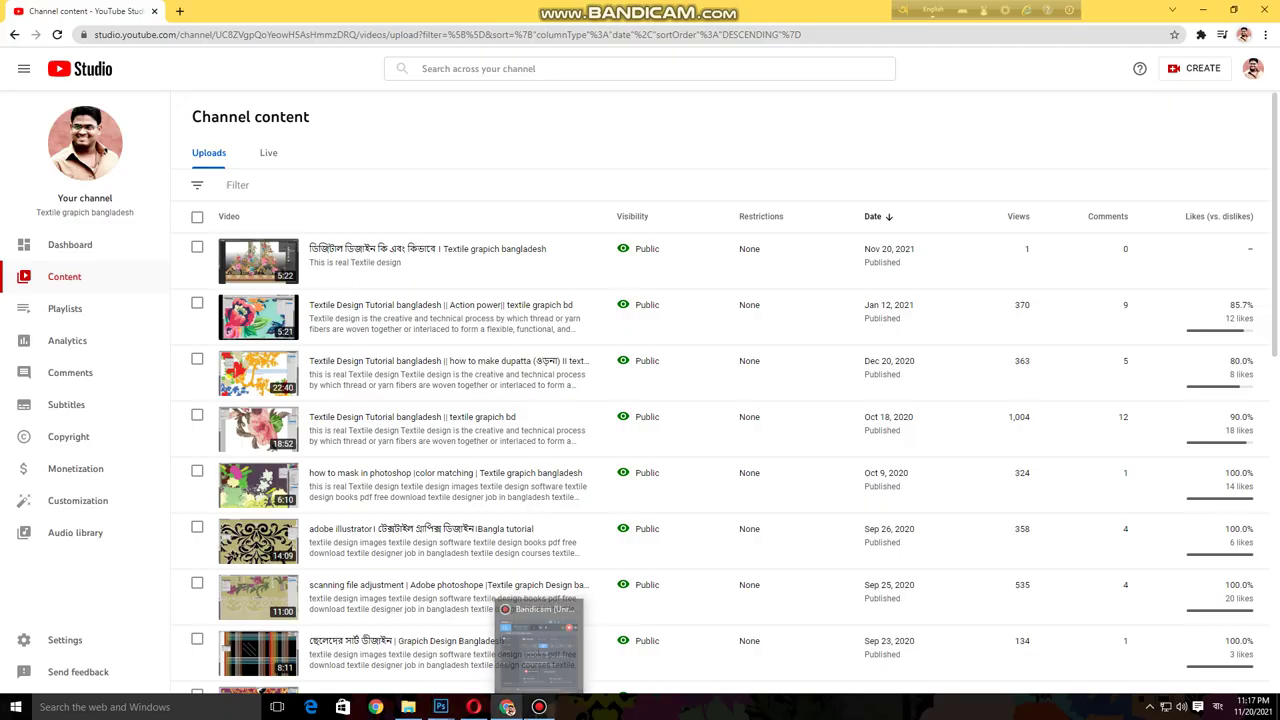
click(1203, 10)
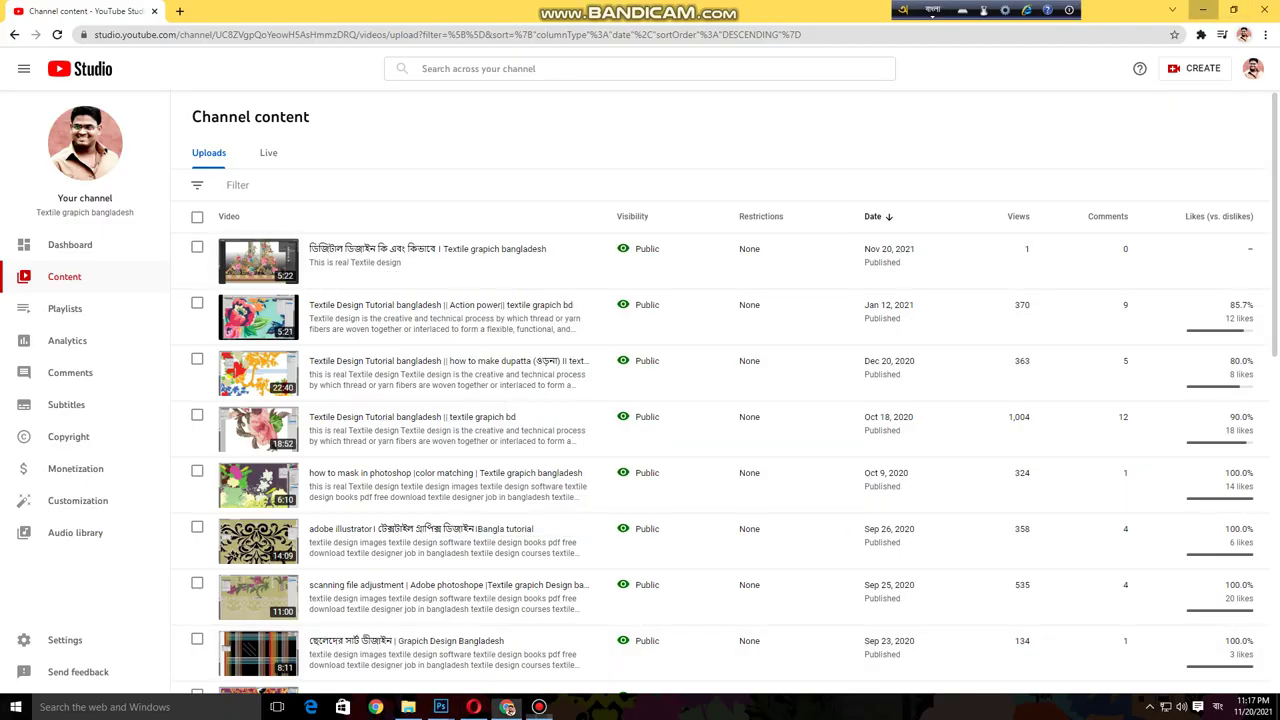
click(811, 166)
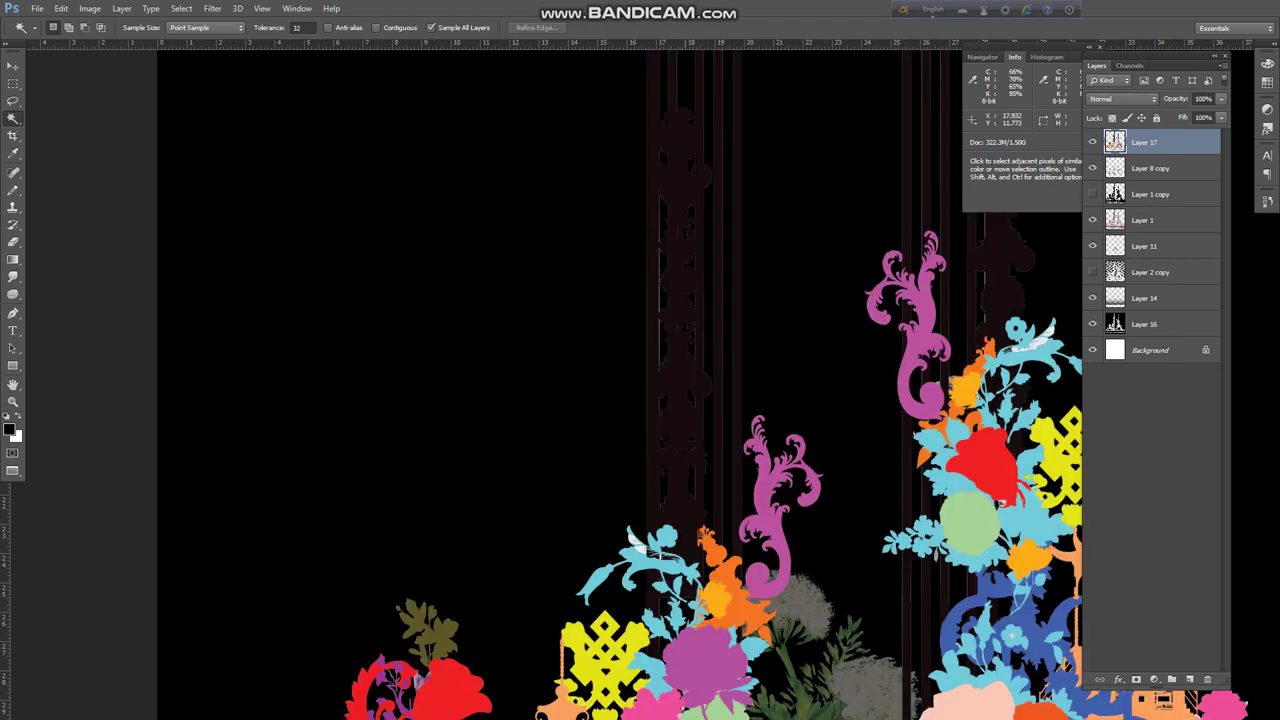
click(684, 194)
key(ctrl+h)
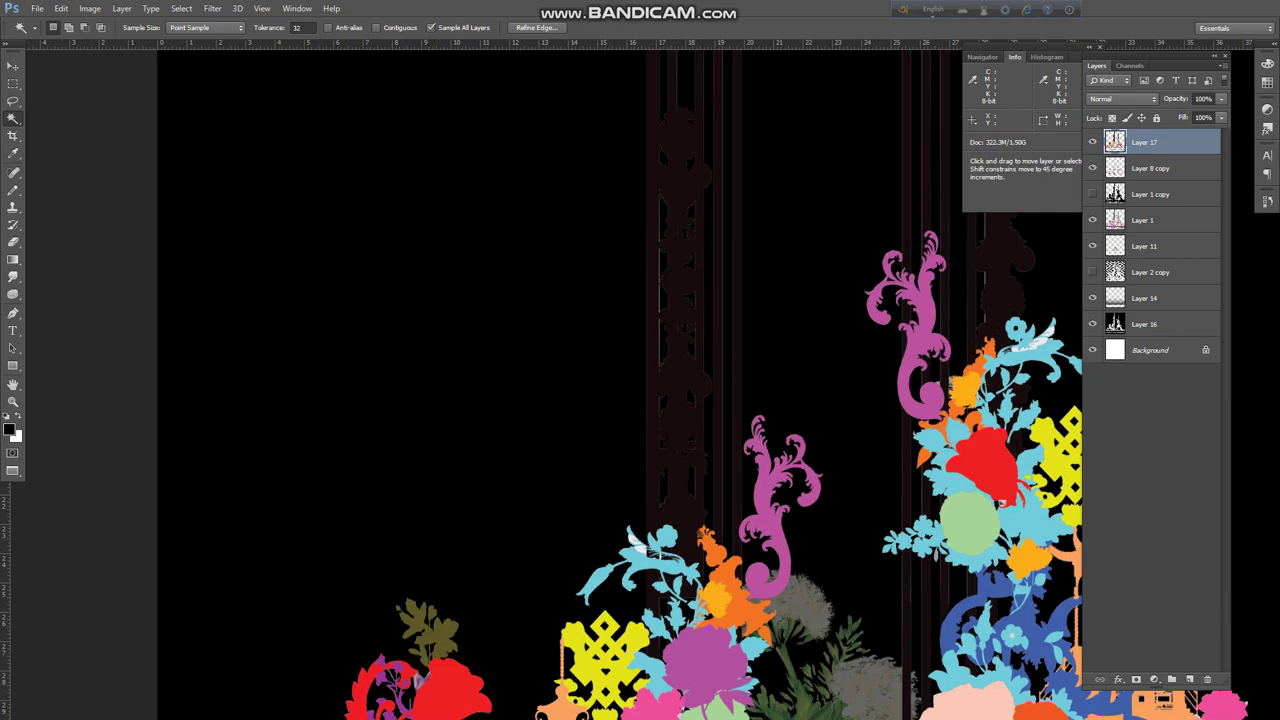
Hide black background Layer 16, select the dark pillar shapes on Layer 17 with the Magic Wand, and hide Layer 17
click(1093, 324)
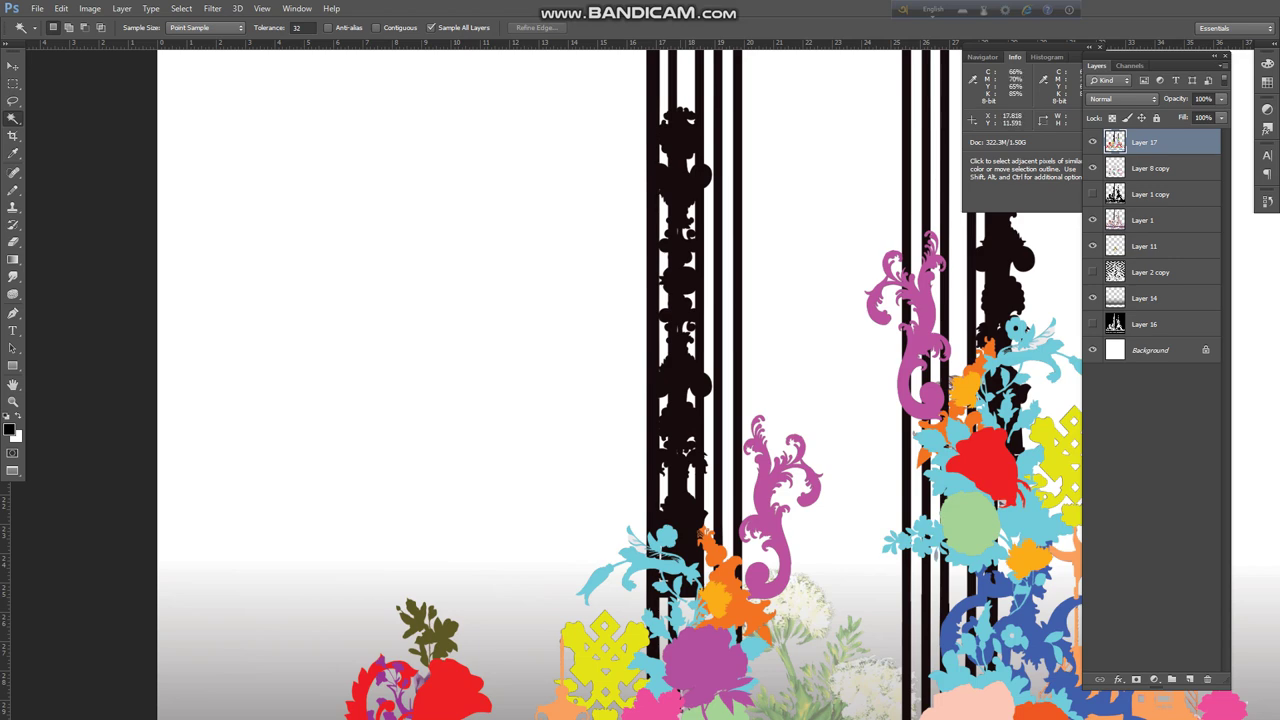
click(689, 340)
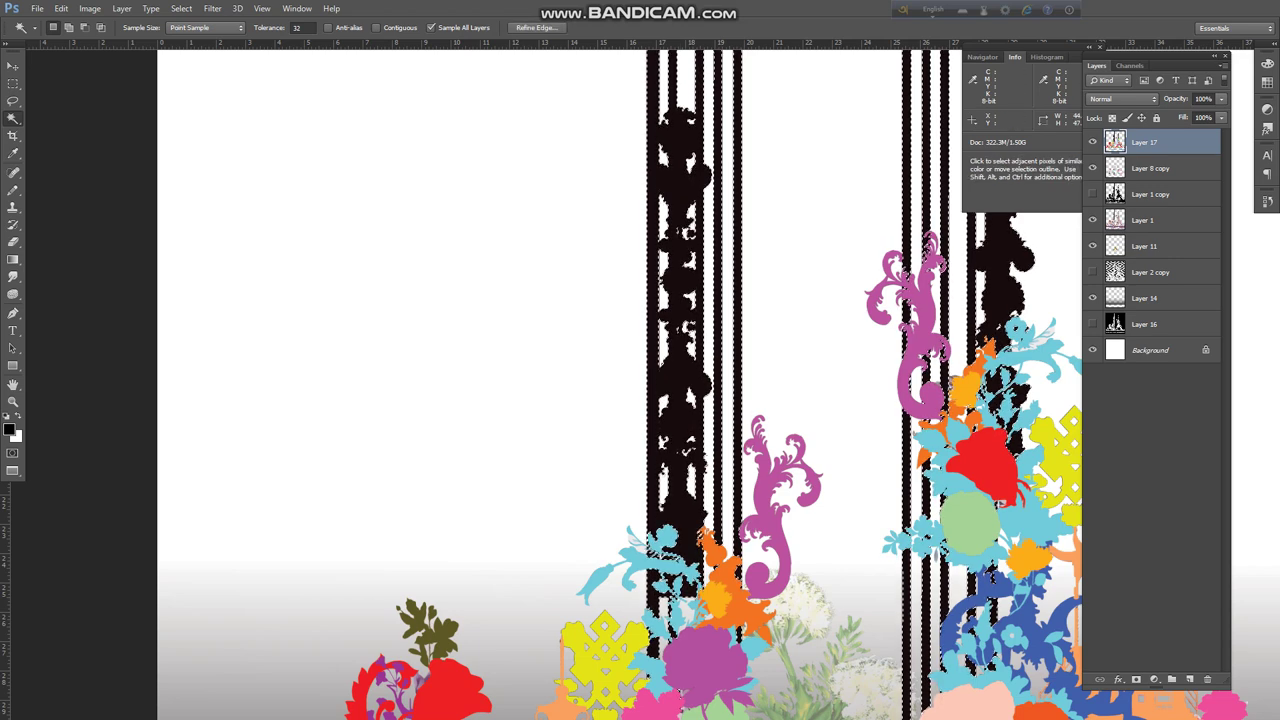
click(1092, 142)
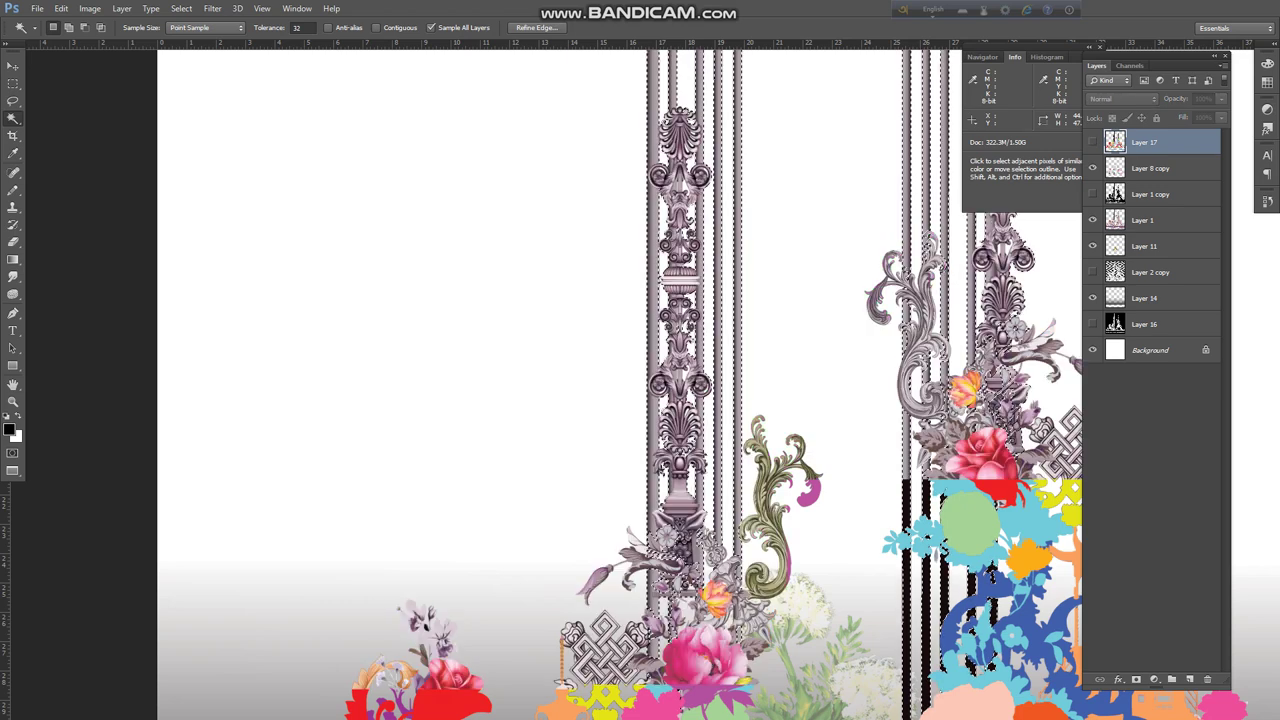
Compare the flowers with Layer 8 copy hidden and shown, leave it visible, and make Layer 1 active
click(1150, 168)
click(1092, 168)
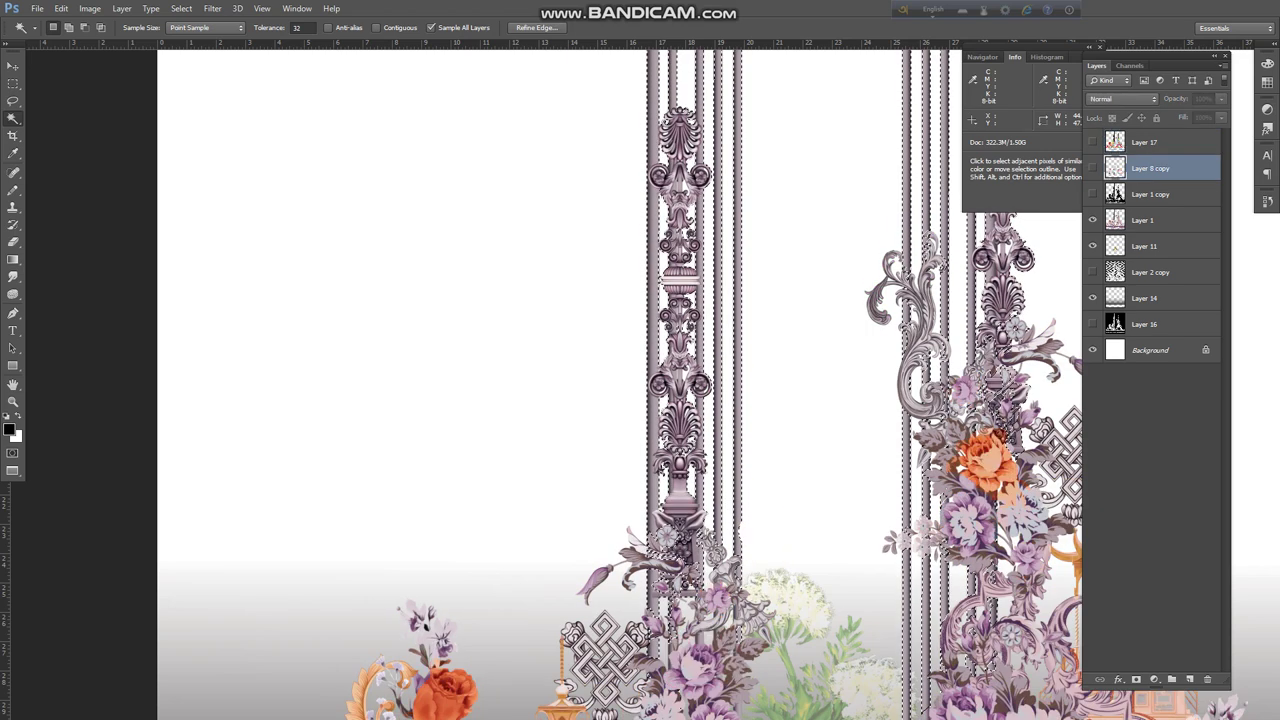
click(1092, 168)
click(1092, 168)
click(1092, 168)
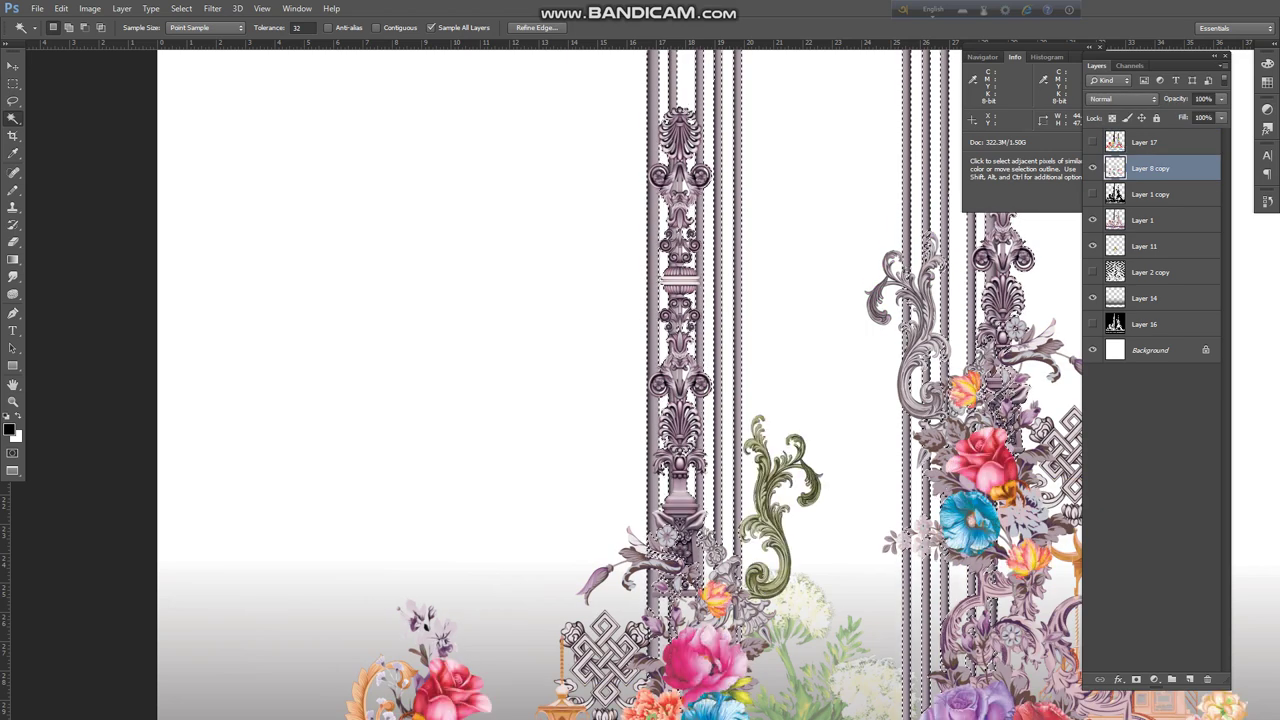
click(1145, 220)
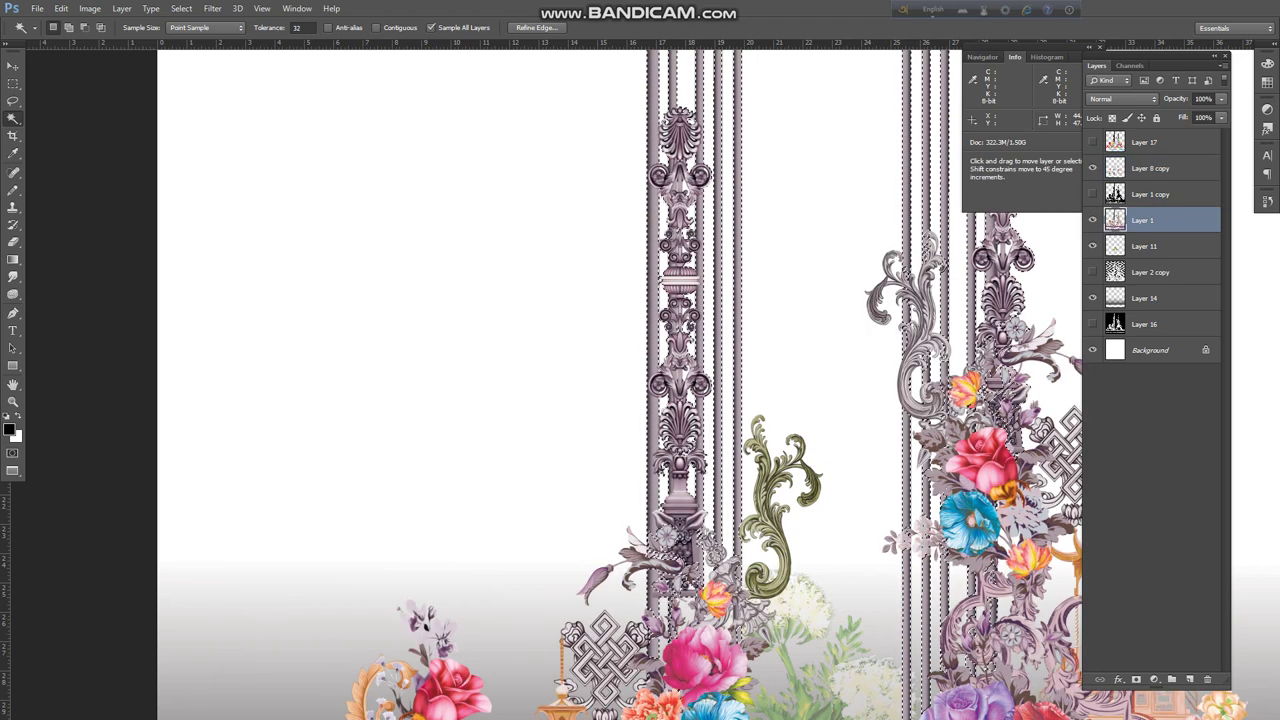
Shift the selected pillars' hue to a pinkish mauve with Hue/Saturation
key(ctrl+u)
drag(993, 457, 1016, 457)
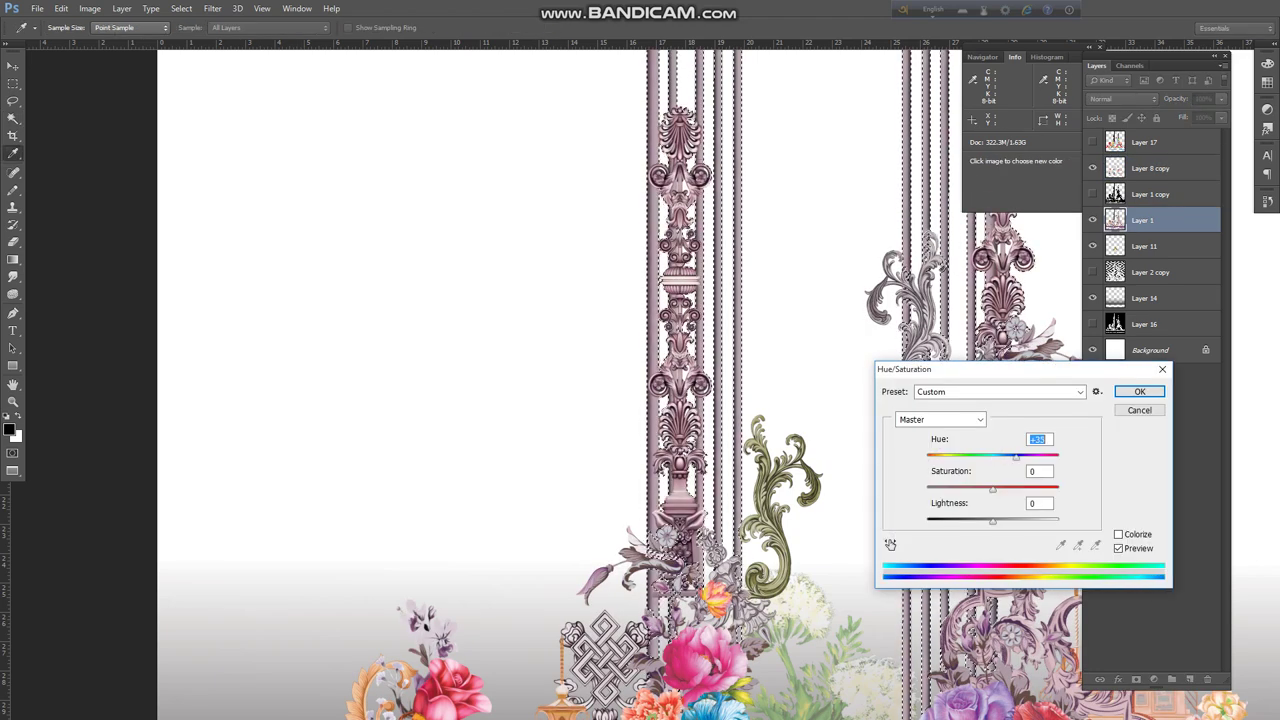
key(Return)
key(w)
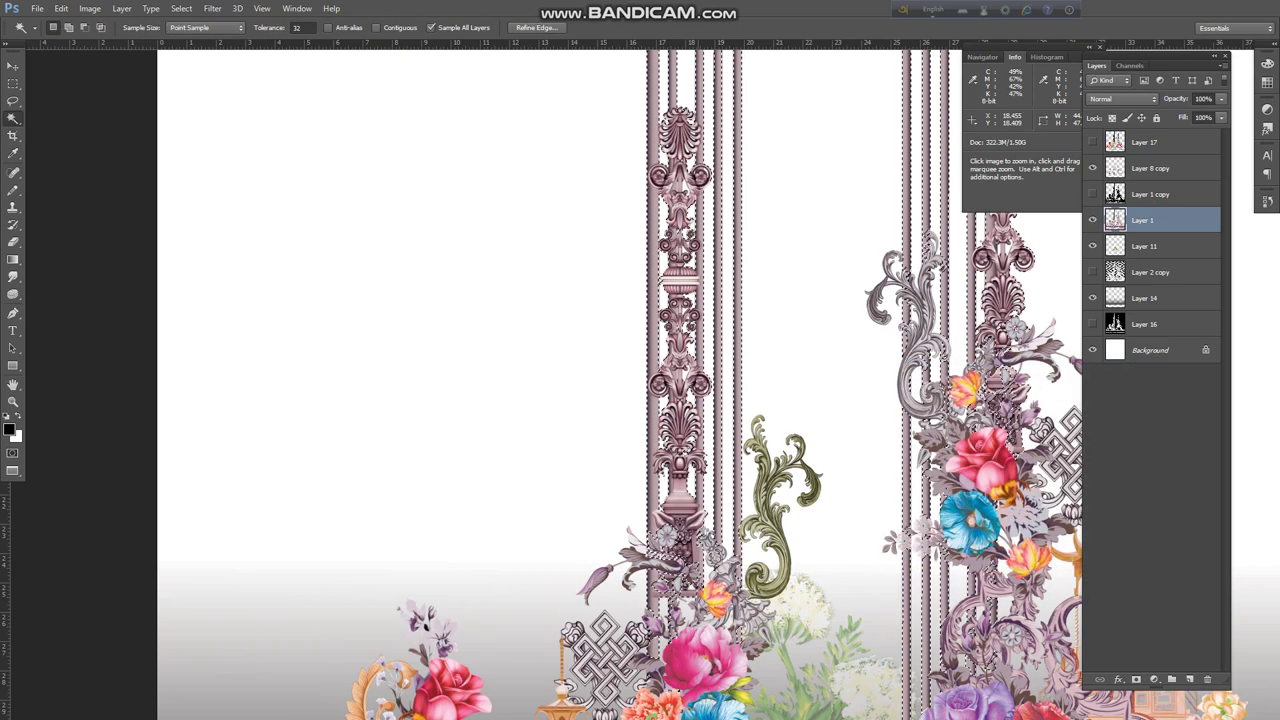
Brighten the selected pillars slightly and make black background Layer 16 visible again
drag(693, 390, 758, 510)
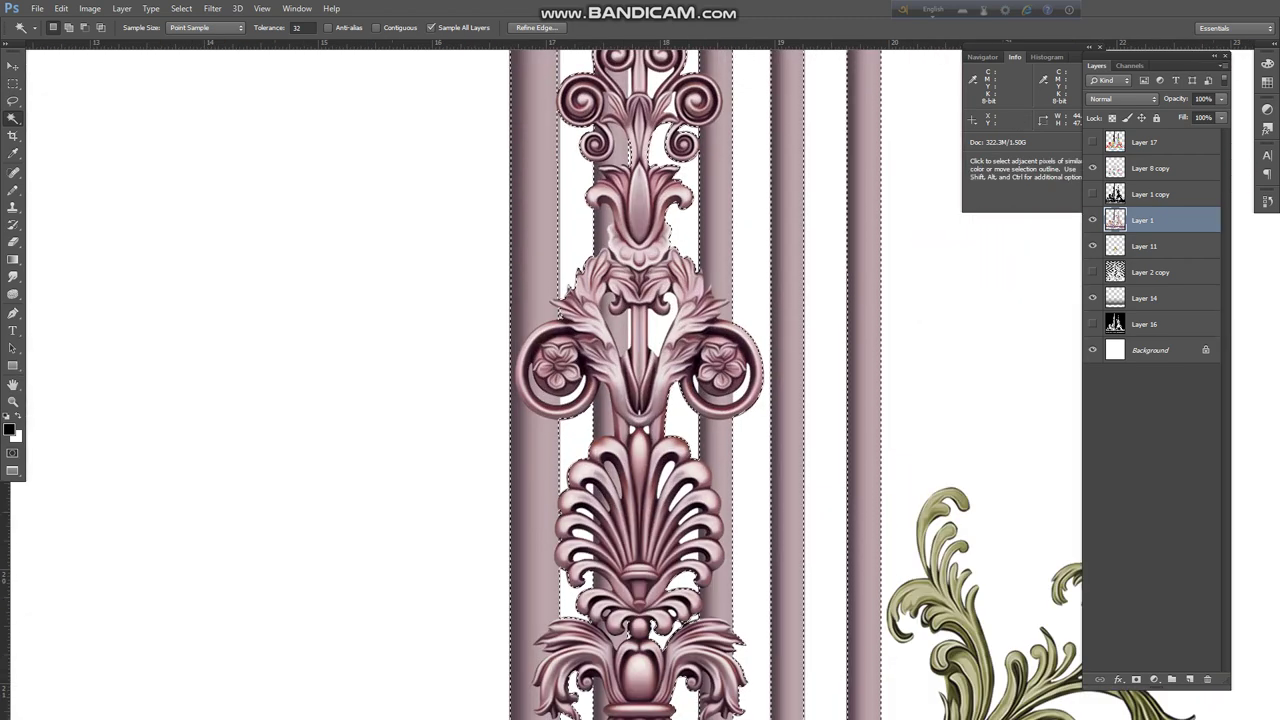
key(alt+BackSpace)
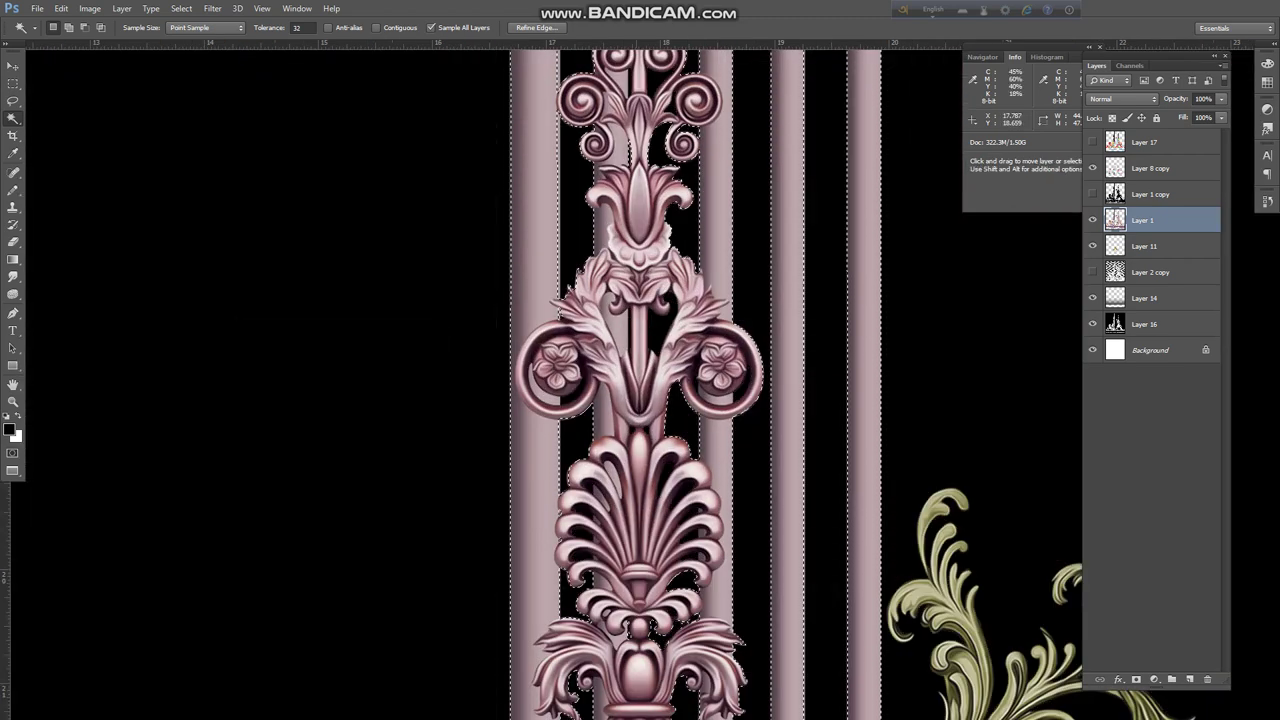
Cool the selected pillars with Color Balance by setting the midtones to cyan -100 and blue +100
key(ctrl+b)
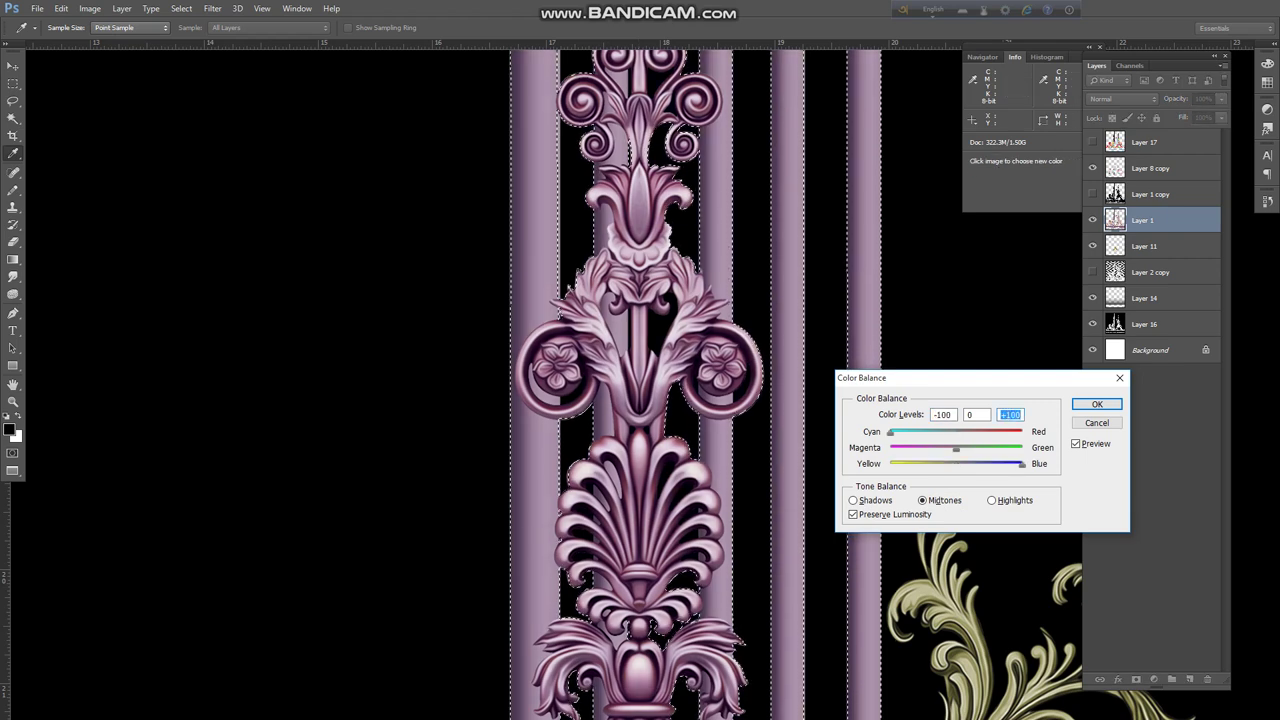
key(Return)
key(w)
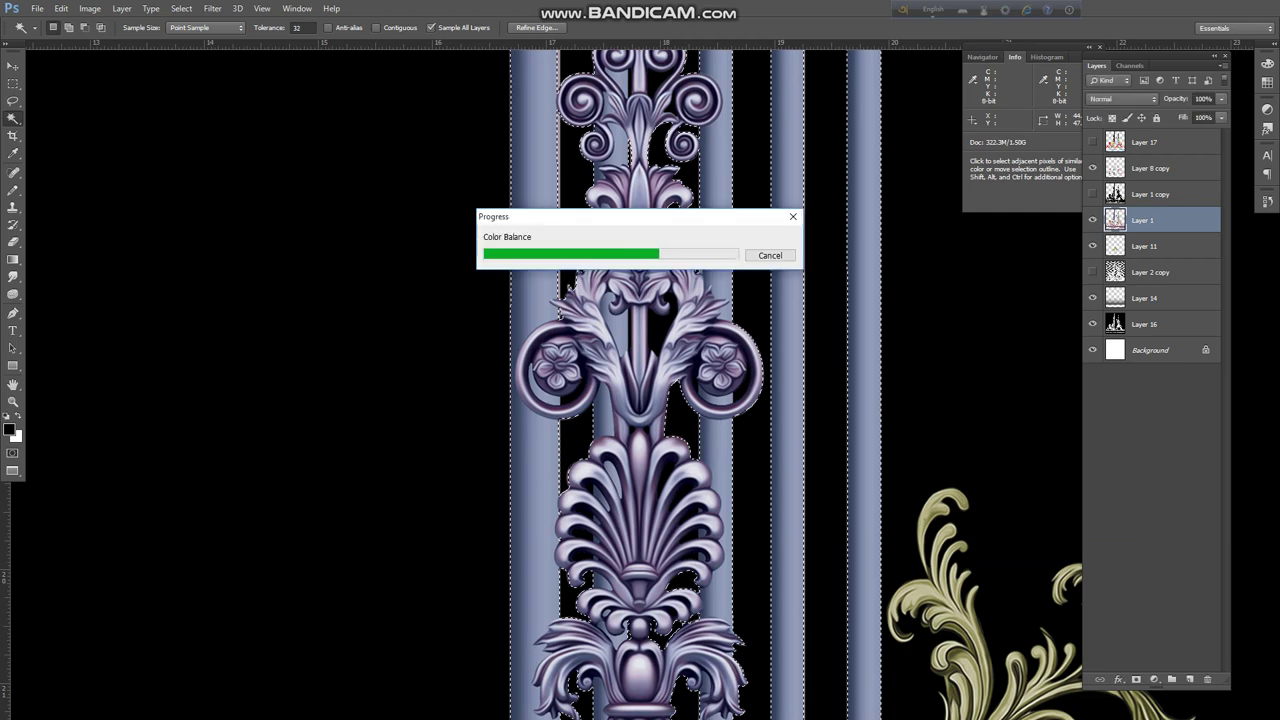
Apply Color Balance again with midtones at cyan -100 and blue +100 for strong blue pillars, and clear the selection
key(ctrl+b)
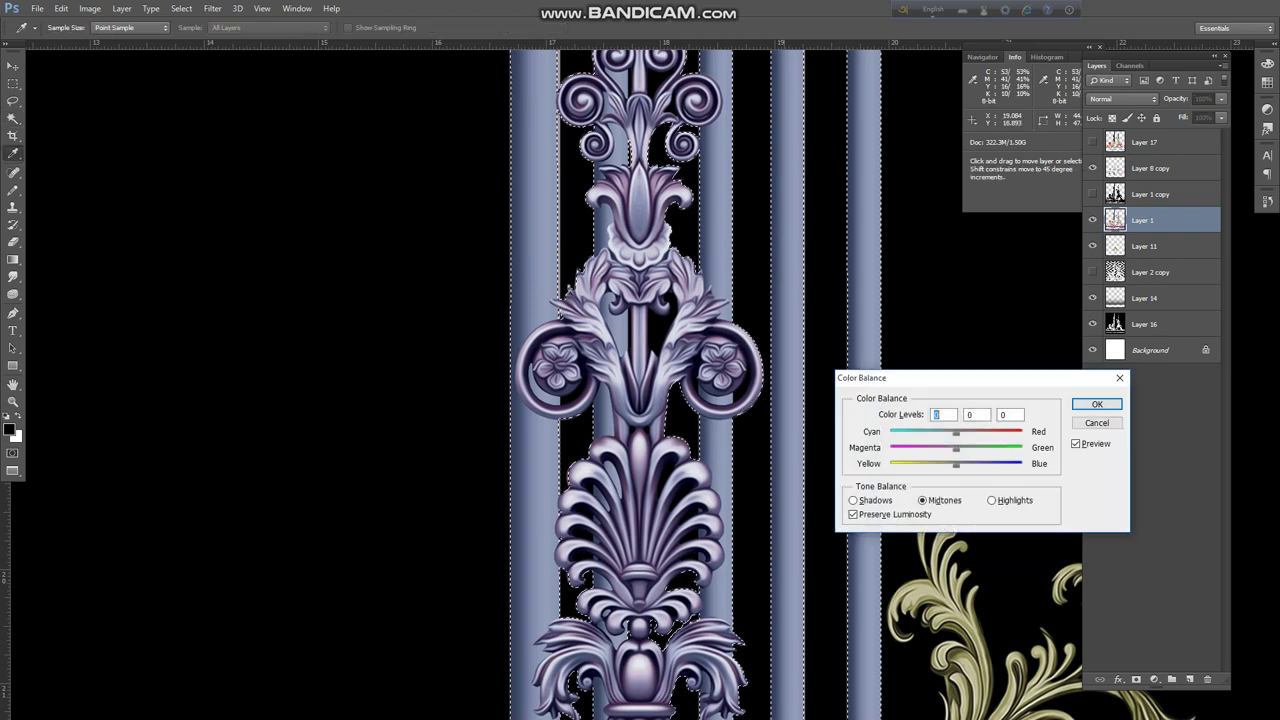
drag(956, 465, 1023, 465)
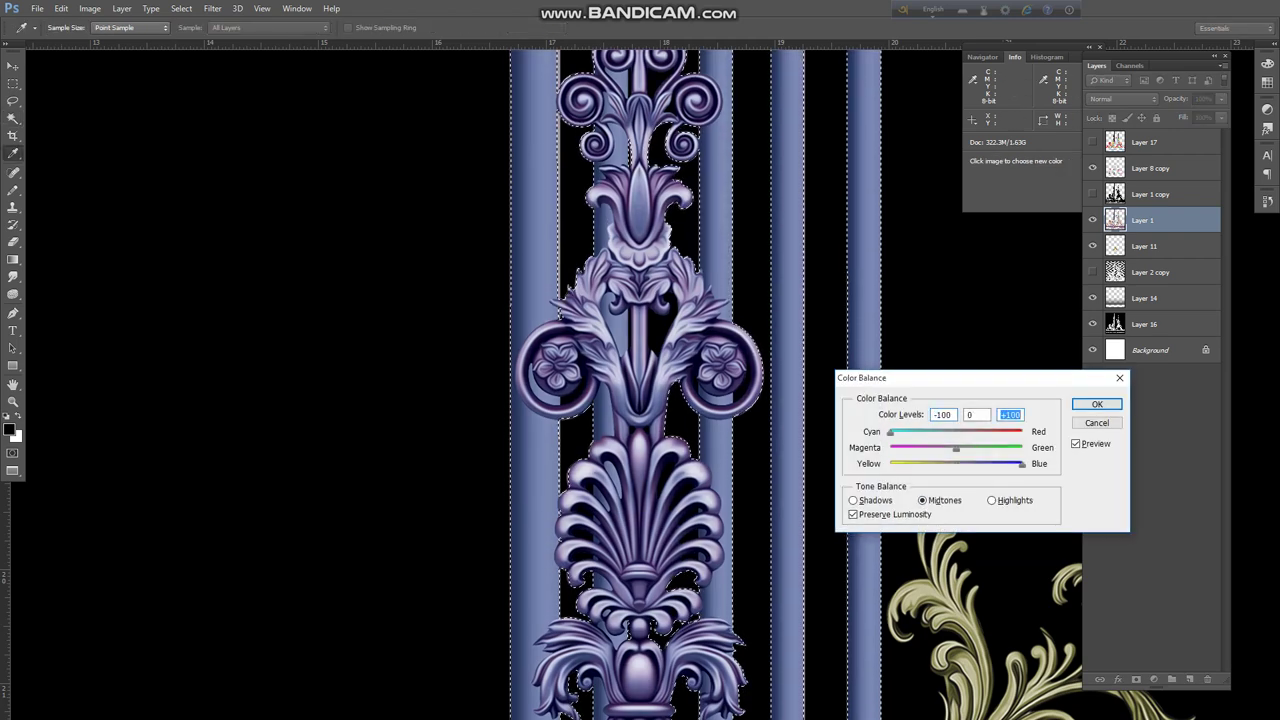
drag(890, 433, 889, 433)
key(Return)
key(w)
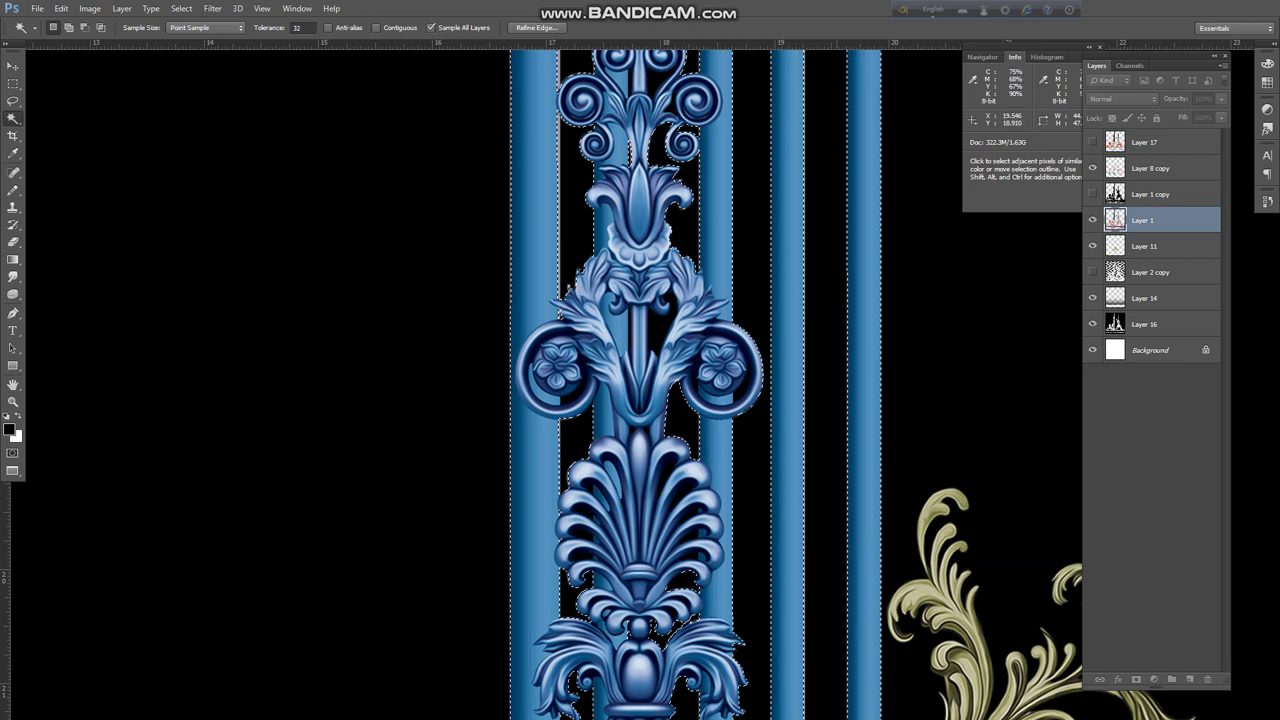
key(ctrl+minus)
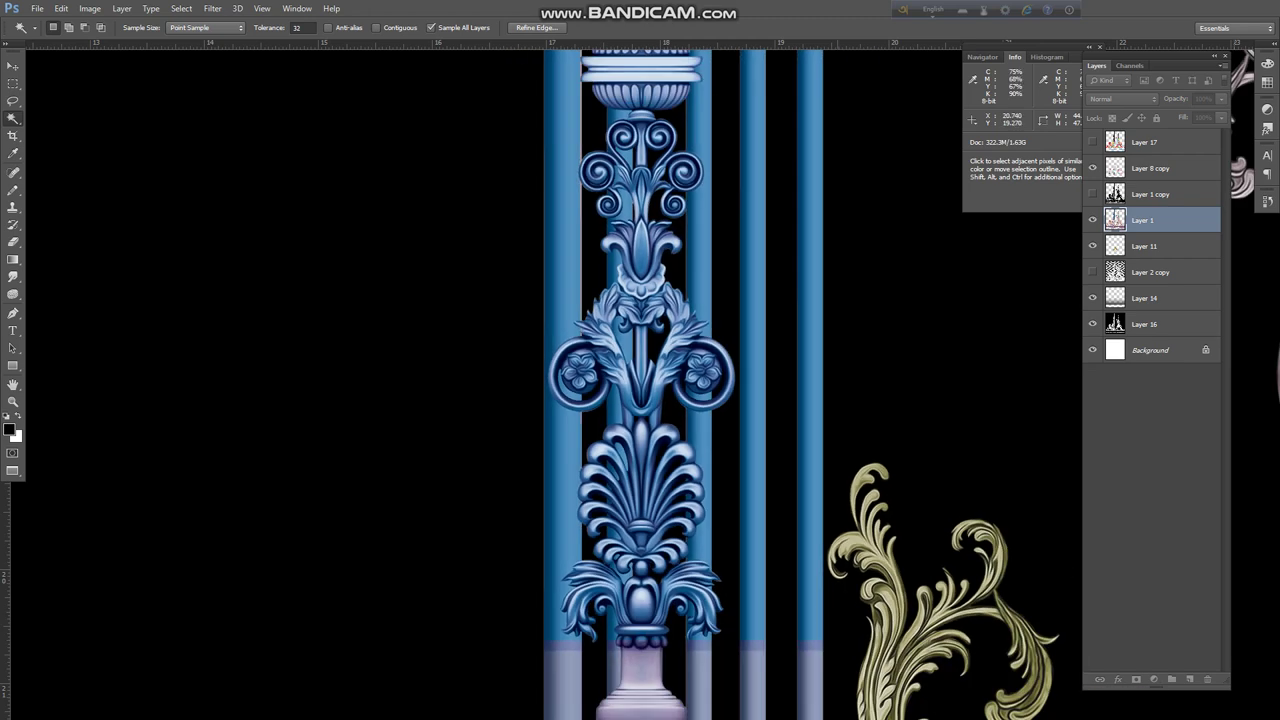
key(ctrl+minus)
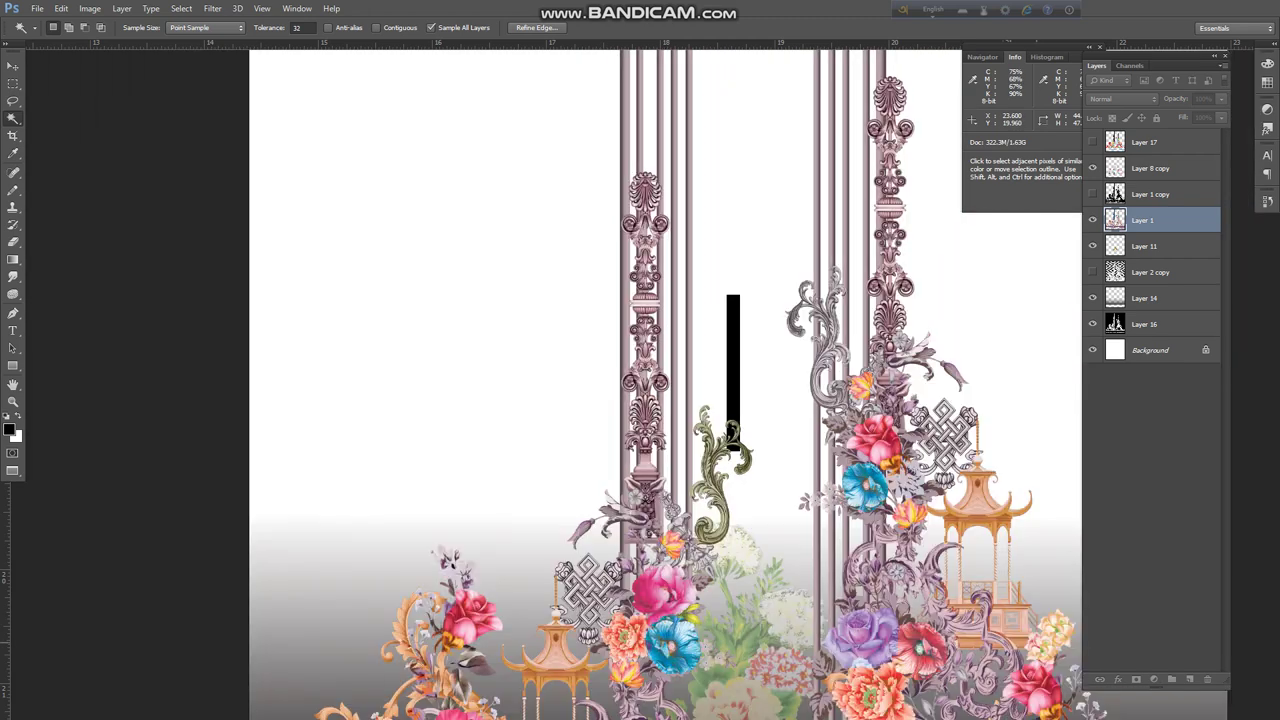
key(ctrl+d)
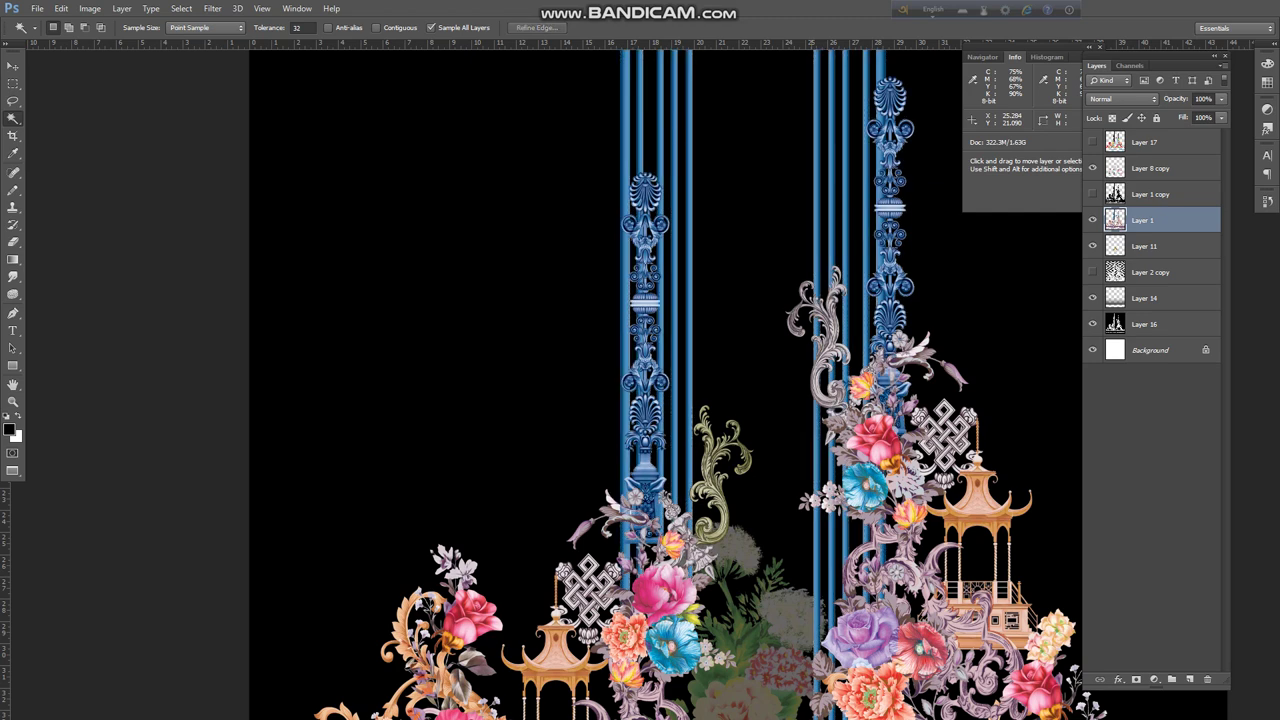
key(ctrl+minus)
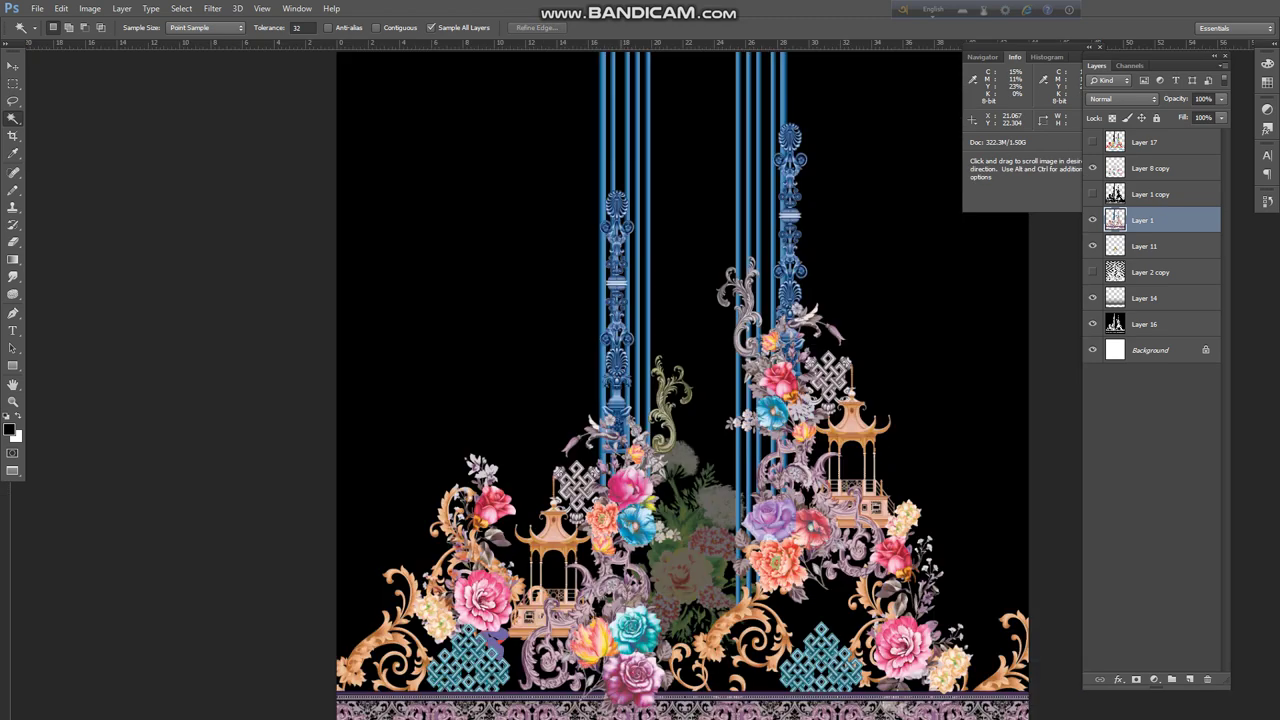
drag(670, 403, 666, 398)
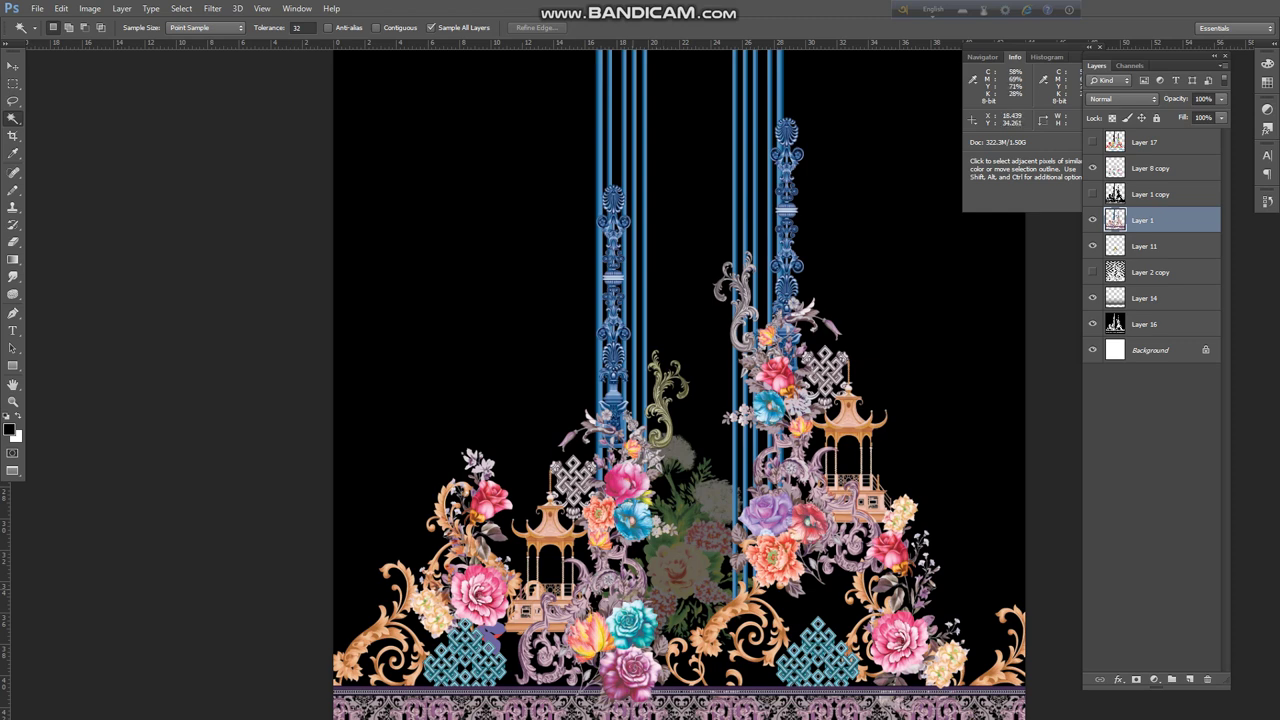
key(super)
click(539, 707)
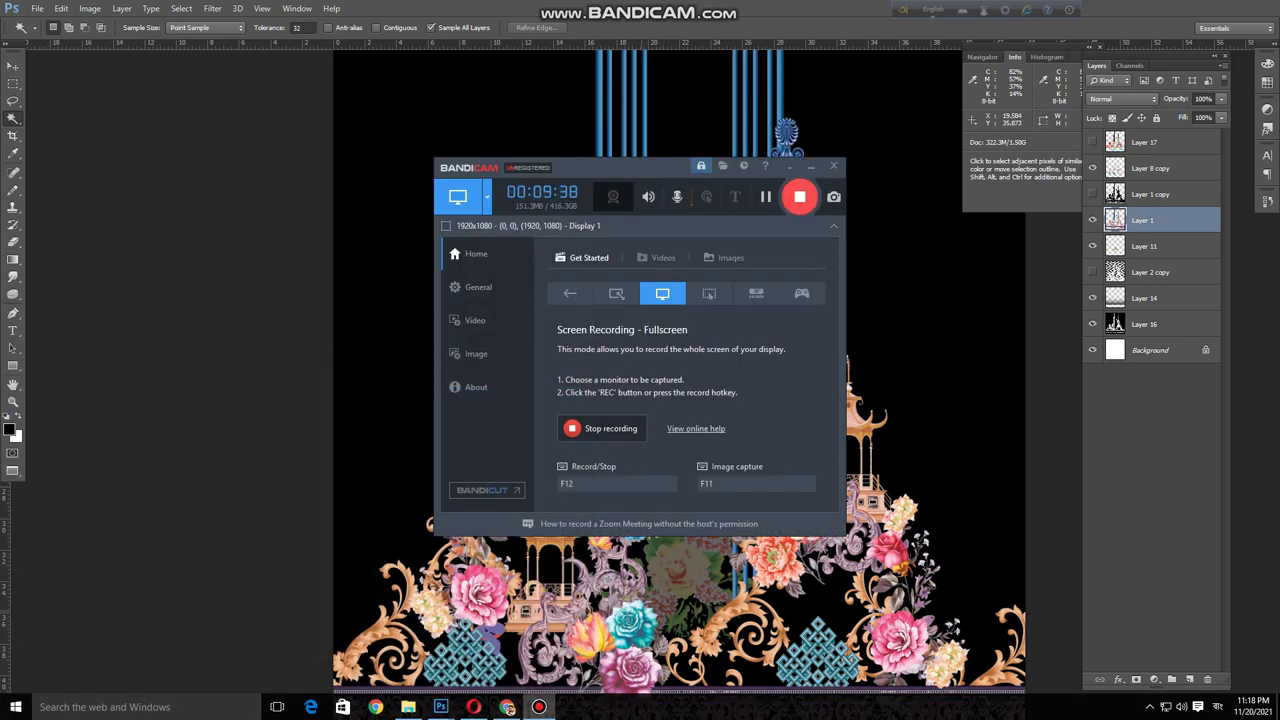